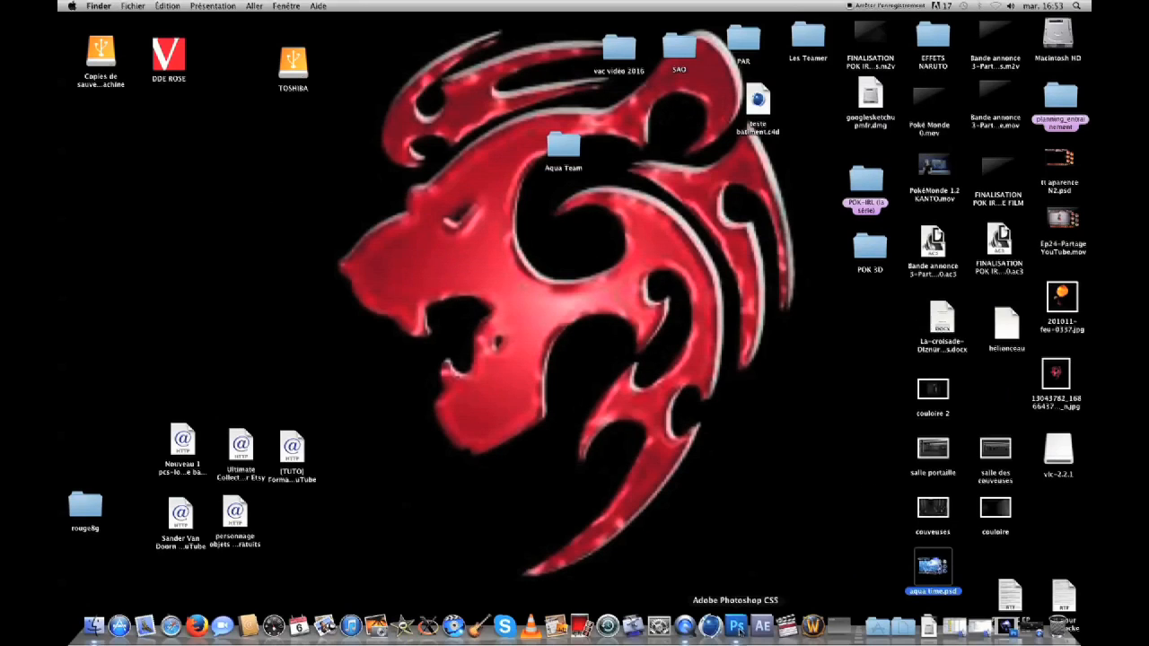
- Switch to Photoshop and create a new blank document 1920 pixels wide and 1080 pixels high
left_click(145, 7)
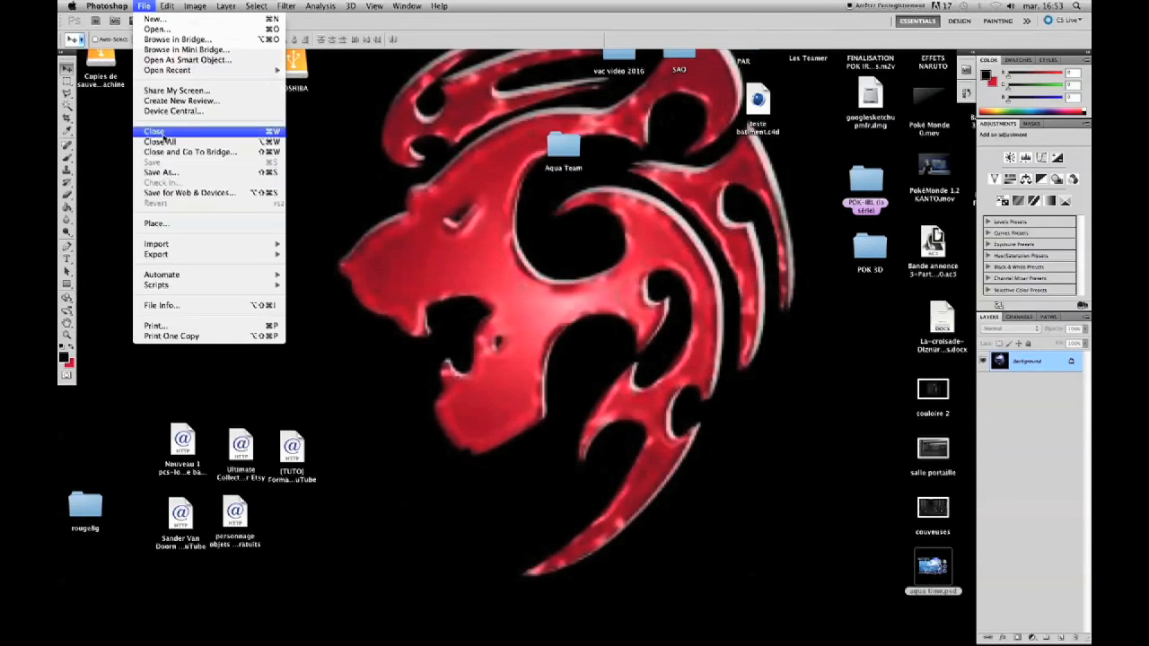
left_click(156, 19)
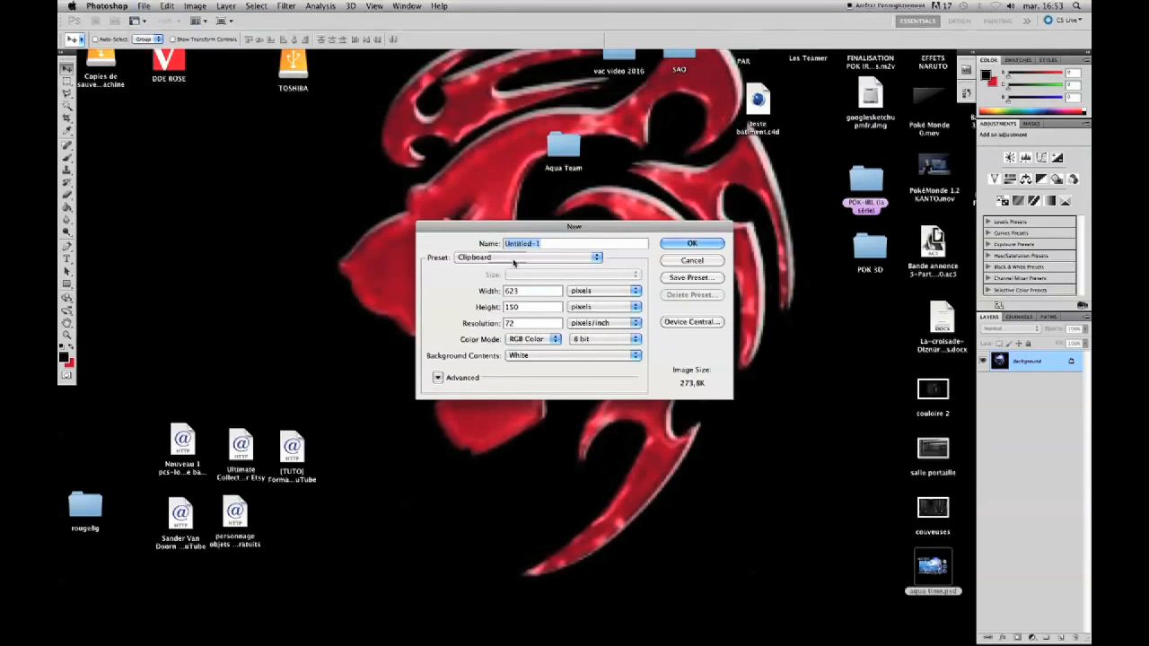
double_click(508, 292)
type("1")
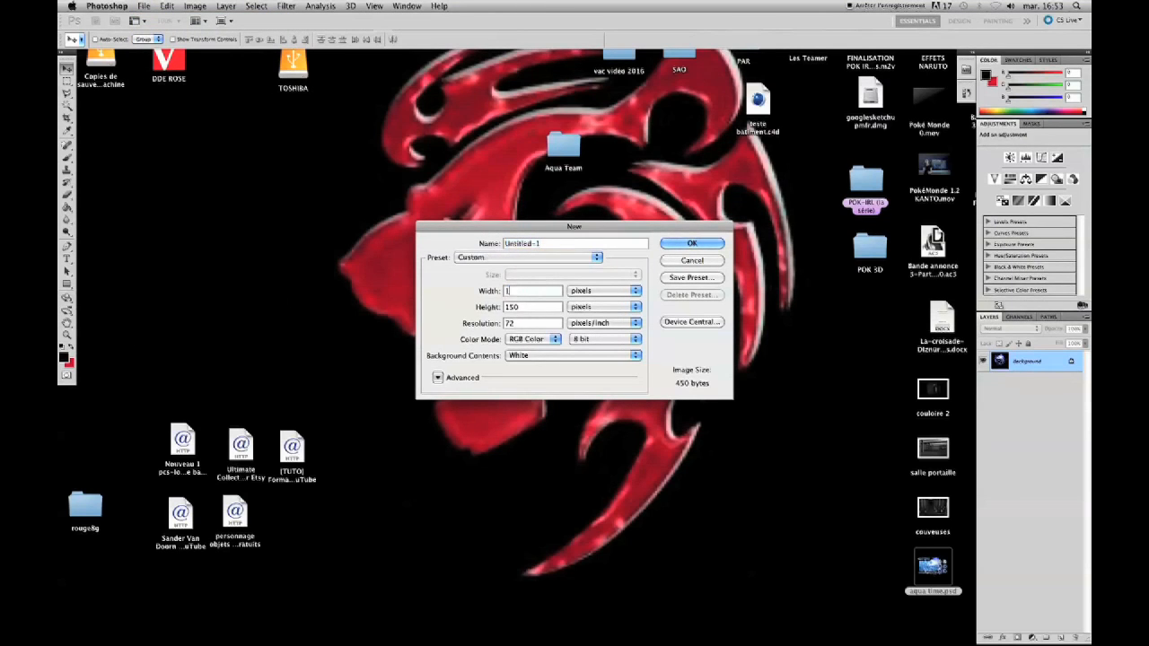
type("920")
key("Tab")
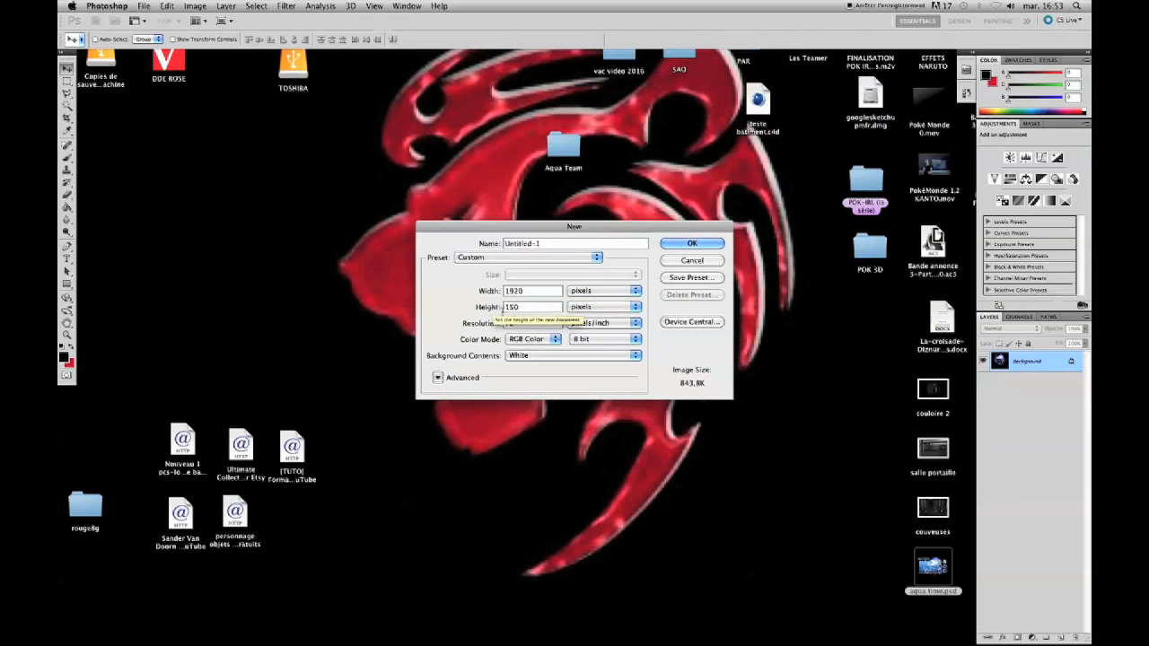
type("10")
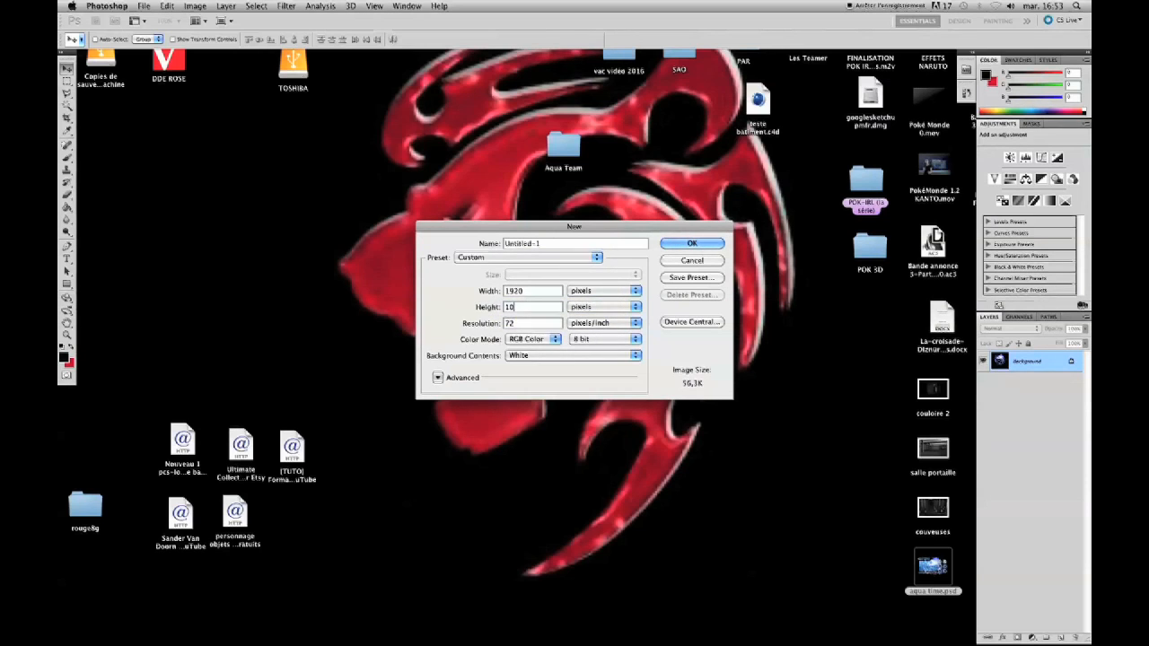
type("80")
left_click(698, 244)
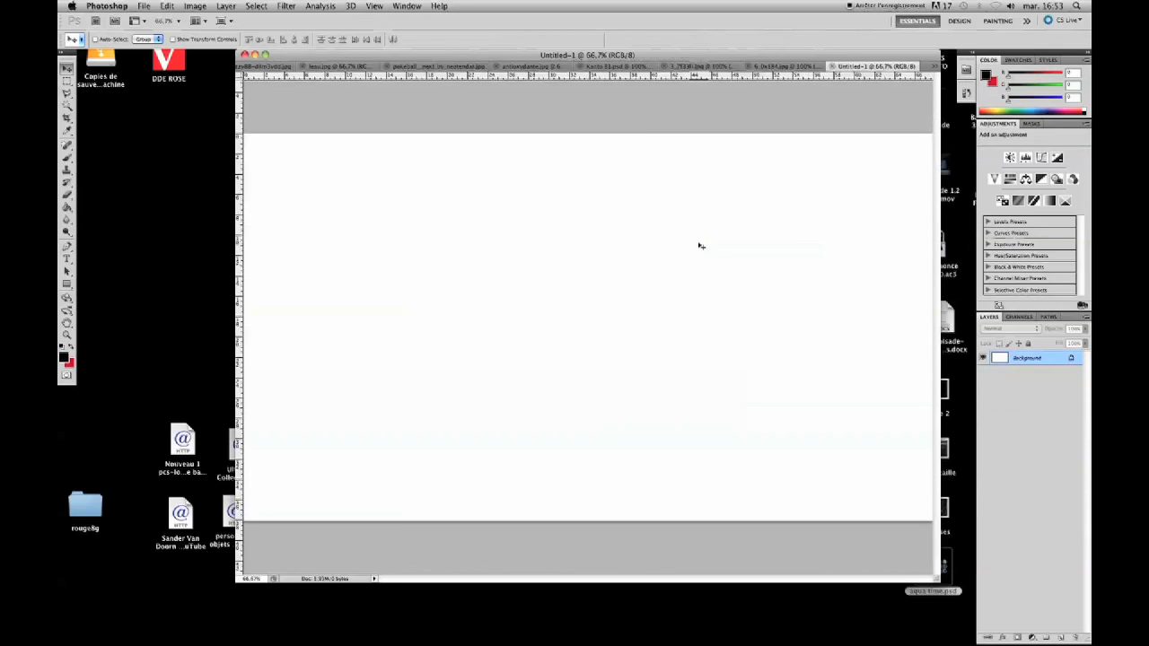
- Detach the blank Untitled-1 document into its own window, reposition it, and bring the source images' window back in front of it
left_click_drag(862, 66, 307, 129)
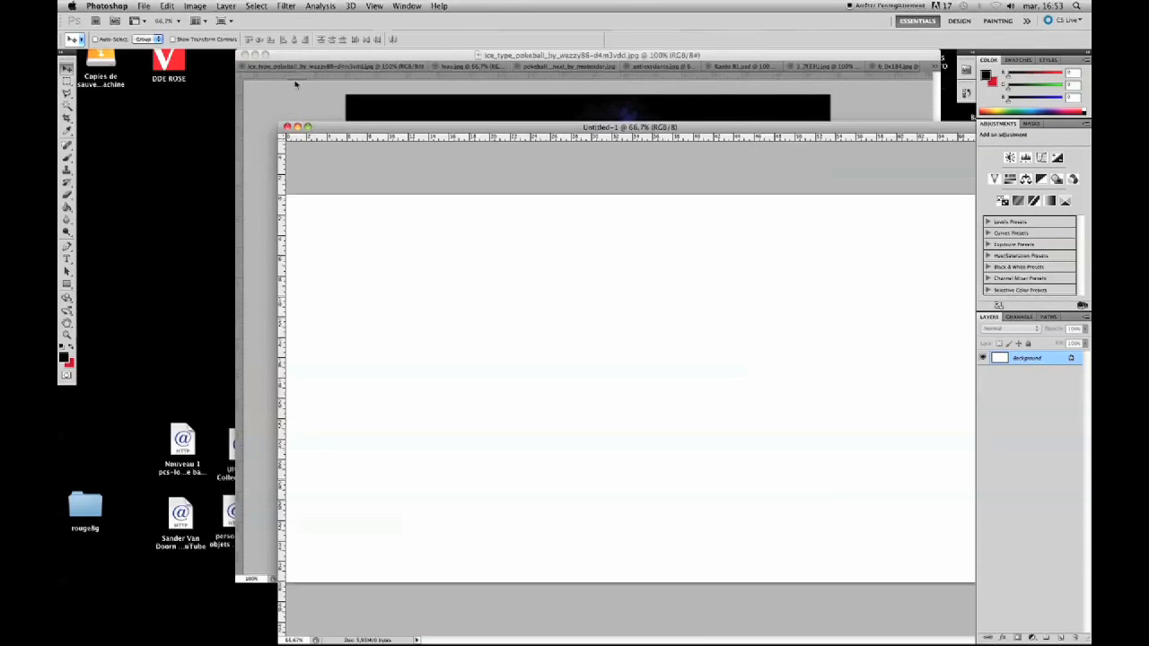
left_click(254, 55)
left_click_drag(451, 130, 322, 86)
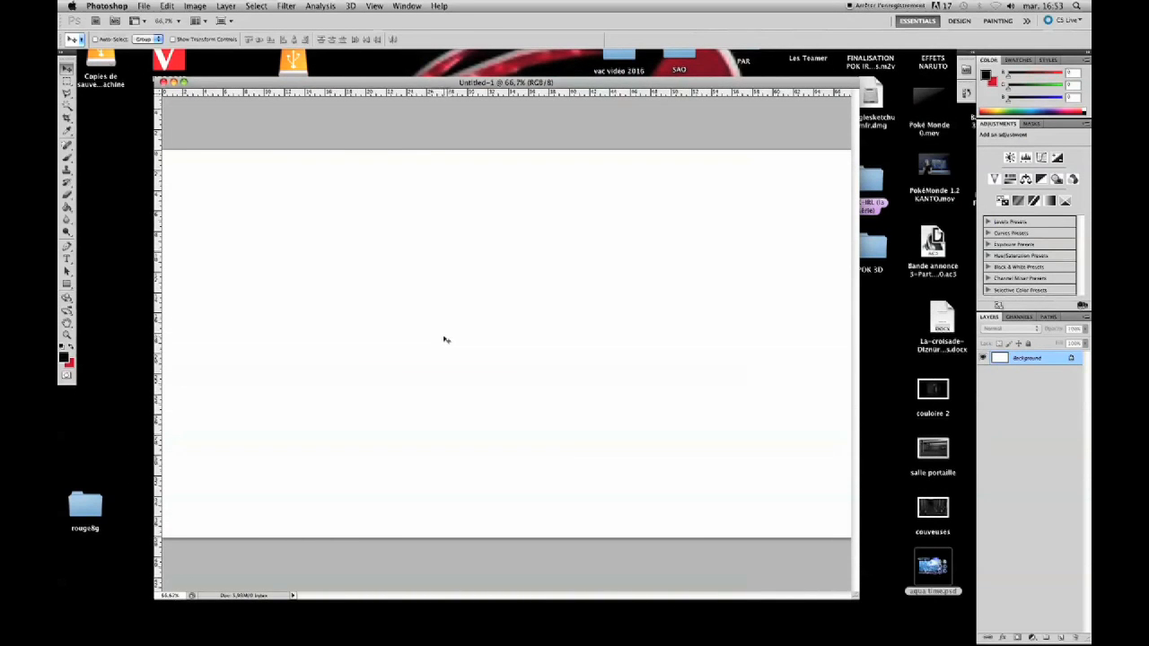
mouse_move(826, 644)
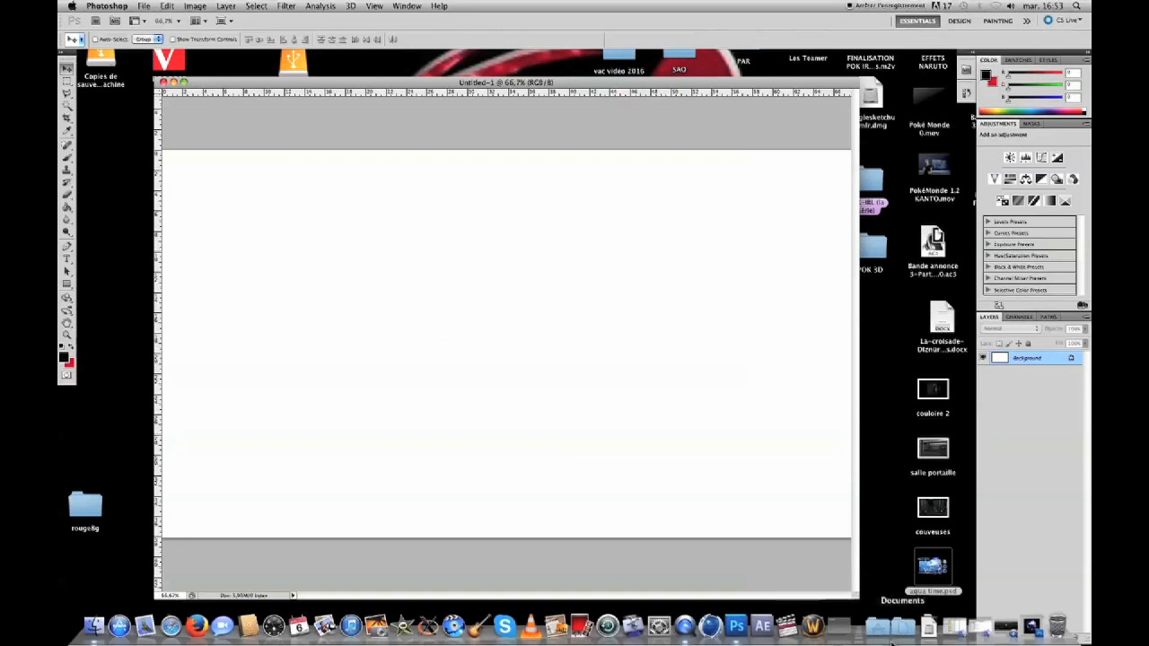
left_click(1034, 628)
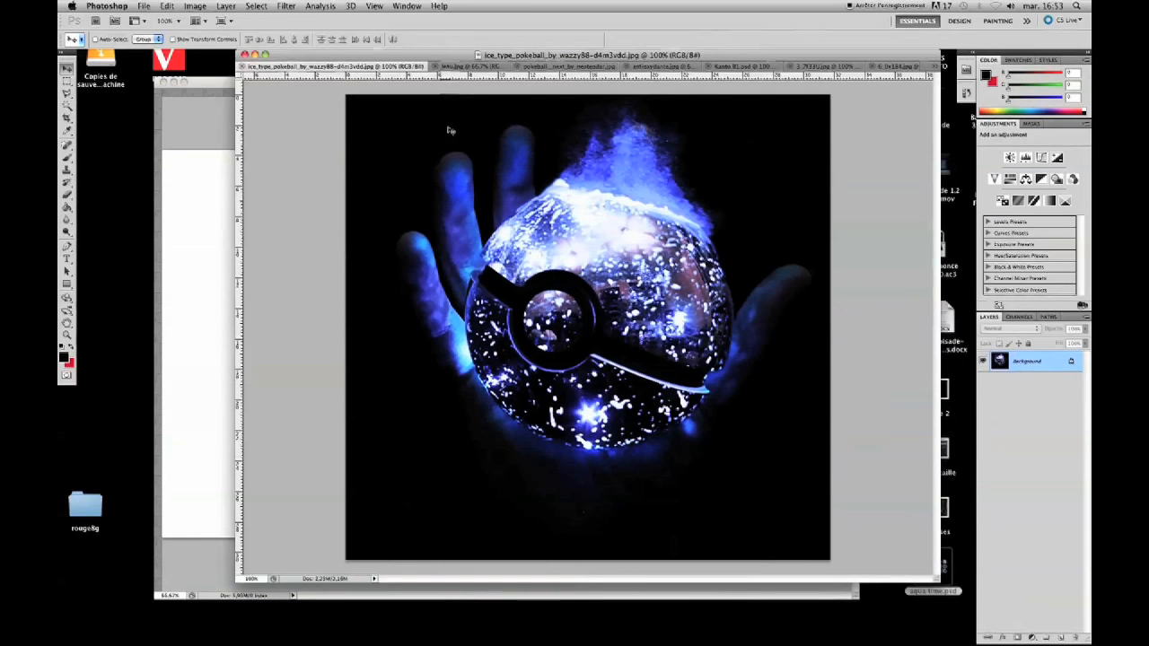
- Look through the open source images, including the Poké Ball, water splash, badges and Vaporeon, ending on the ice-type Poké Ball image
left_click(455, 67)
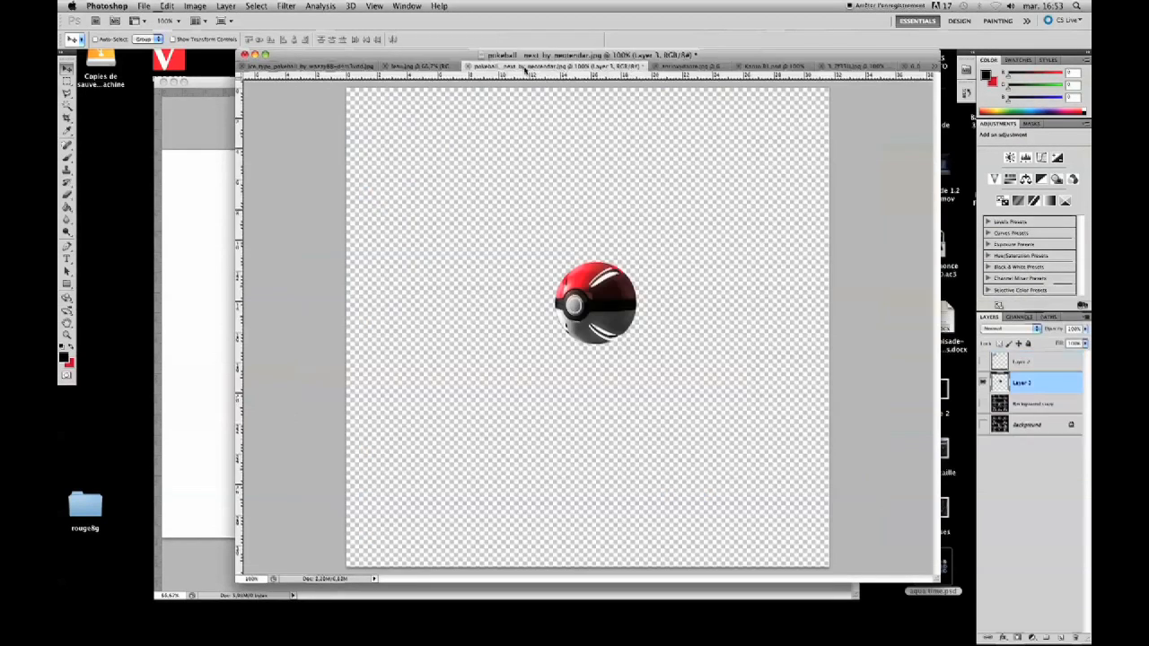
left_click(525, 67)
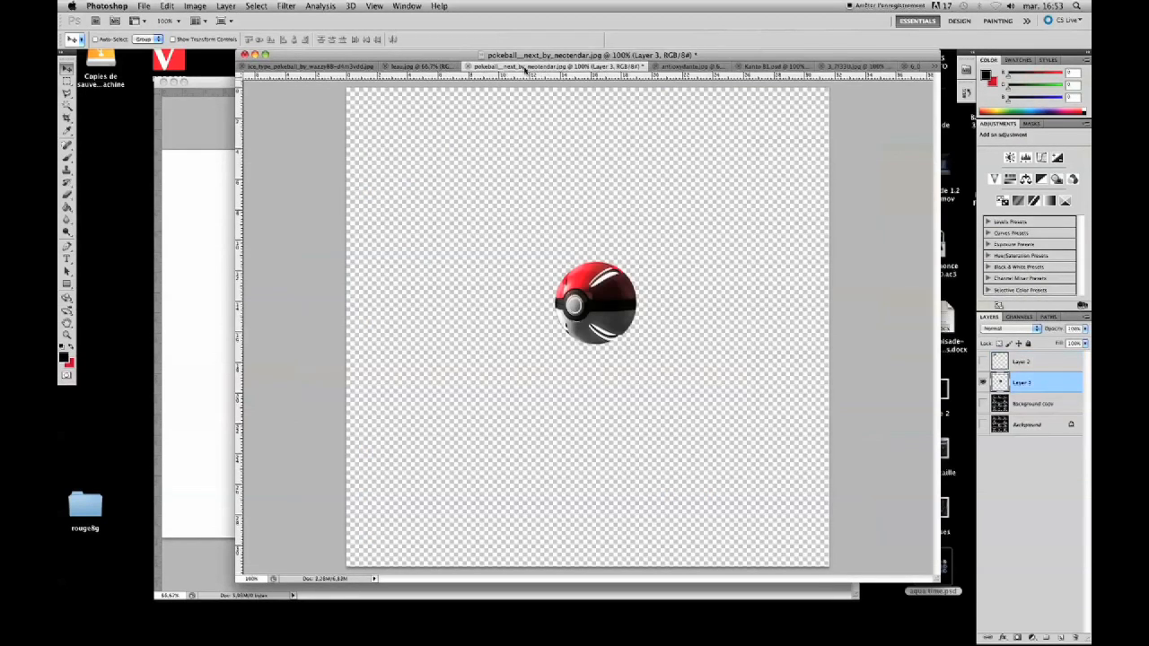
left_click(669, 67)
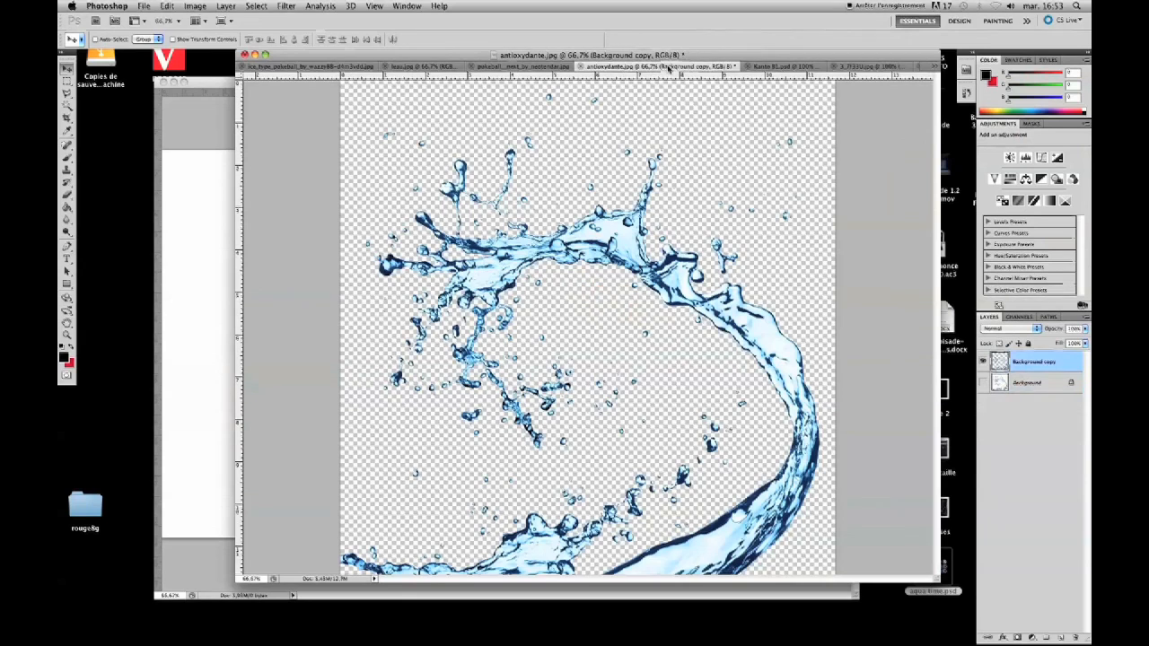
left_click(767, 68)
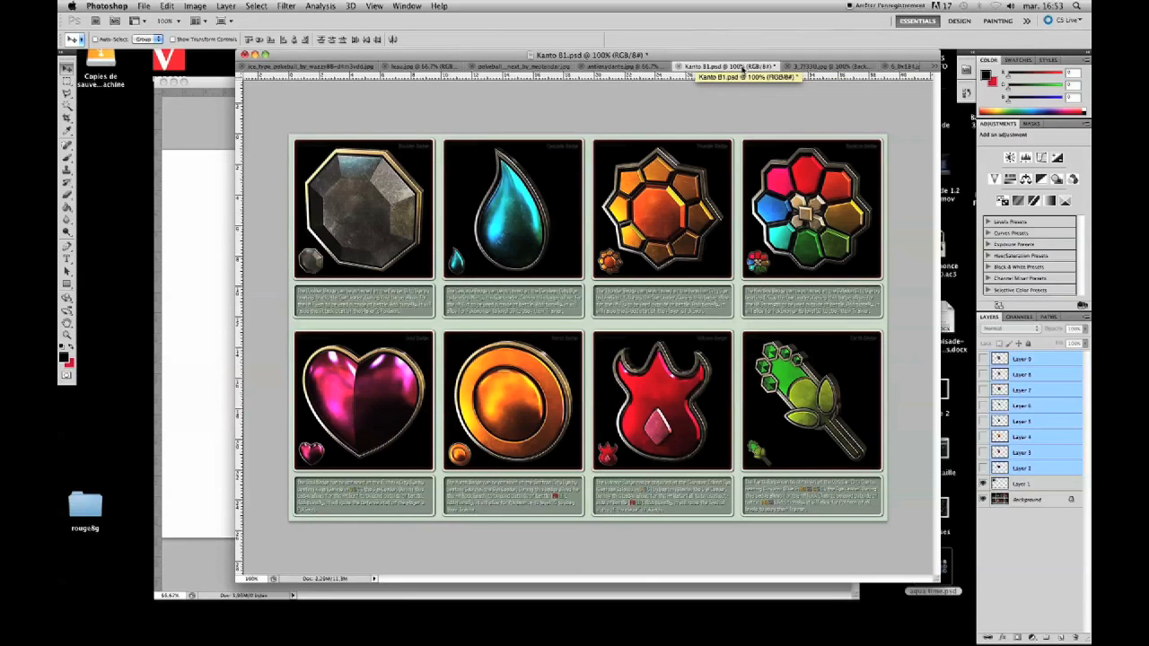
left_click(817, 68)
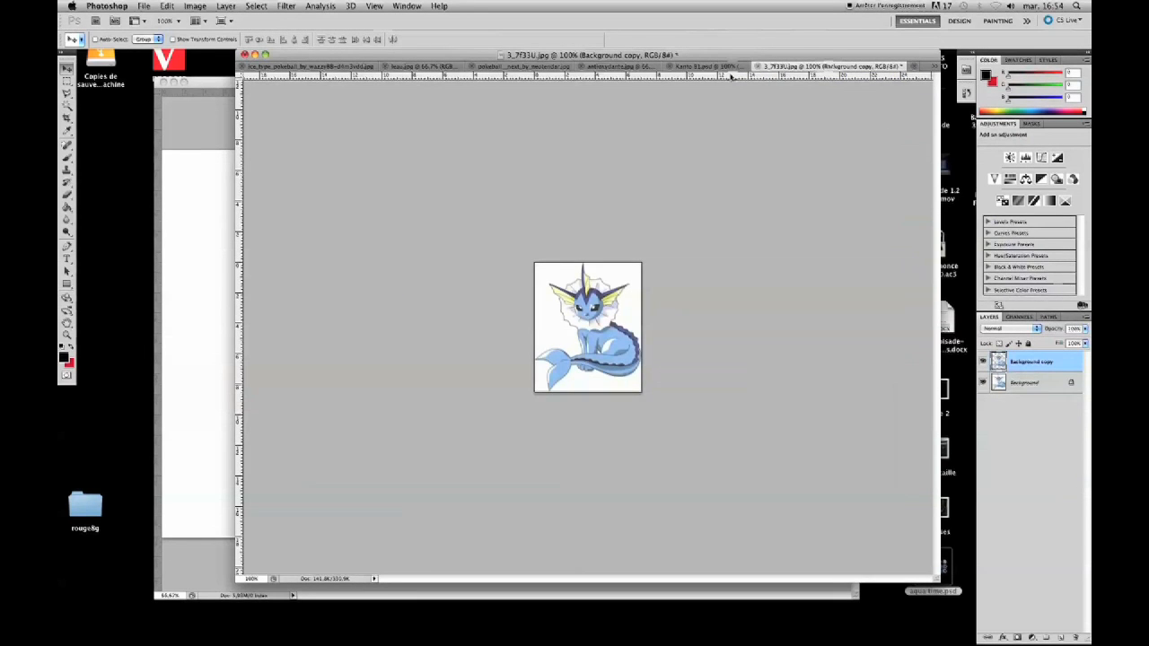
left_click(309, 66)
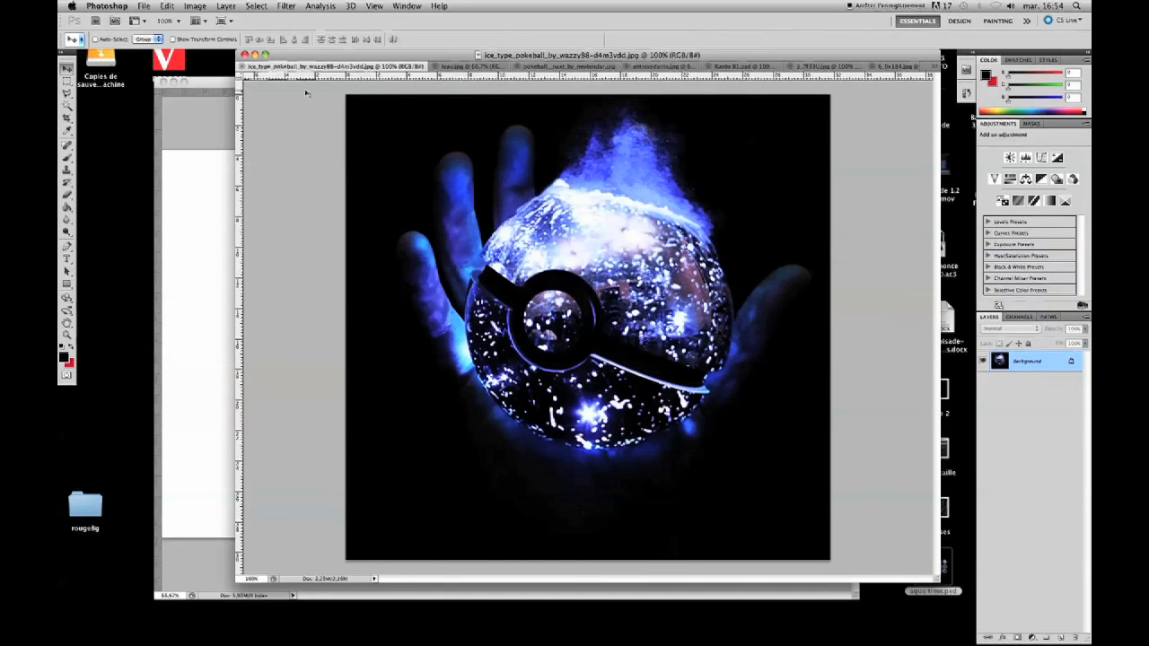
- Copy the ice-type Poké Ball image into the Untitled-1 document and place it near the canvas centre
left_click_drag(673, 266, 205, 295)
left_click_drag(326, 300, 672, 320)
left_click_drag(579, 318, 578, 311)
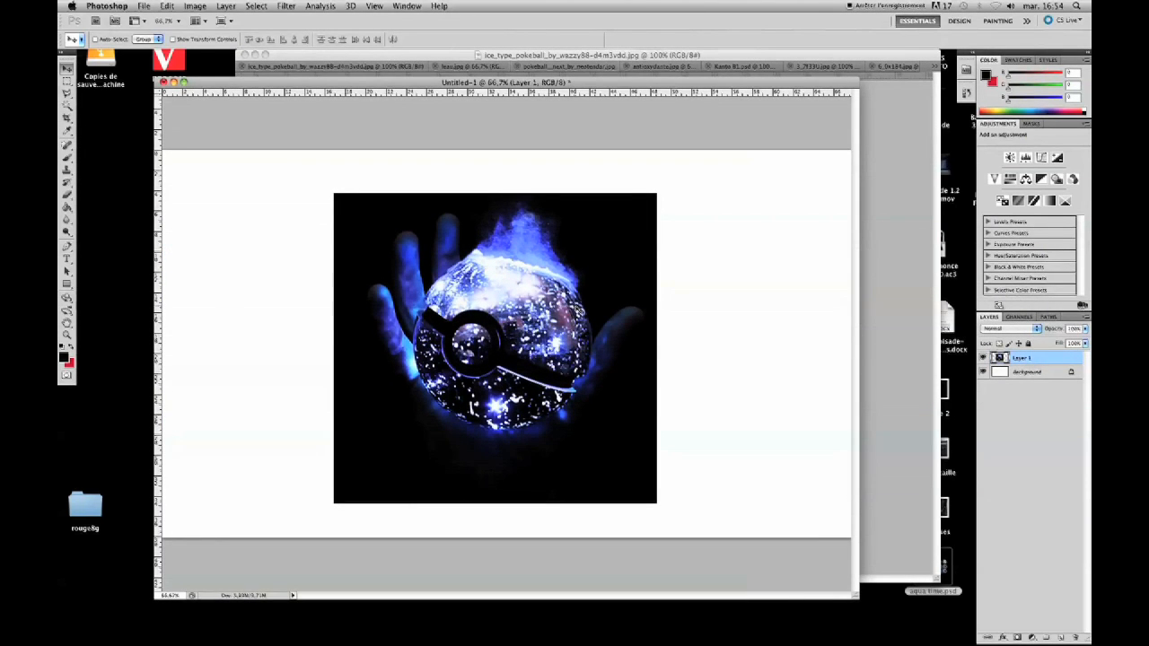
- Enlarge the Poké Ball layer with Free Transform until it covers the whole canvas, and reposition it so the ball sits centrally
key("super+t")
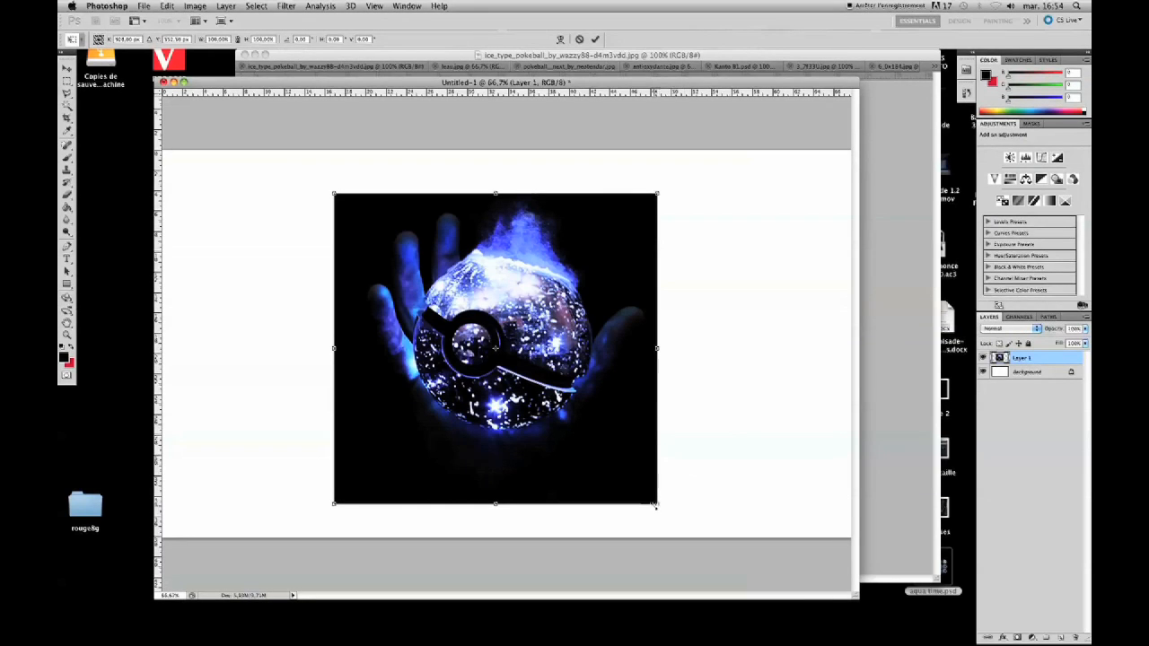
left_click_drag(655, 503, 866, 592)
left_click_drag(690, 400, 461, 294)
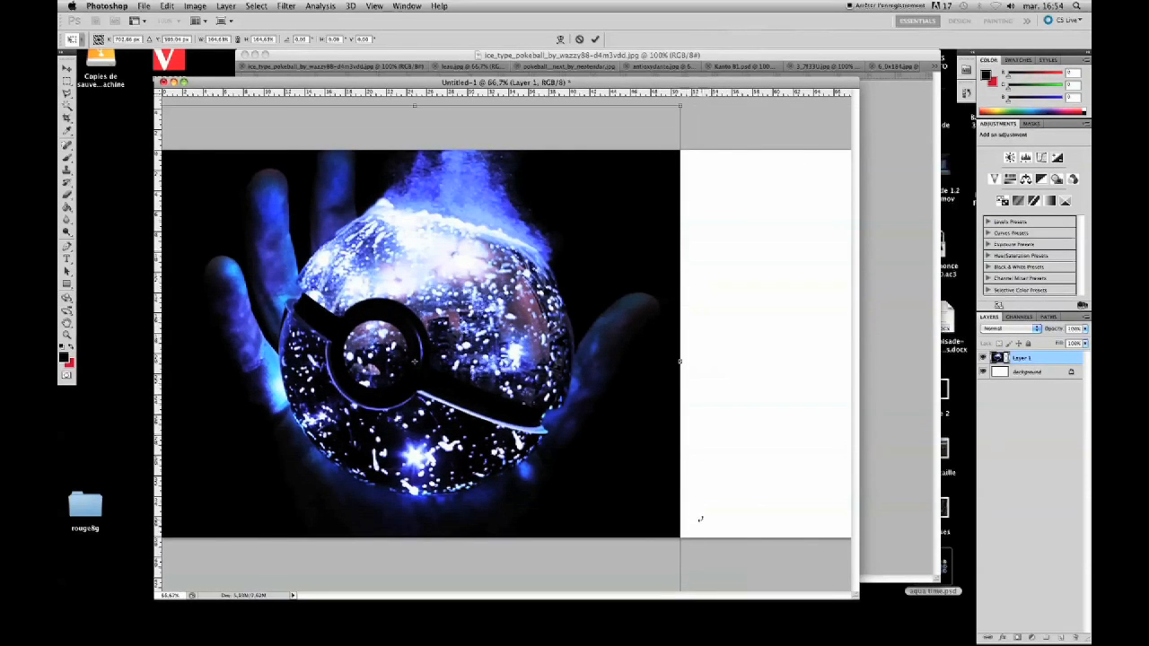
left_click_drag(855, 596, 970, 642)
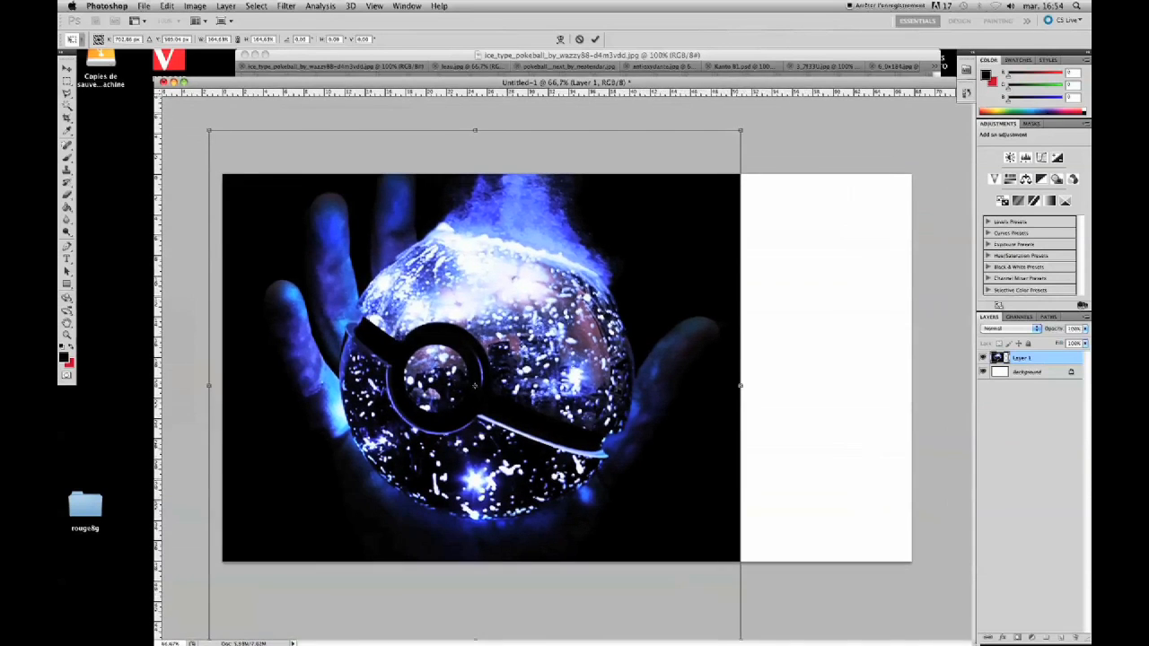
left_click_drag(739, 130, 902, 5)
left_click_drag(1009, 86, 1018, 82)
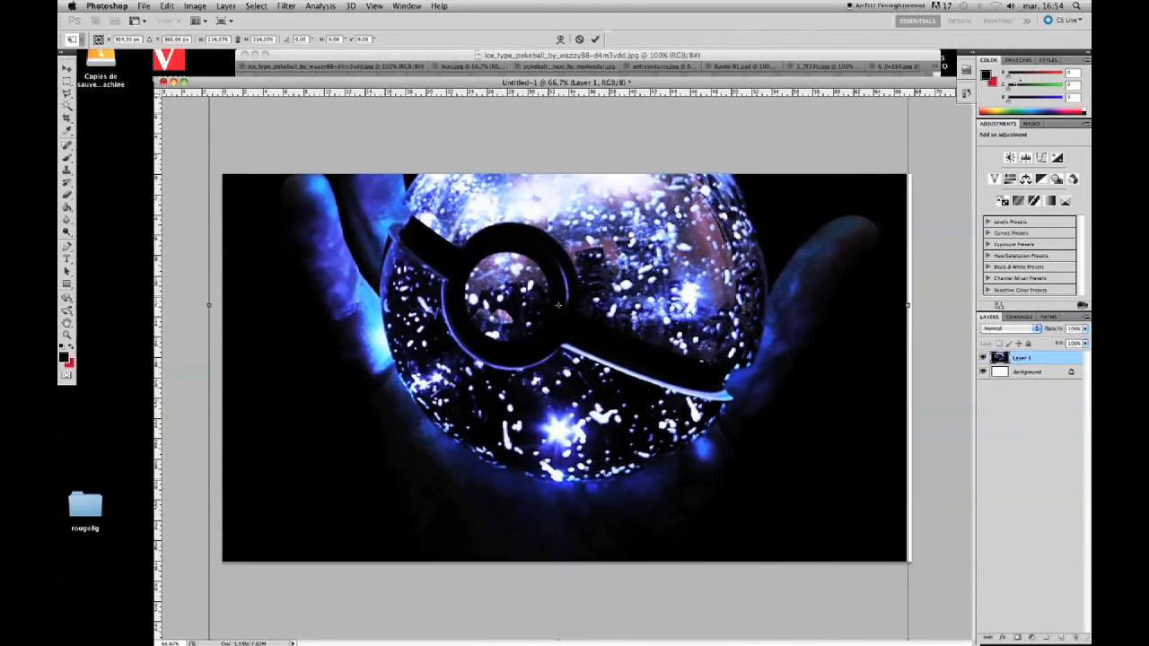
left_click_drag(826, 170, 832, 277)
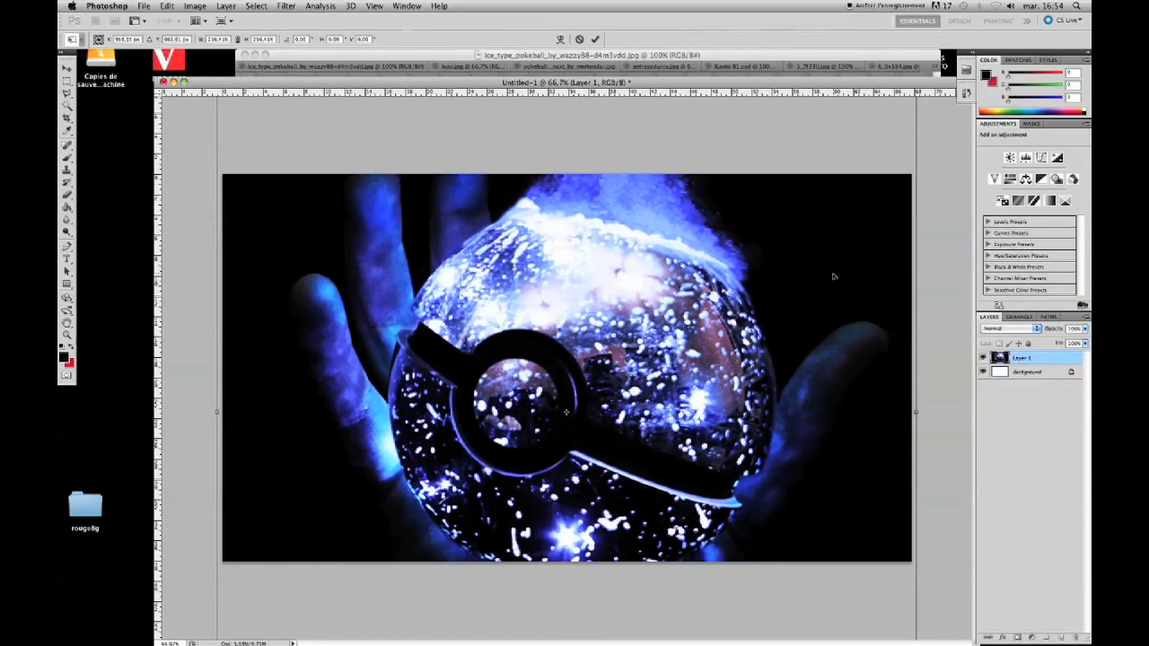
key("Return")
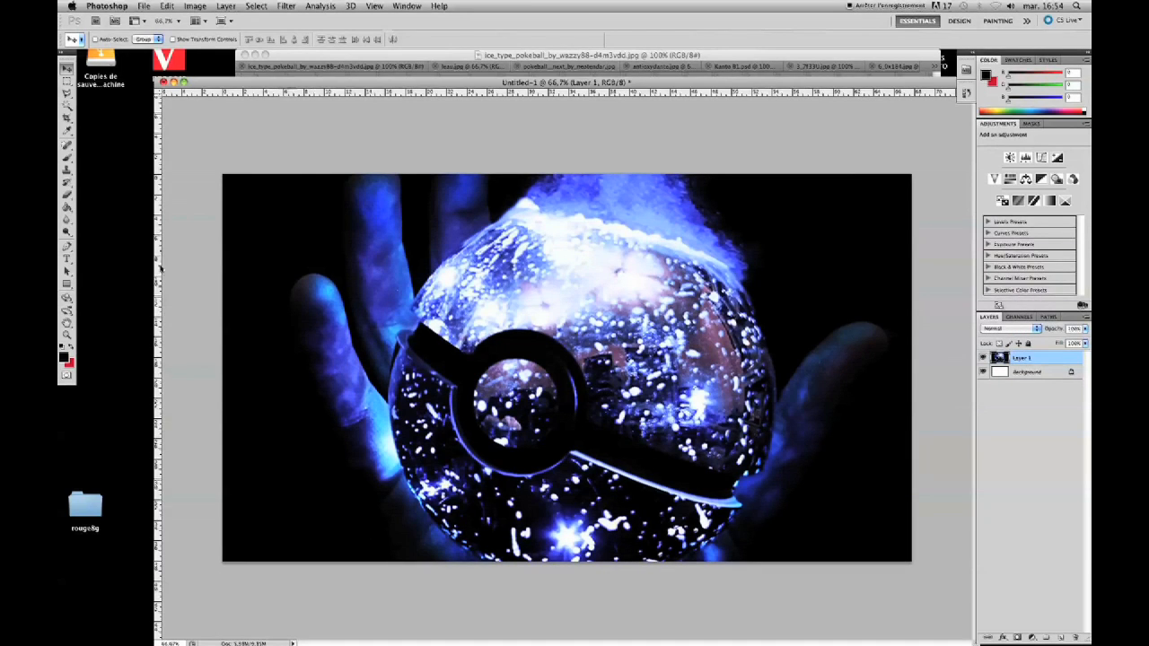
- Start a horizontal text in the upper-left corner of the canvas and set its colour to white
left_click(67, 258)
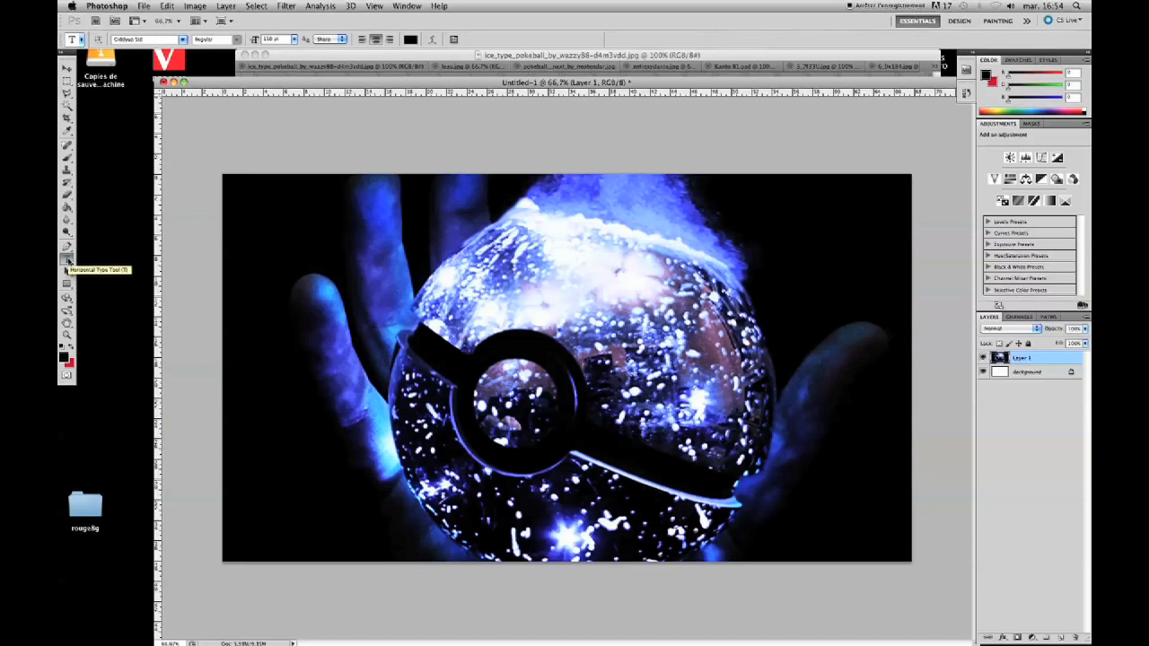
left_click(285, 218)
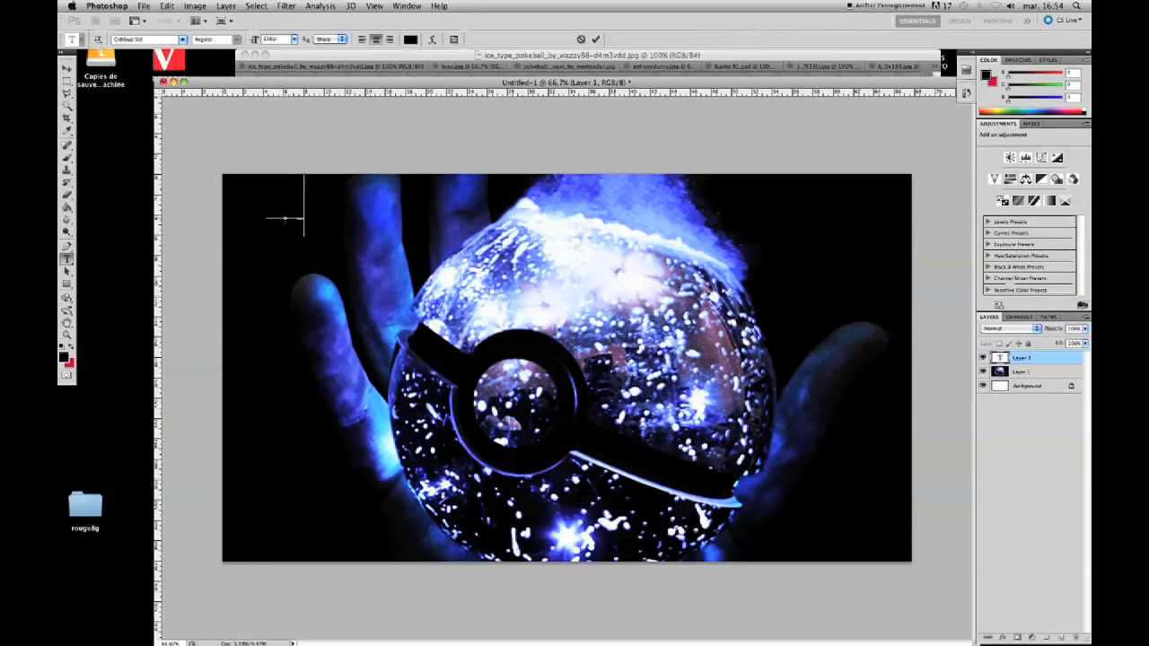
left_click_drag(297, 211, 273, 210)
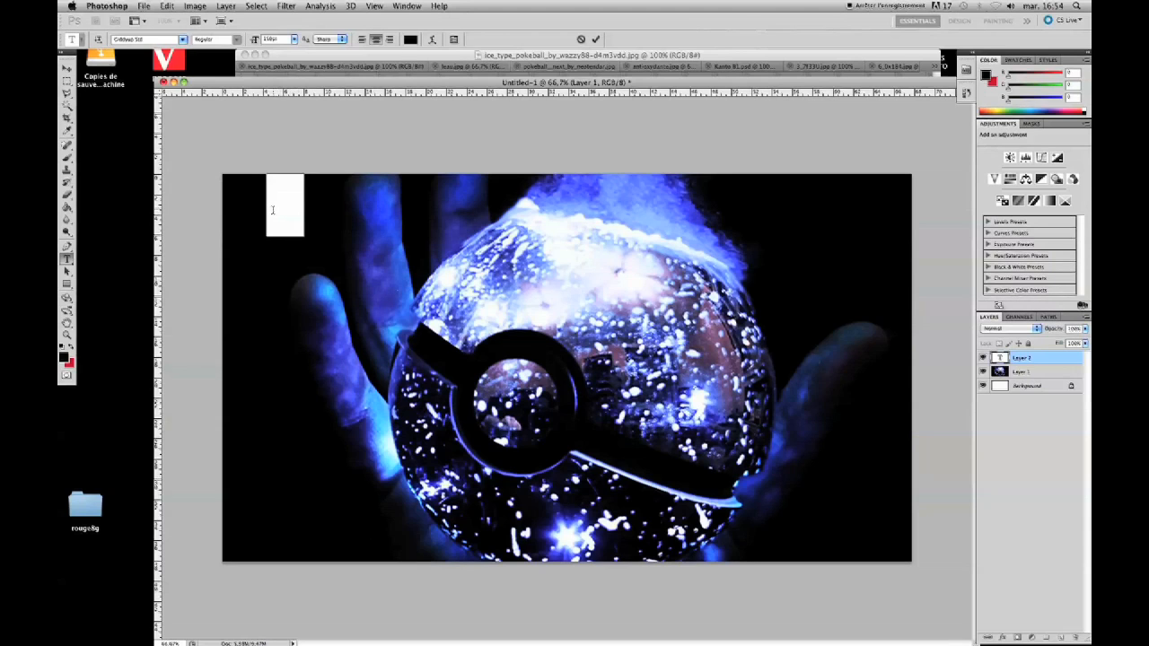
left_click(273, 211)
left_click(410, 40)
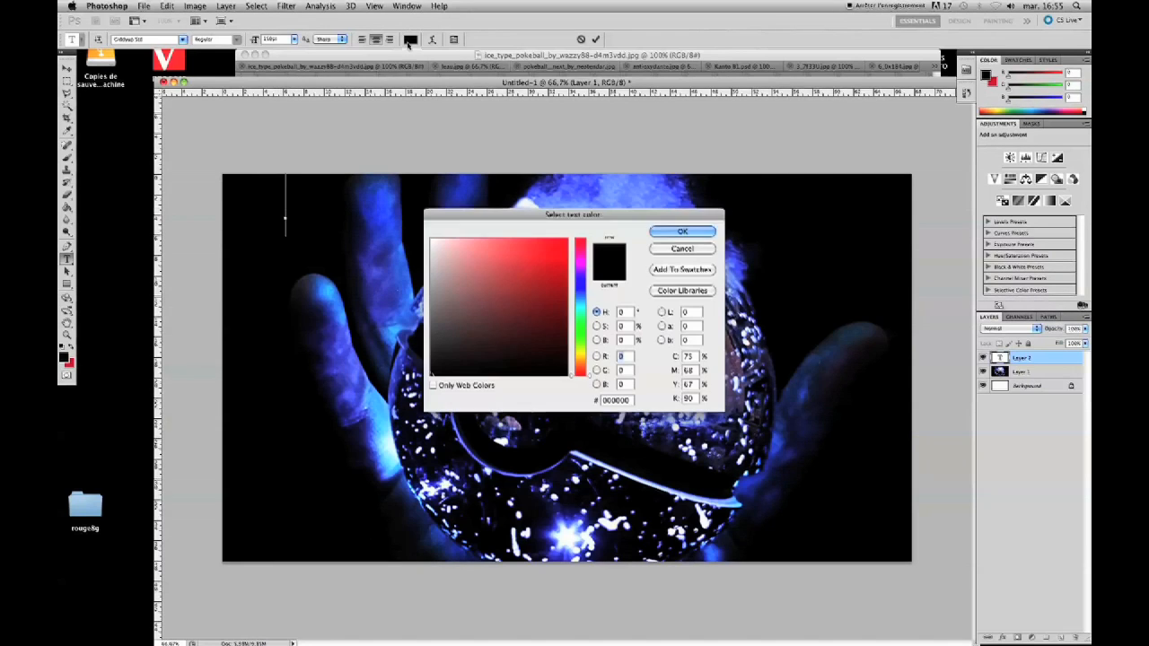
left_click(429, 240)
left_click(694, 232)
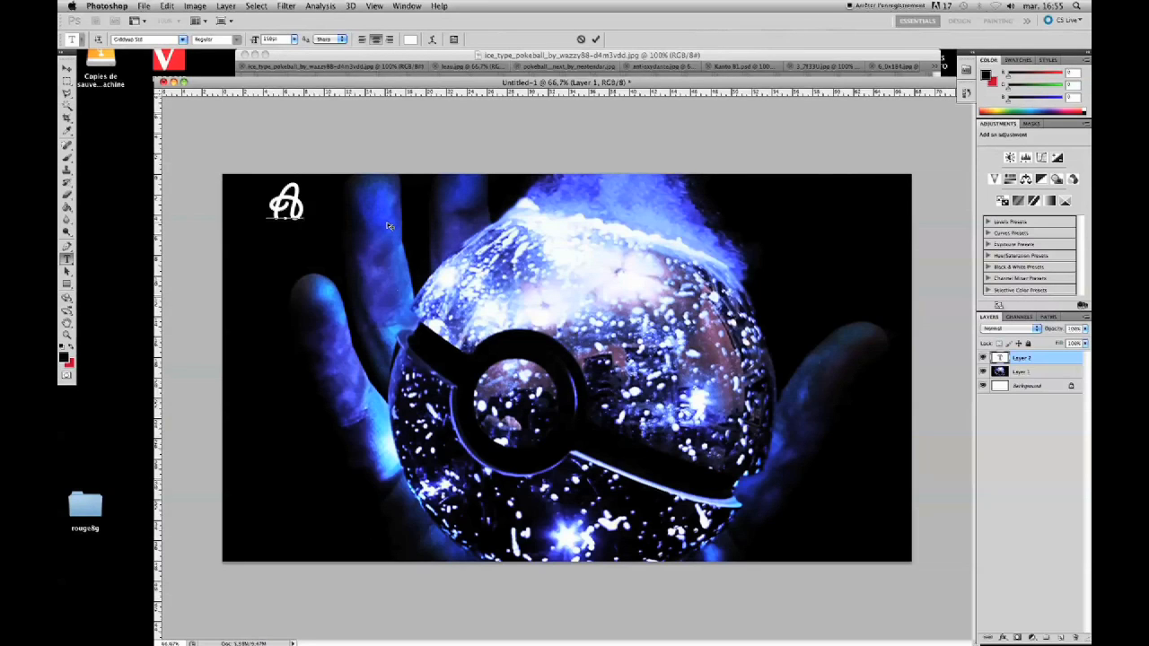
- Enter the title "Aqua-Team" and move it fully inside the canvas's upper-left corner
type("qua")
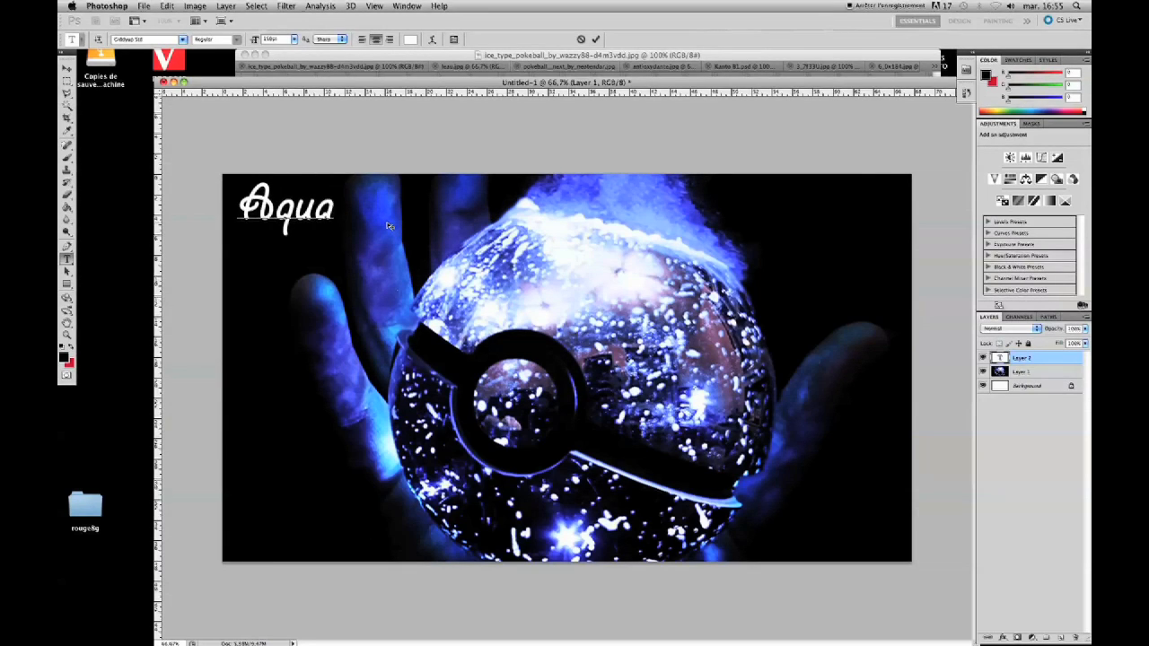
type("-")
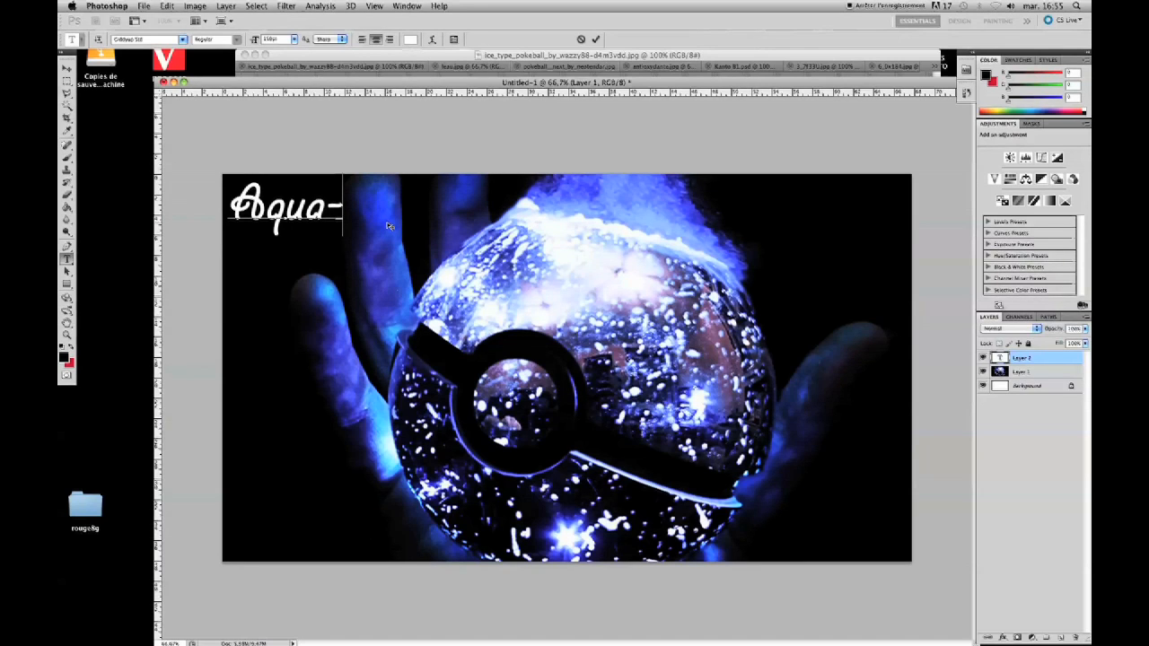
type("T")
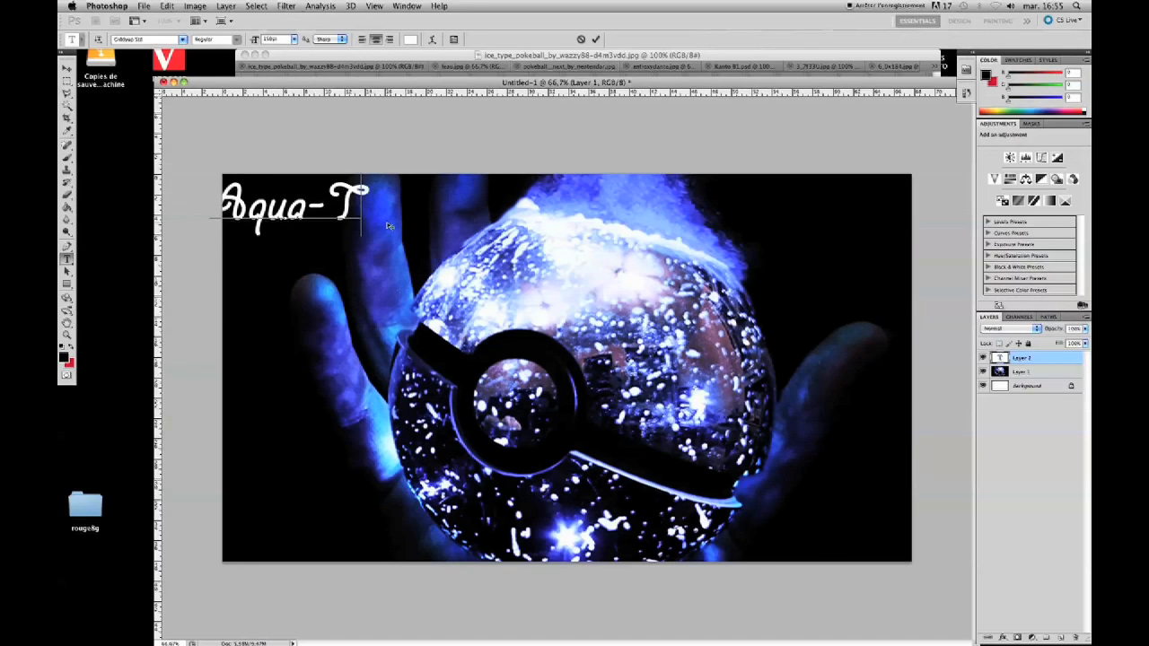
type("eam")
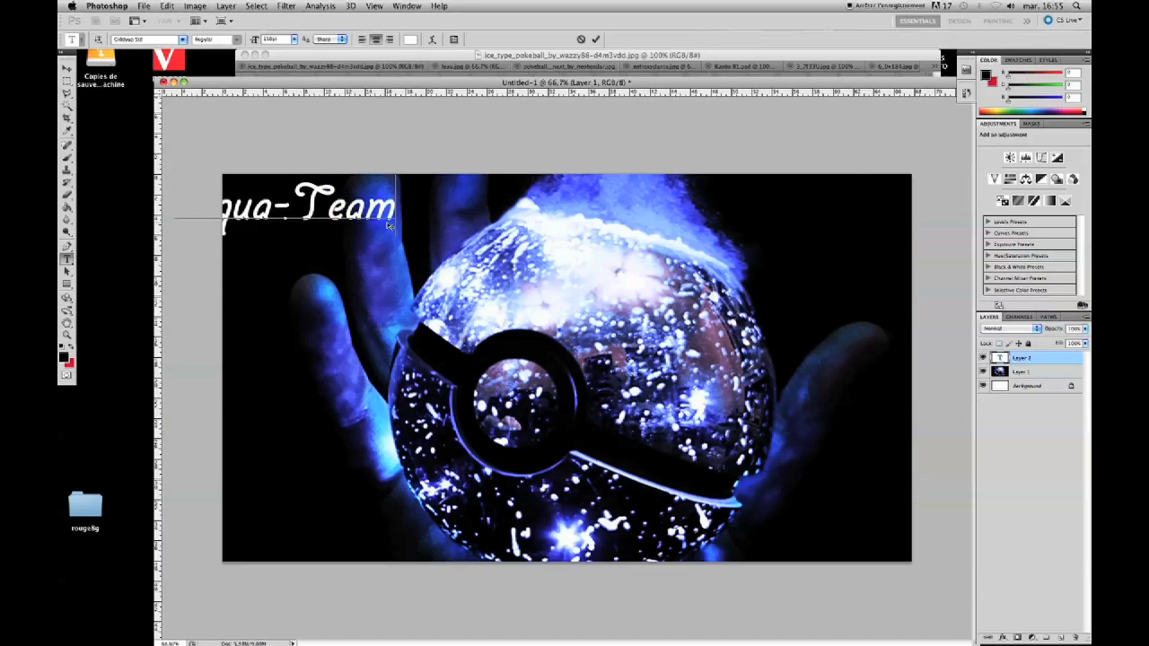
left_click(67, 68)
left_click_drag(241, 205, 299, 210)
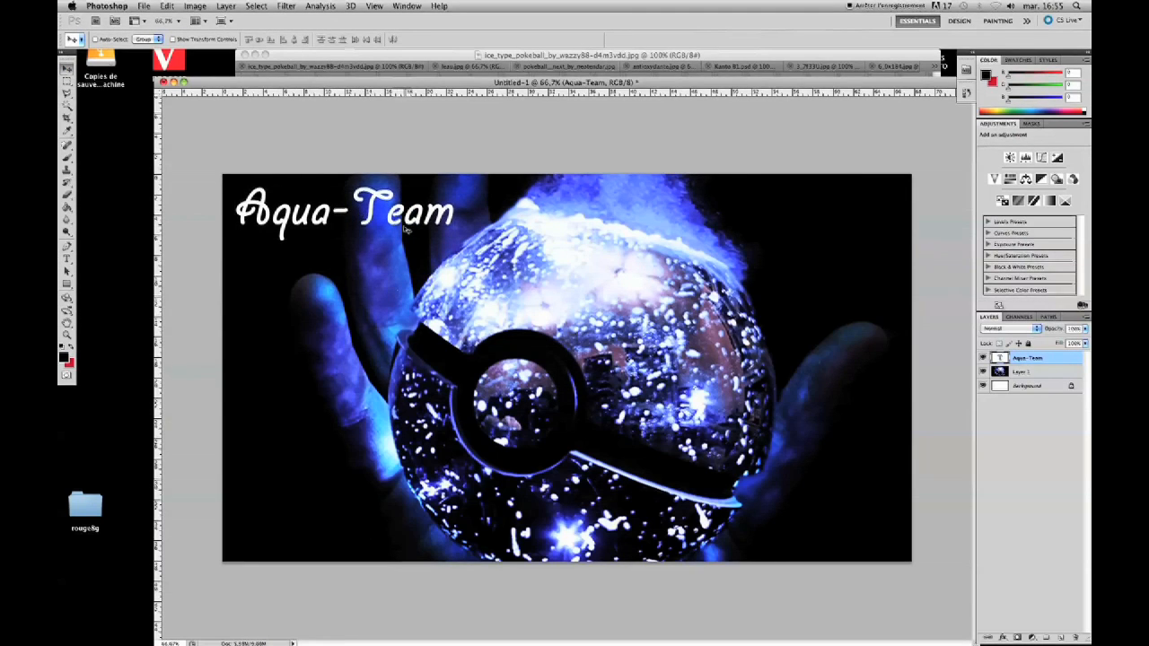
- Load the pixels of the Aqua-Team text layer as a selection
right_click(1001, 359)
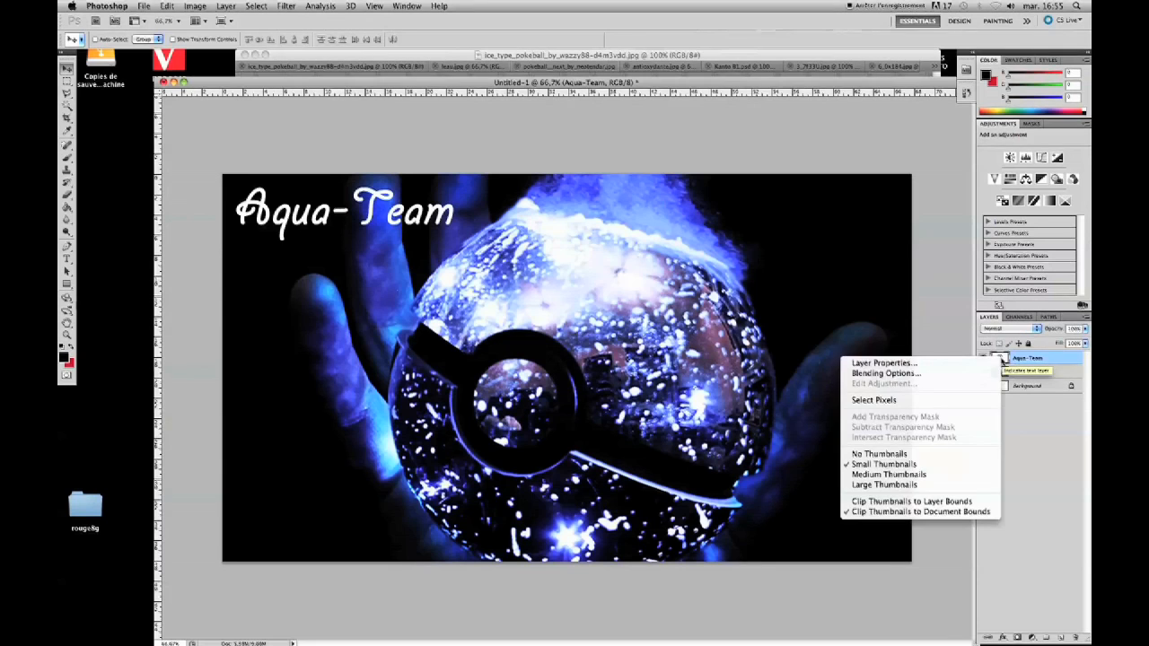
left_click(939, 405)
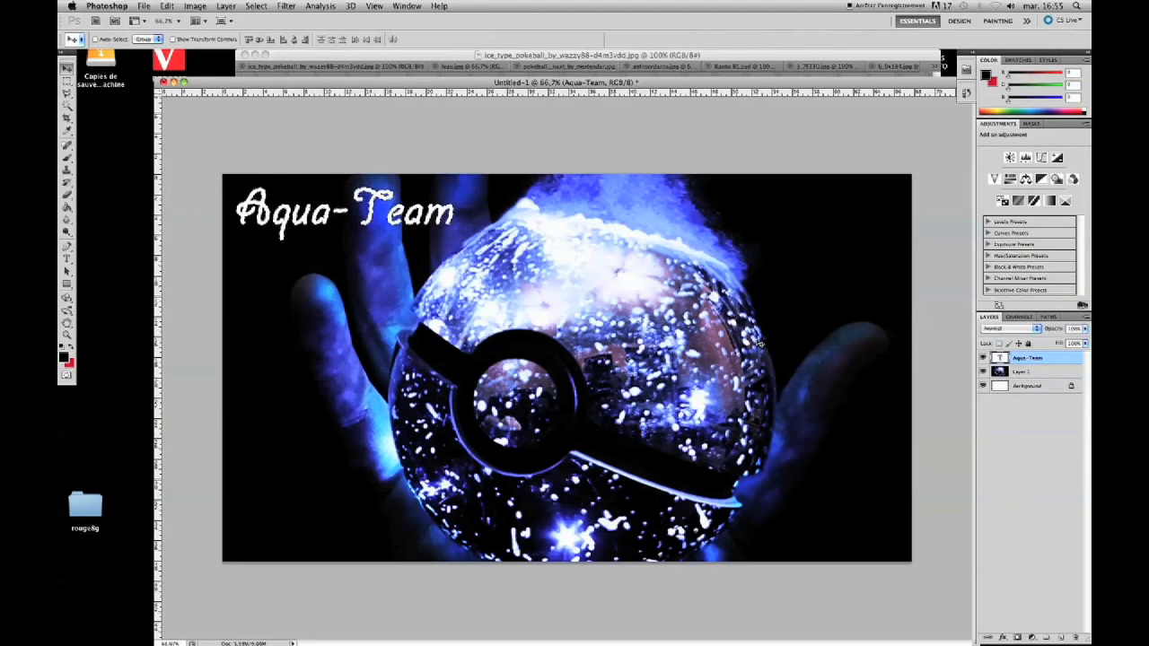
- Copy the selected title to a new layer with Drop Shadow, Inner Shadow, Outer Glow, Inner Glow, Bevel and Emboss with Contour, and Stroke effects
key("super+j")
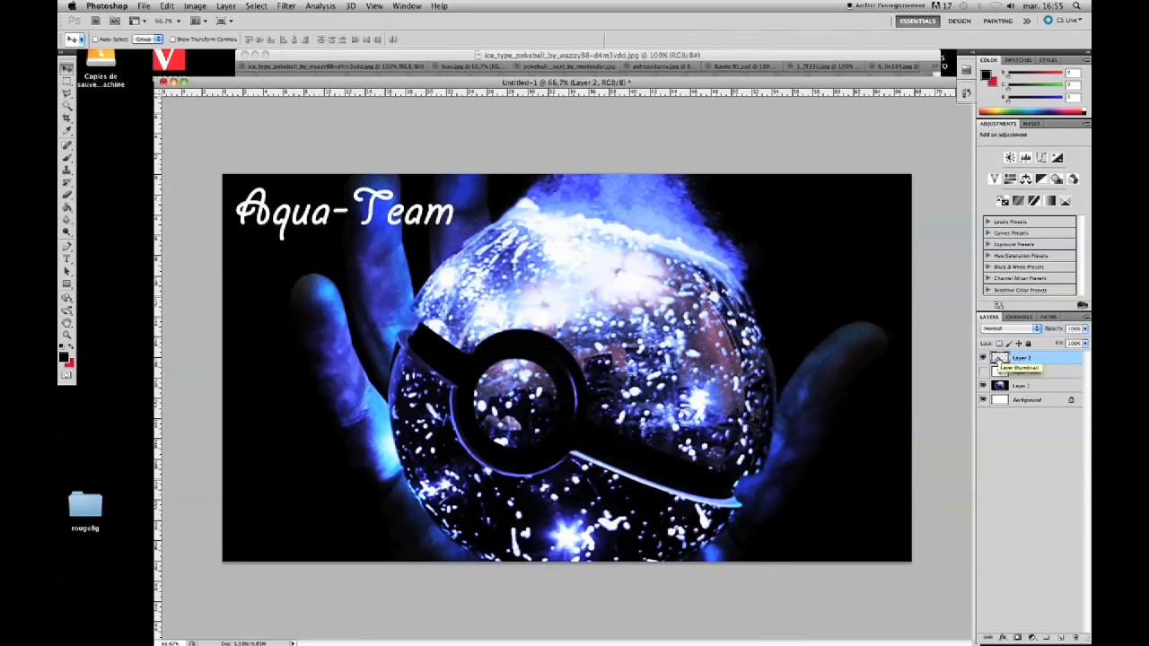
double_click(1000, 360)
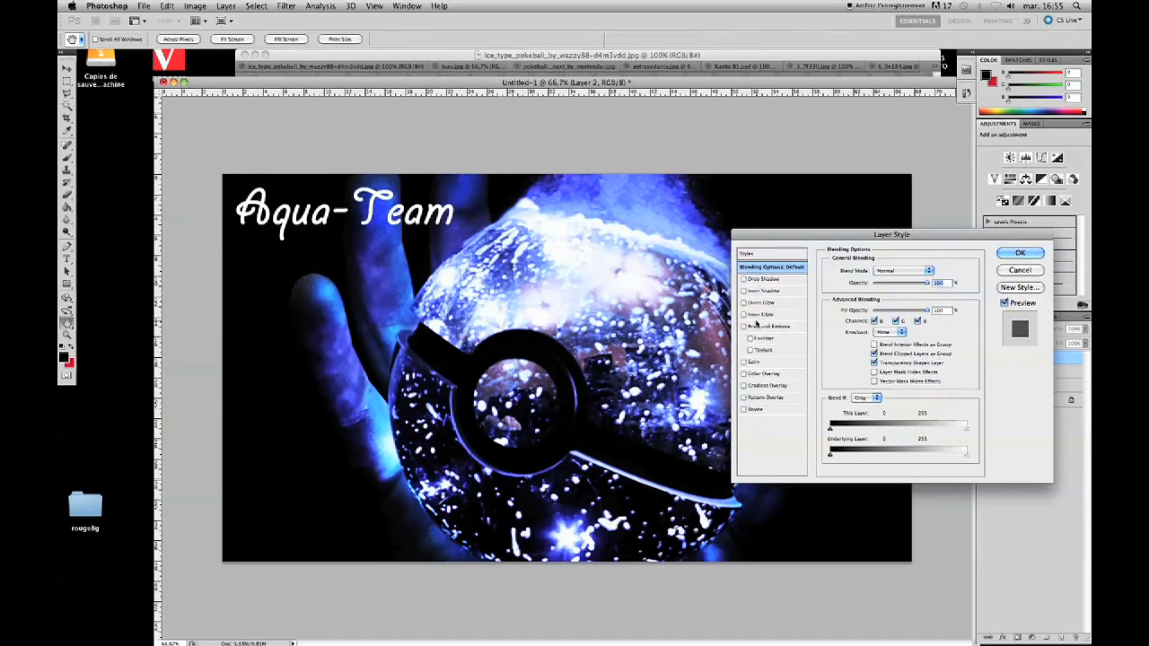
left_click_drag(781, 235, 687, 233)
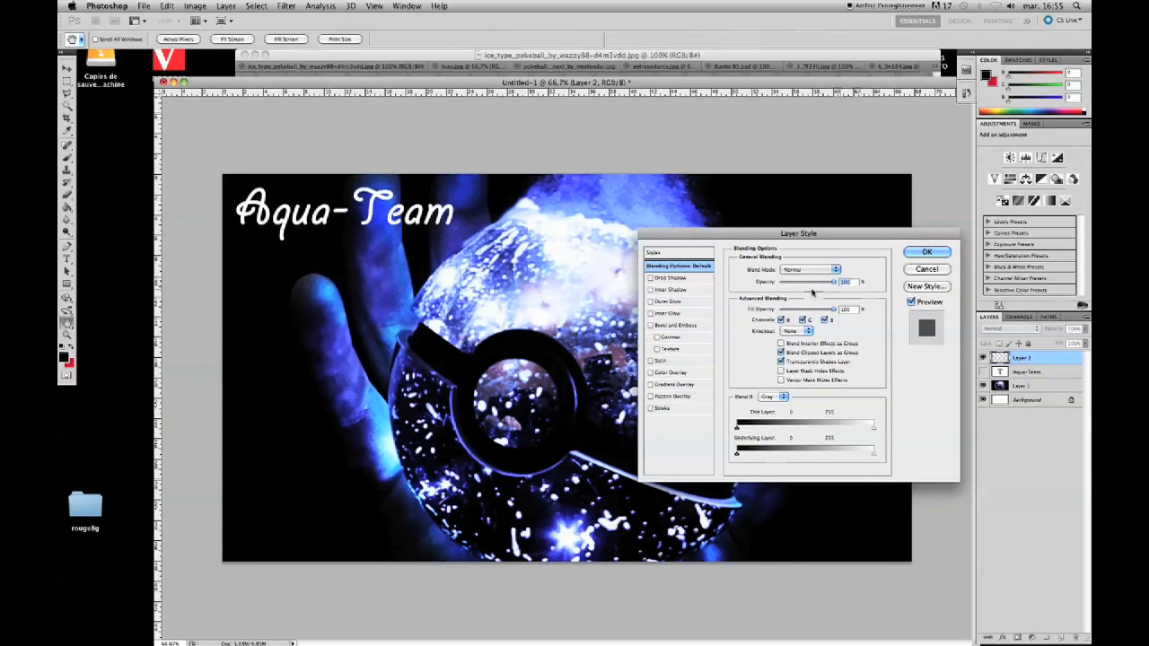
left_click(651, 278)
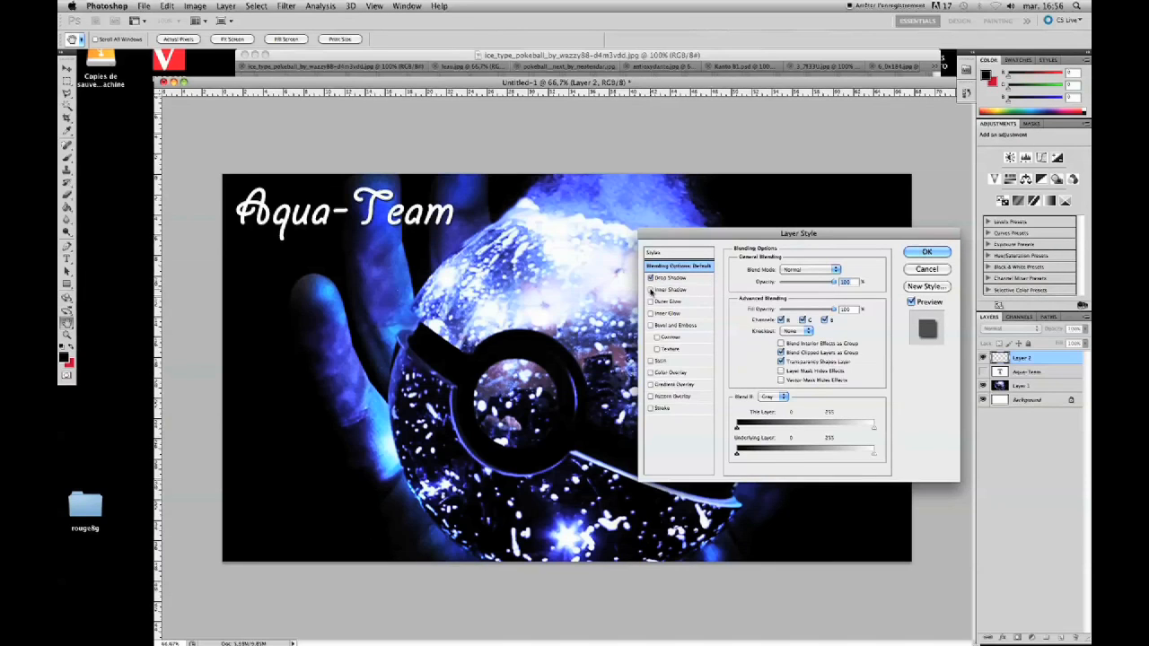
left_click(652, 326)
left_click(657, 338)
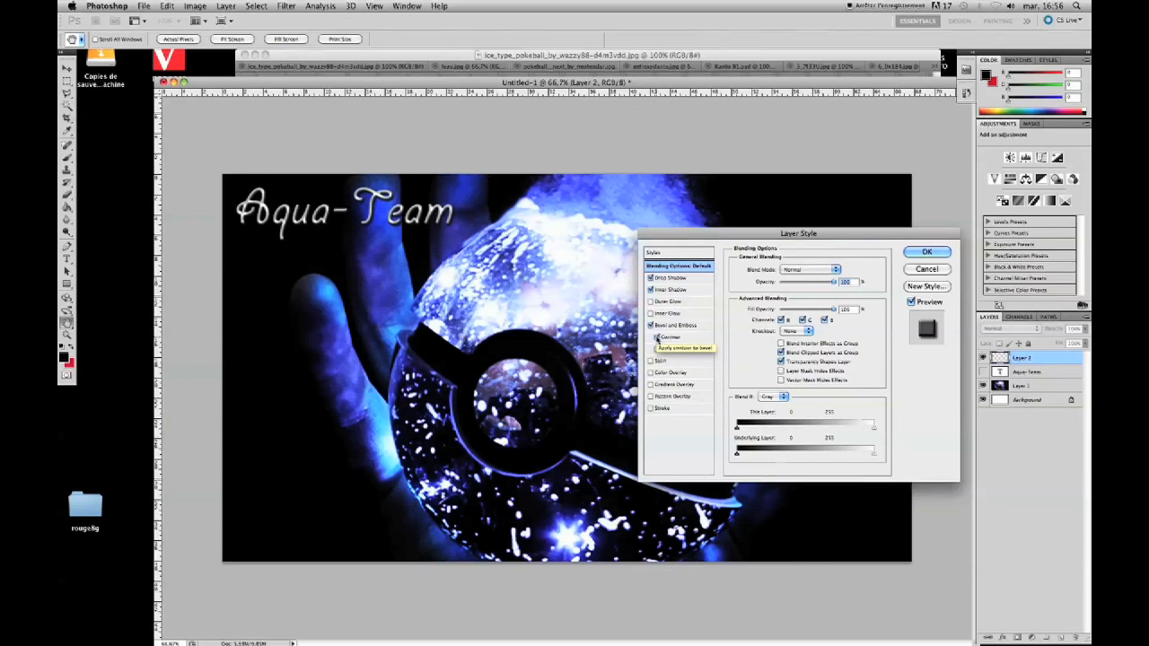
left_click(652, 313)
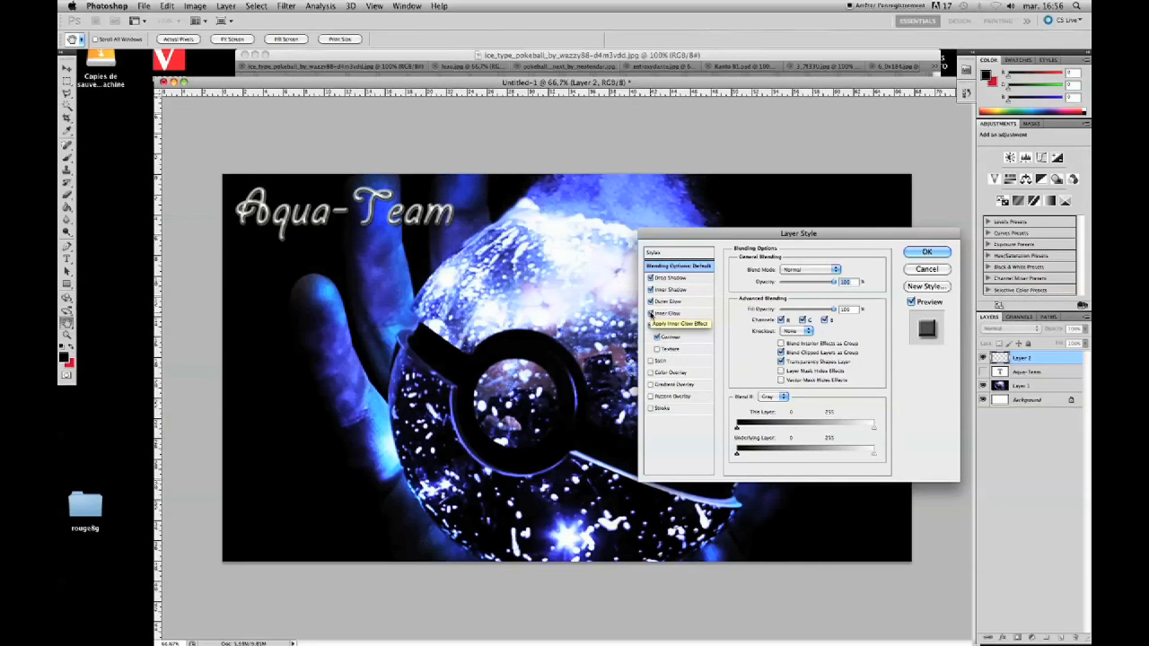
left_click(651, 409)
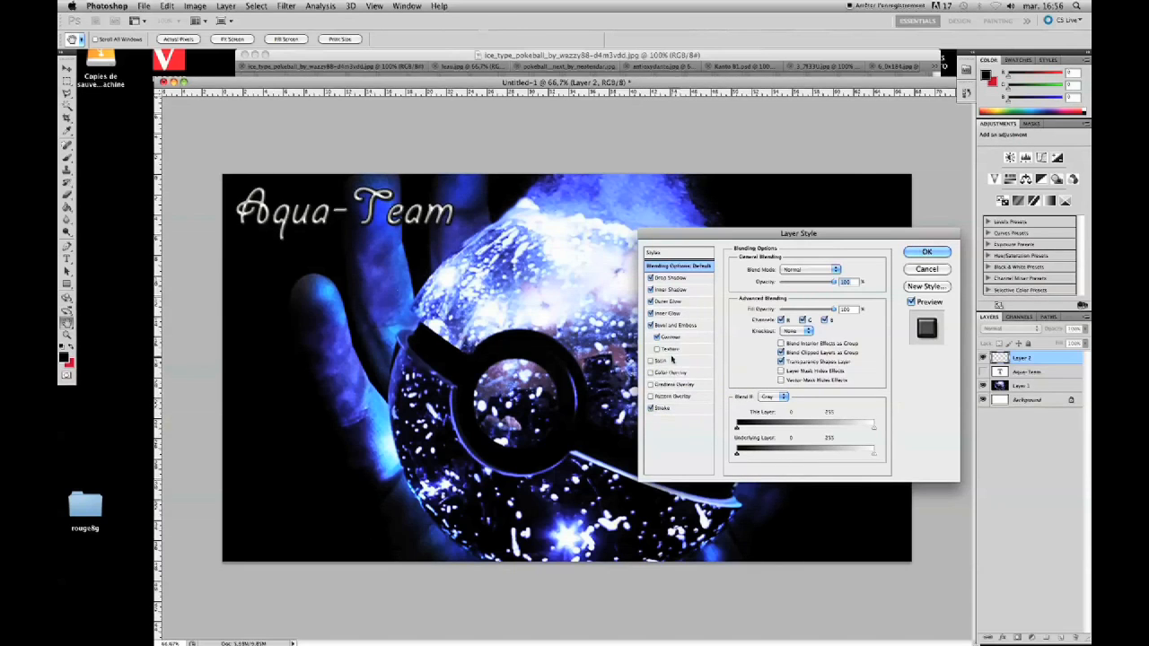
- Add a Color Overlay in light blue (#1ab8fa) to the copied title layer and apply the layer style
left_click(651, 372)
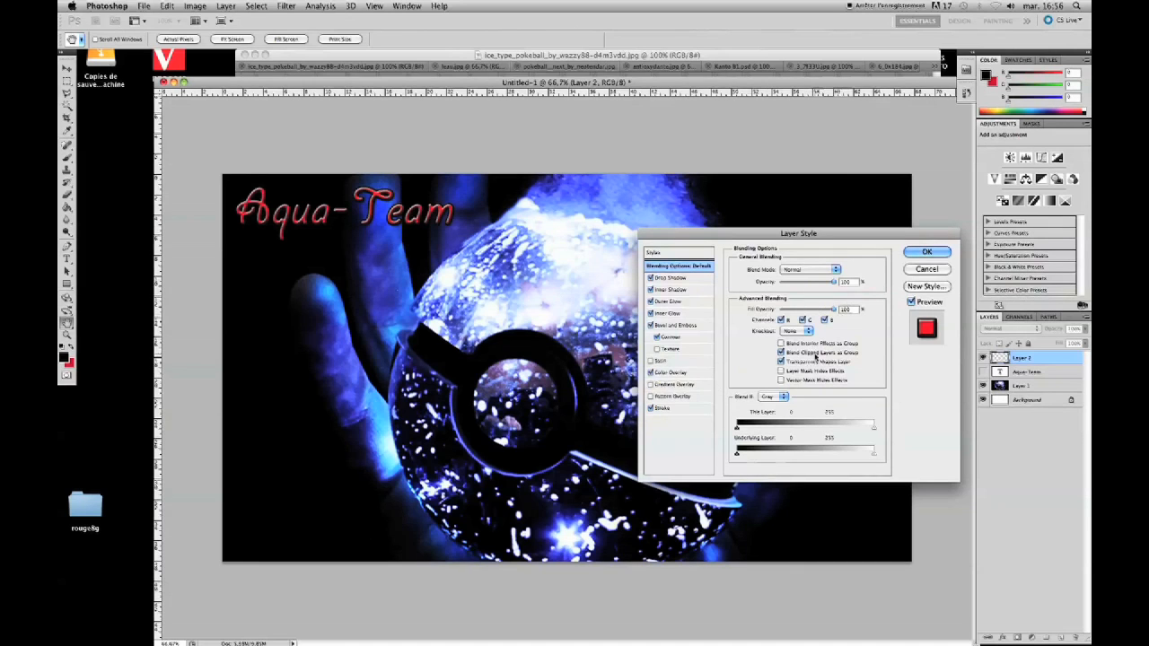
left_click(669, 372)
left_click(840, 270)
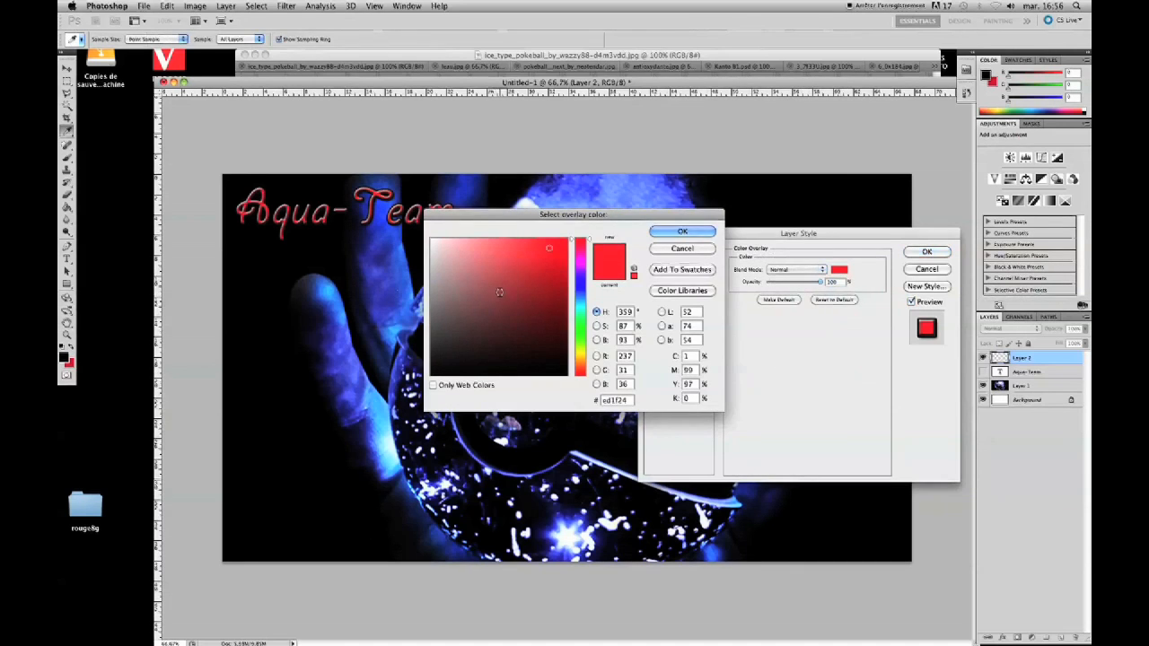
left_click(582, 291)
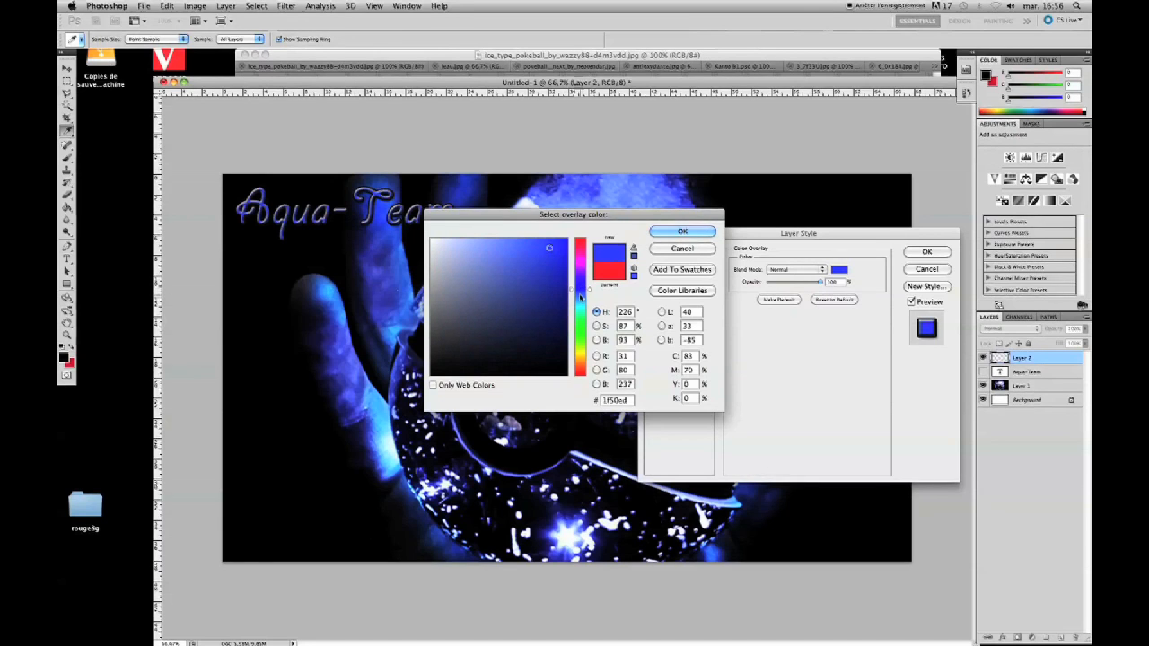
left_click(579, 299)
left_click(559, 269)
left_click(557, 258)
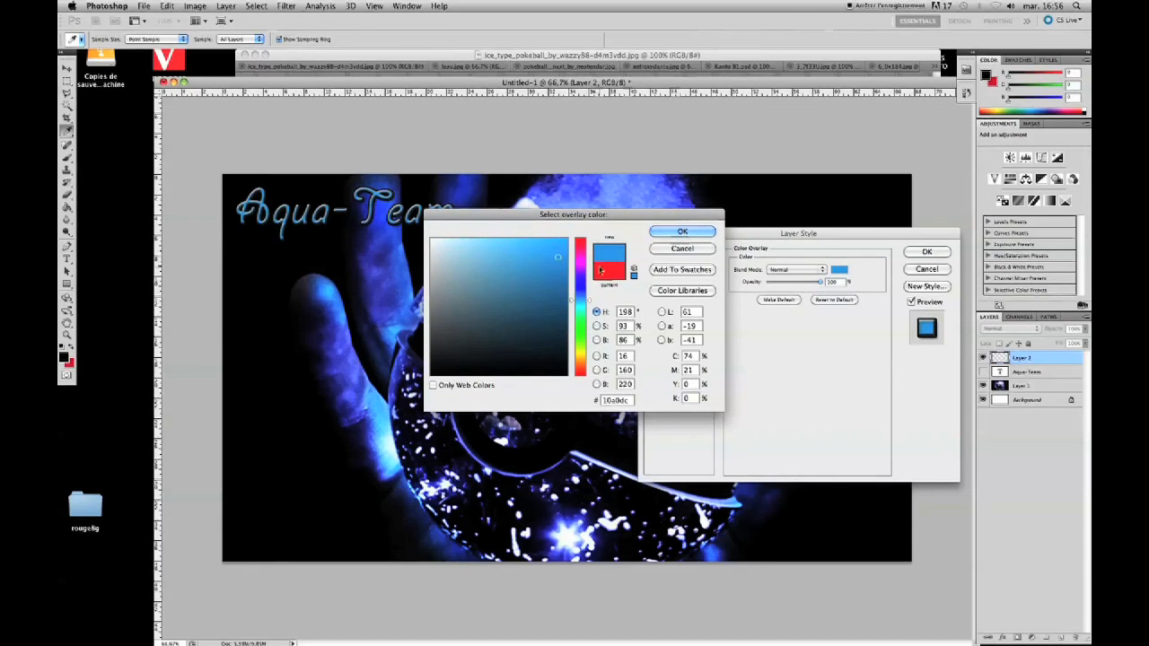
left_click(558, 250)
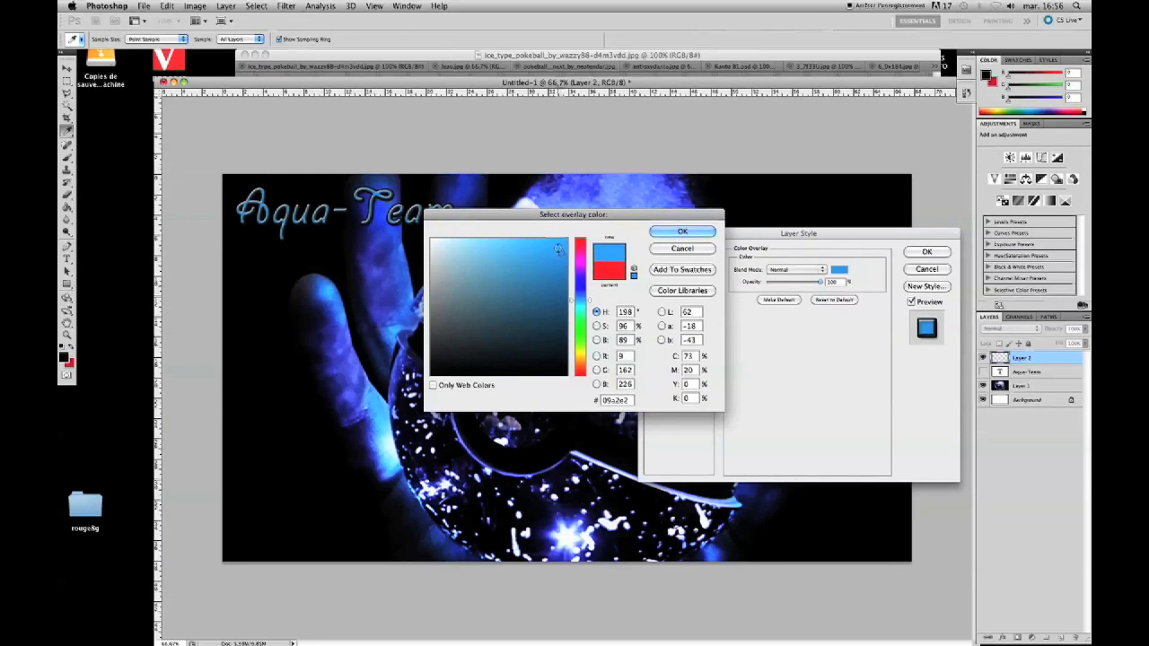
left_click(682, 231)
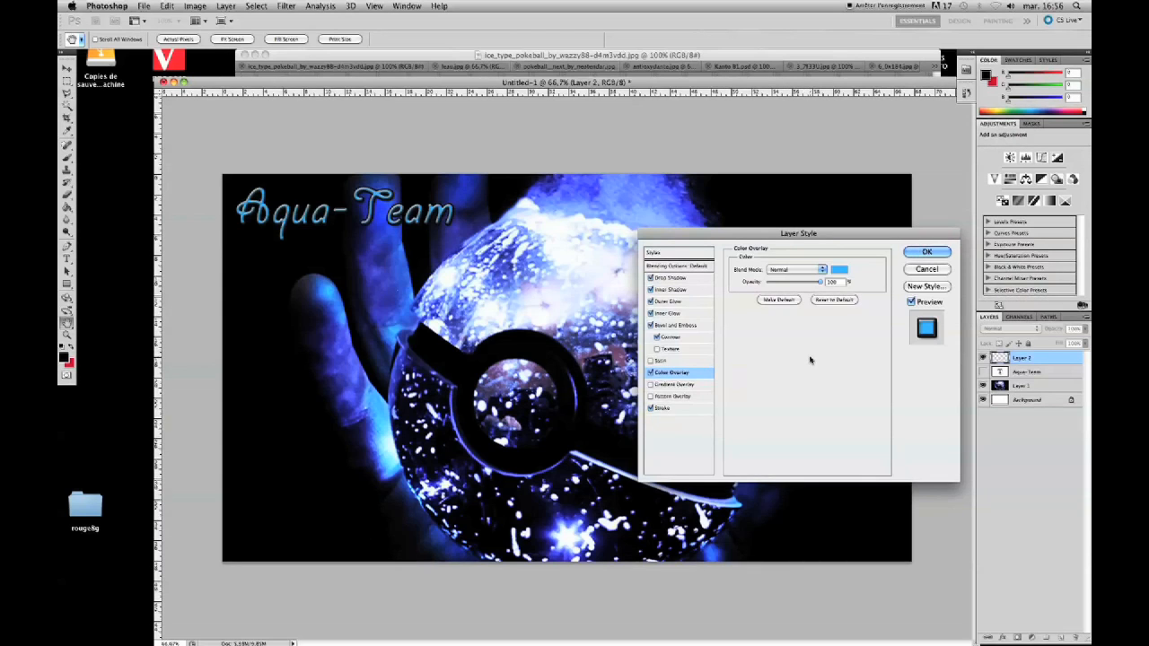
left_click(922, 252)
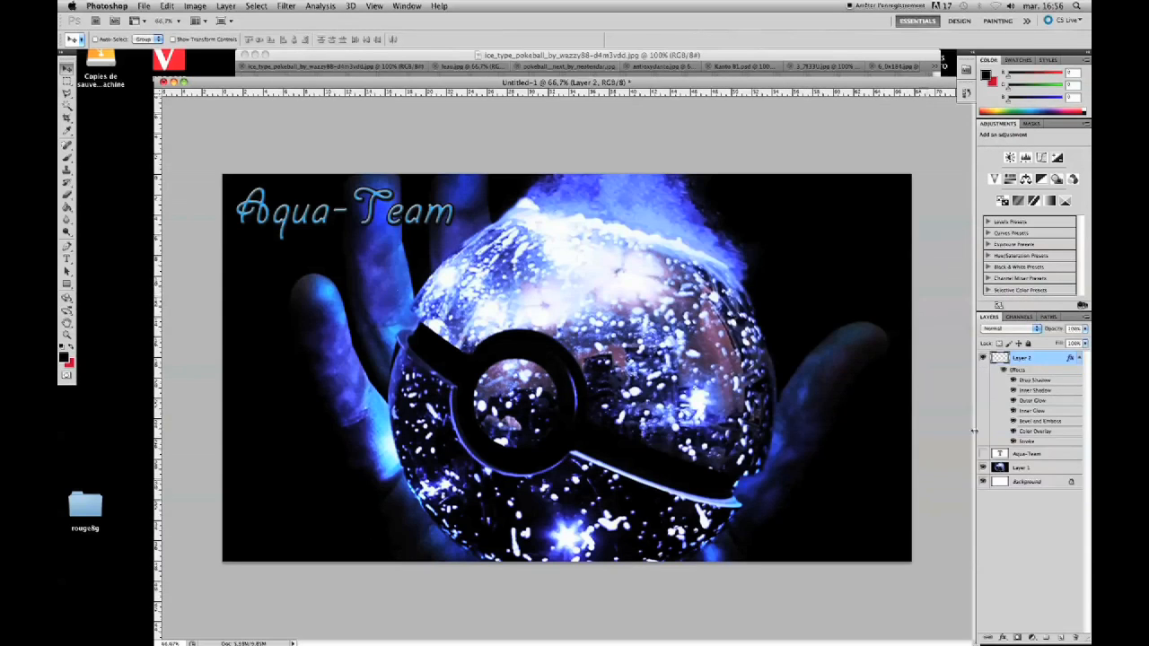
- Duplicate the styled title layer, Layer 2, and select the original beneath the copy
left_click(1079, 358)
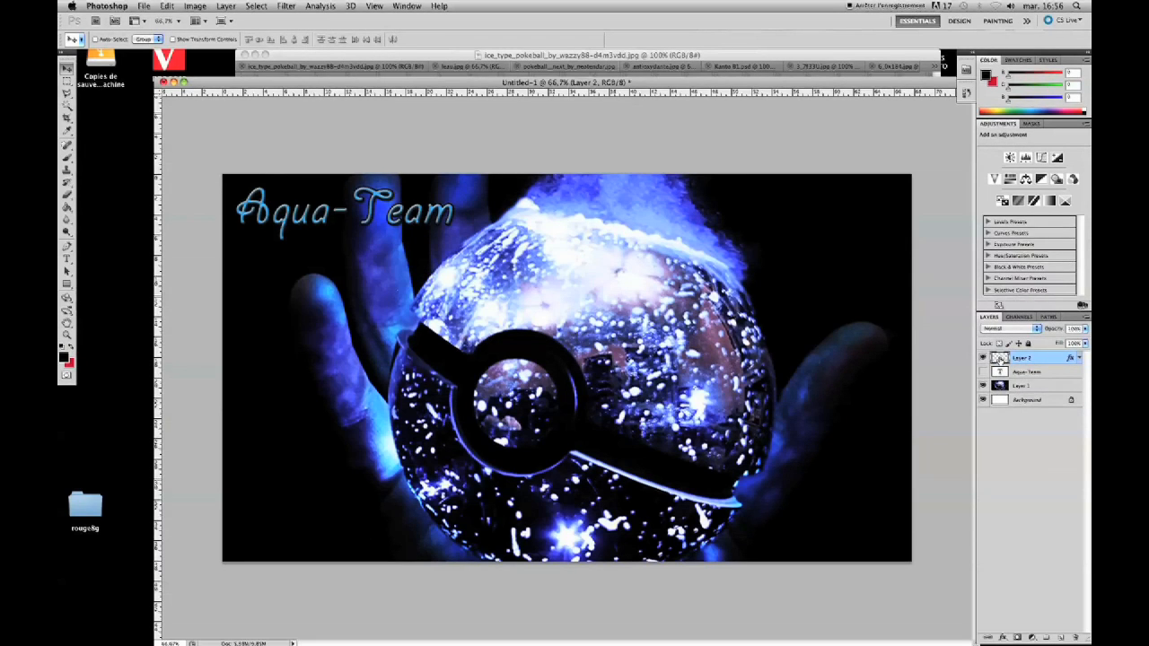
left_click_drag(999, 359, 1063, 637)
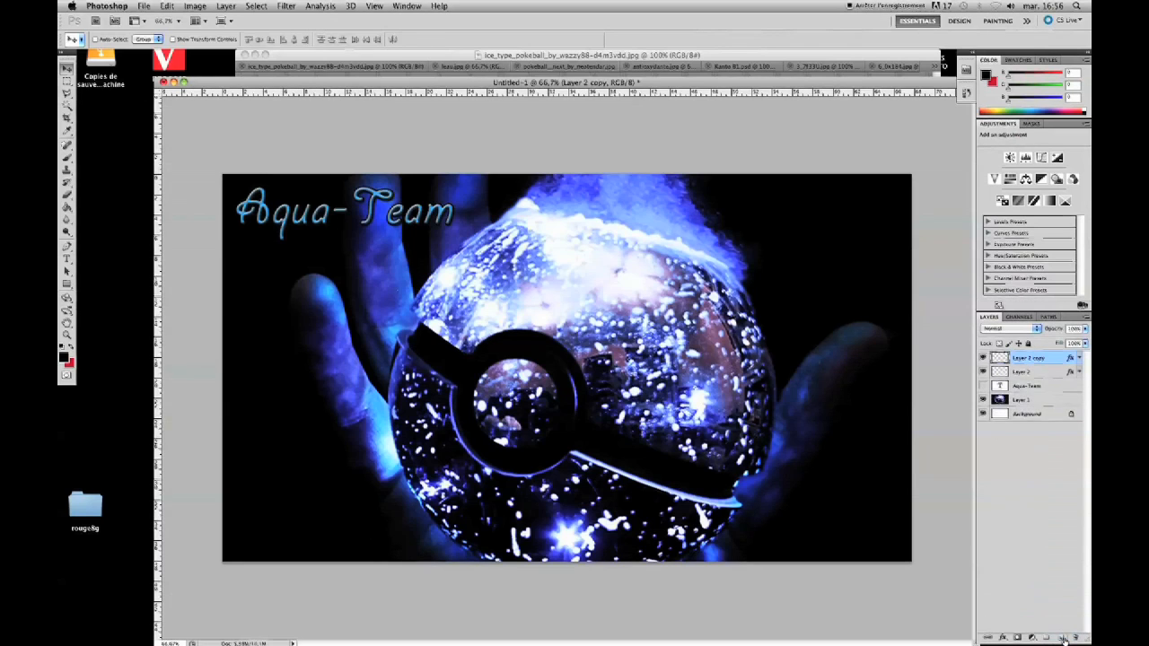
left_click(1002, 372)
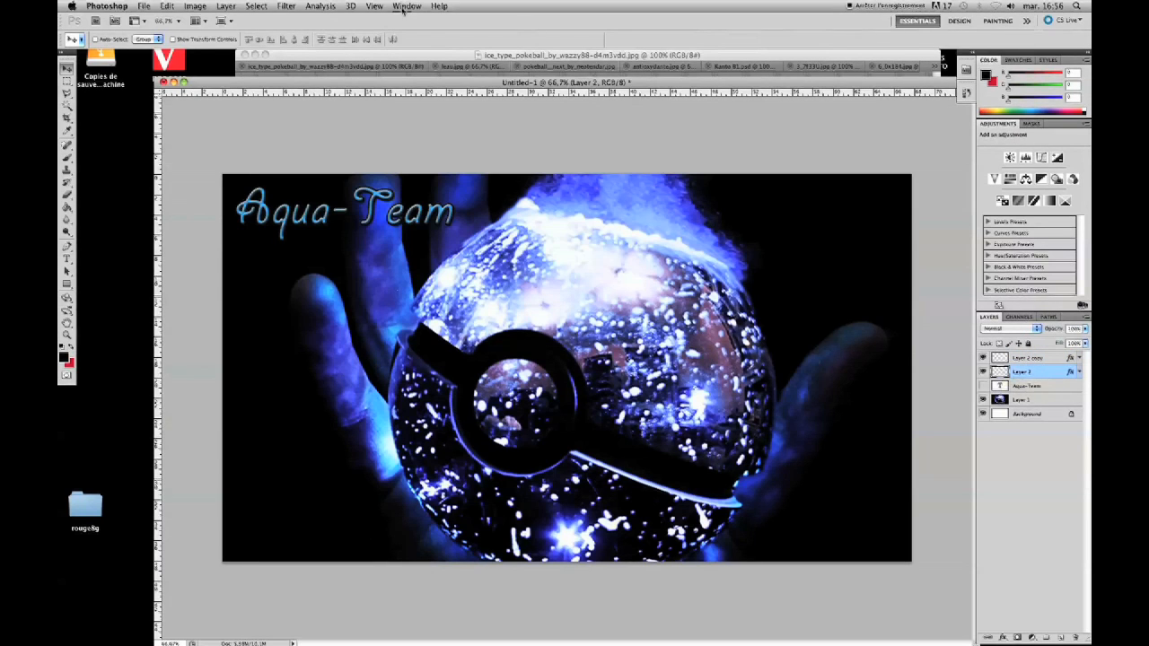
- Try a Box Blur with a radius of 34 pixels on the lower title layer
left_click(289, 6)
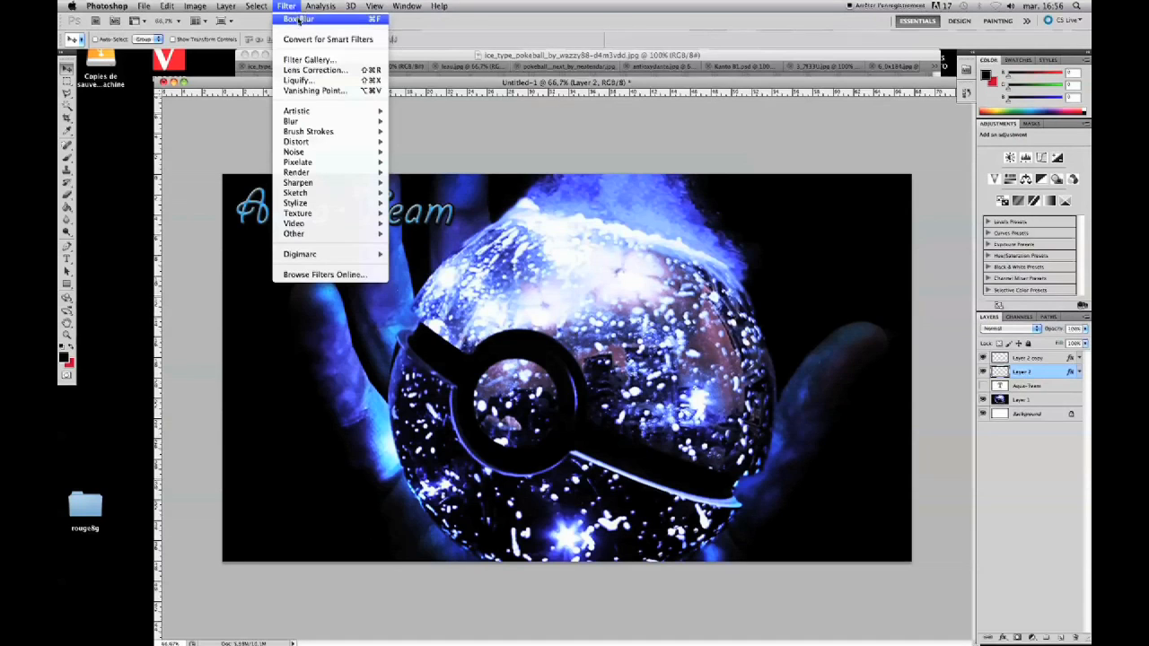
mouse_move(317, 122)
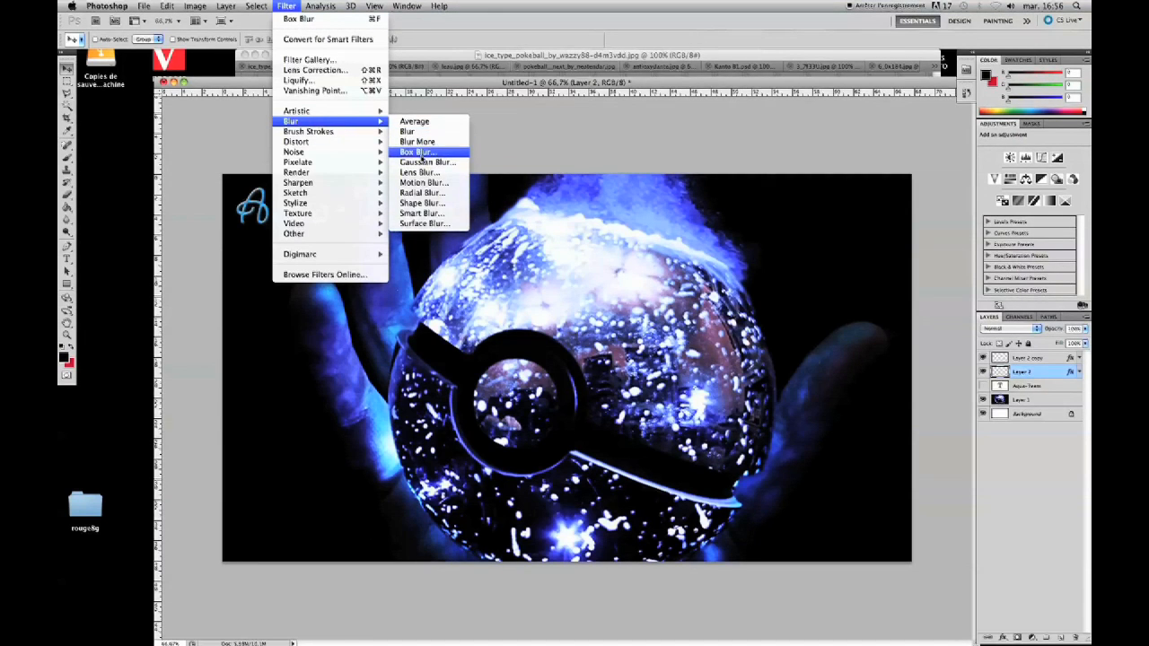
left_click(418, 153)
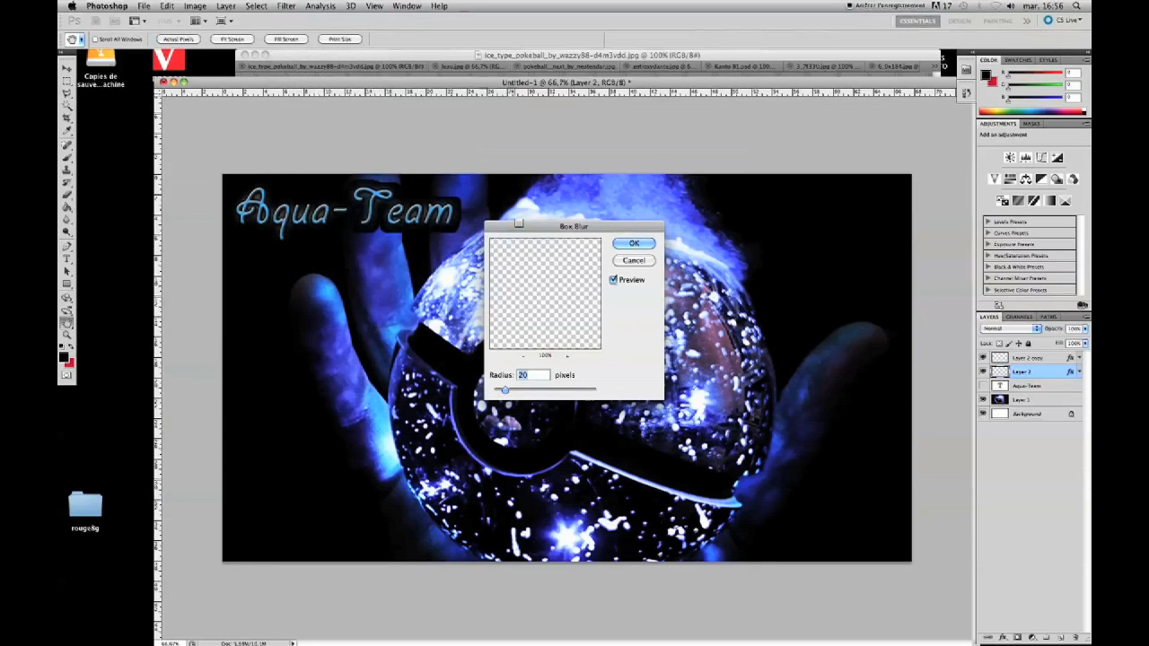
mouse_move(504, 391)
left_mouse_down()
mouse_move(546, 392)
mouse_move(515, 391)
left_mouse_up()
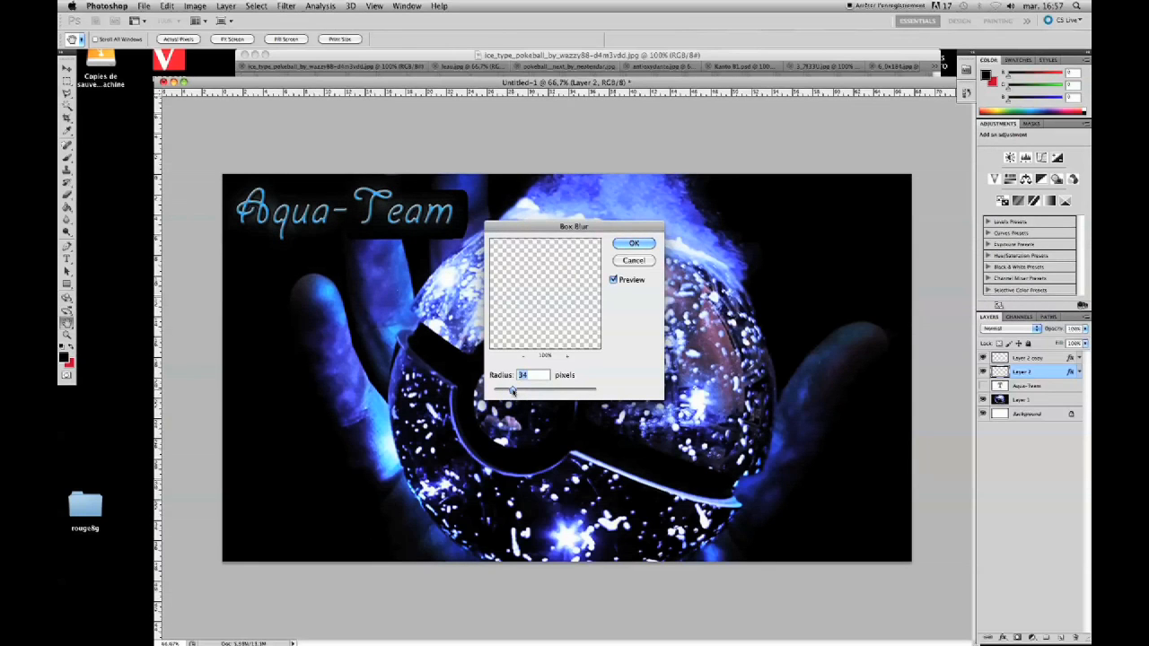
key("Return")
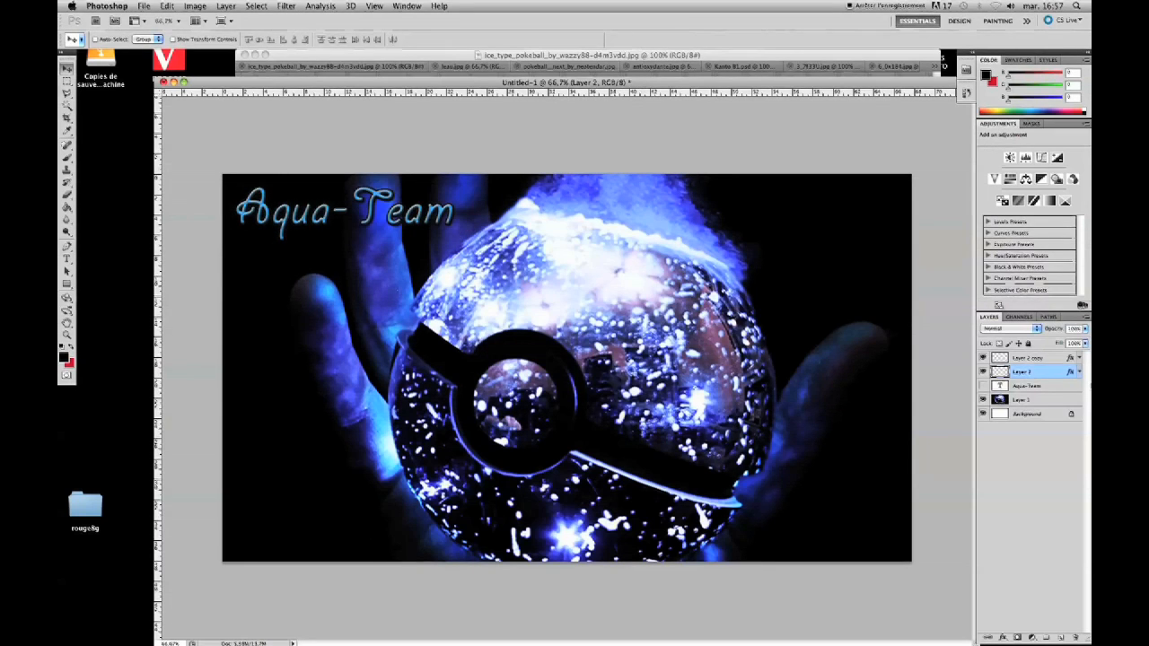
- Disable Stroke, Bevel and Emboss, both glows and both shadows on the lower title layer, leaving only the Color Overlay
double_click(1003, 374)
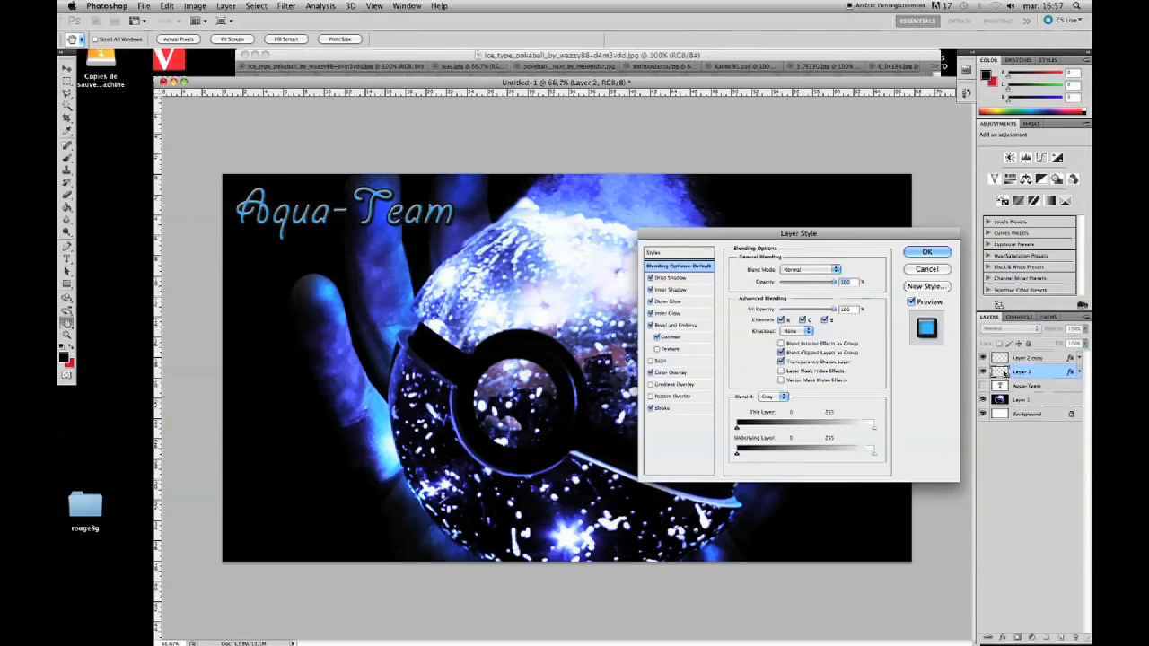
left_click(650, 408)
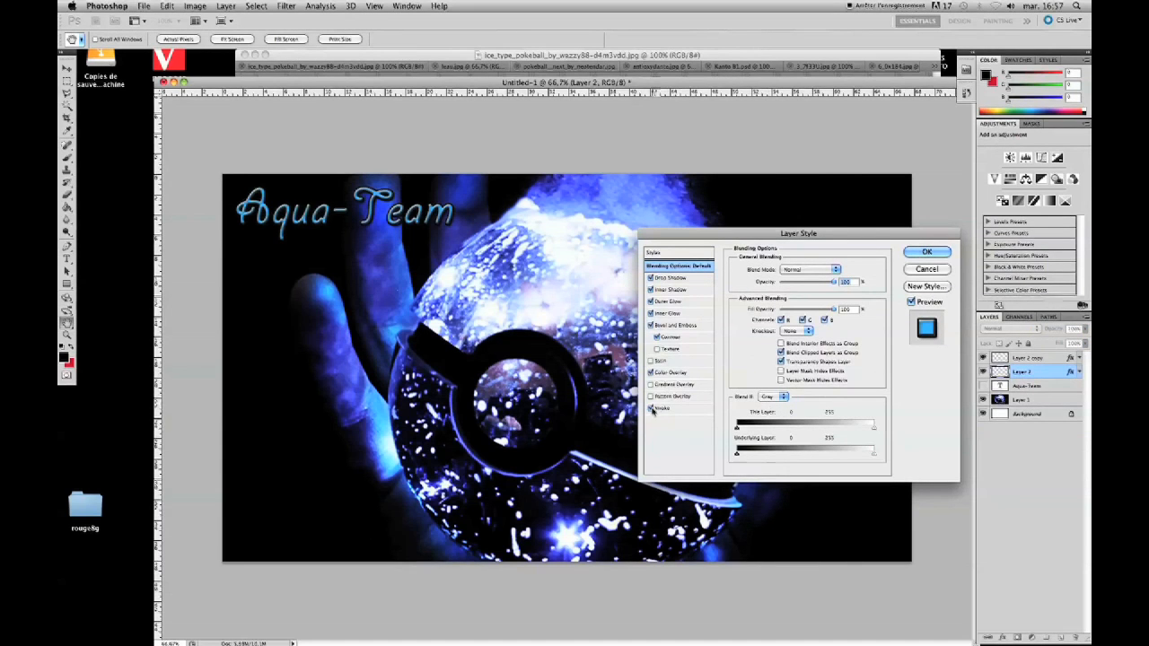
left_click(651, 325)
left_click(651, 314)
left_click(650, 301)
left_click(651, 289)
left_click(651, 278)
- Change the lower title layer's Color Overlay to a slightly lighter blue and apply the layer style
left_click(670, 373)
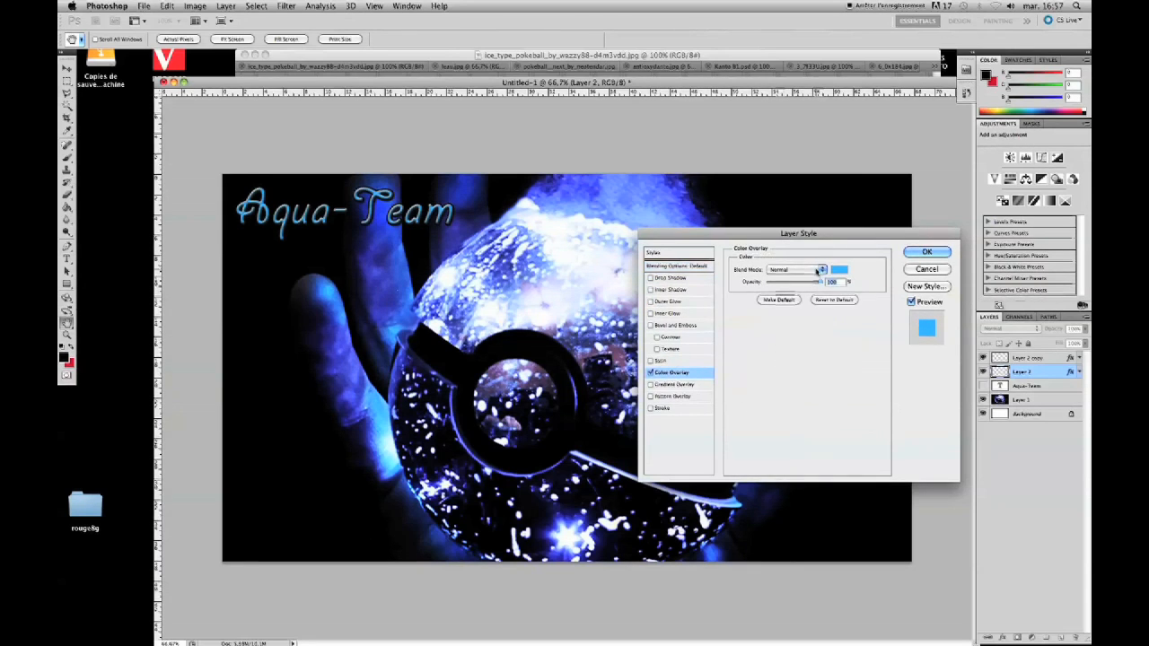
left_click(836, 270)
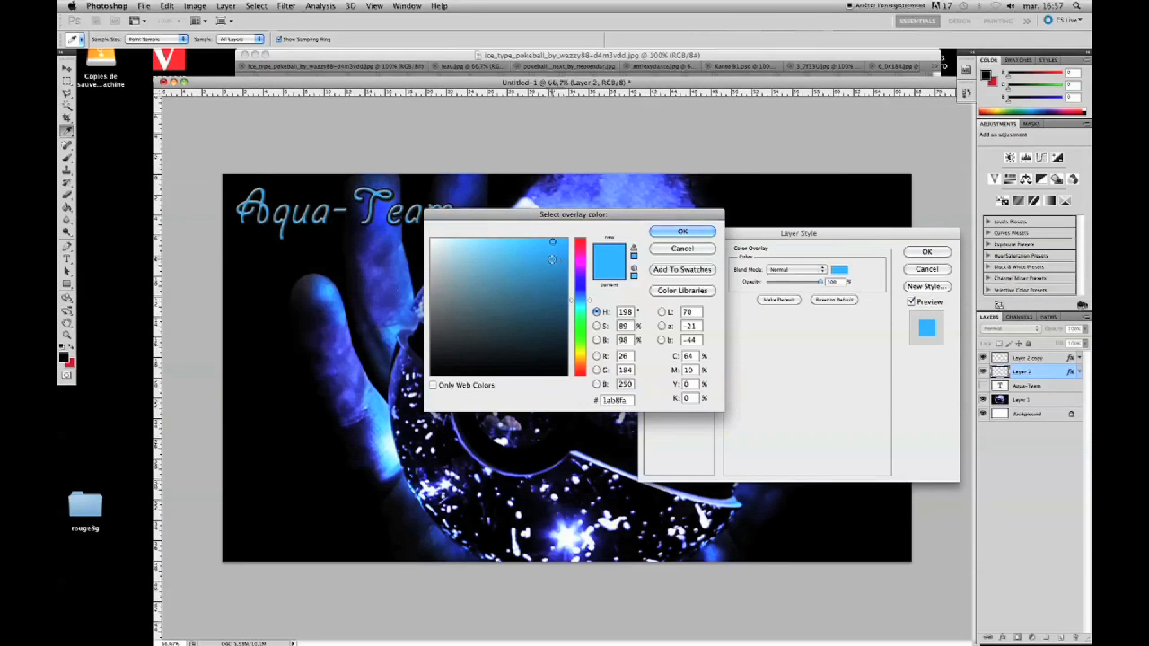
left_click(681, 233)
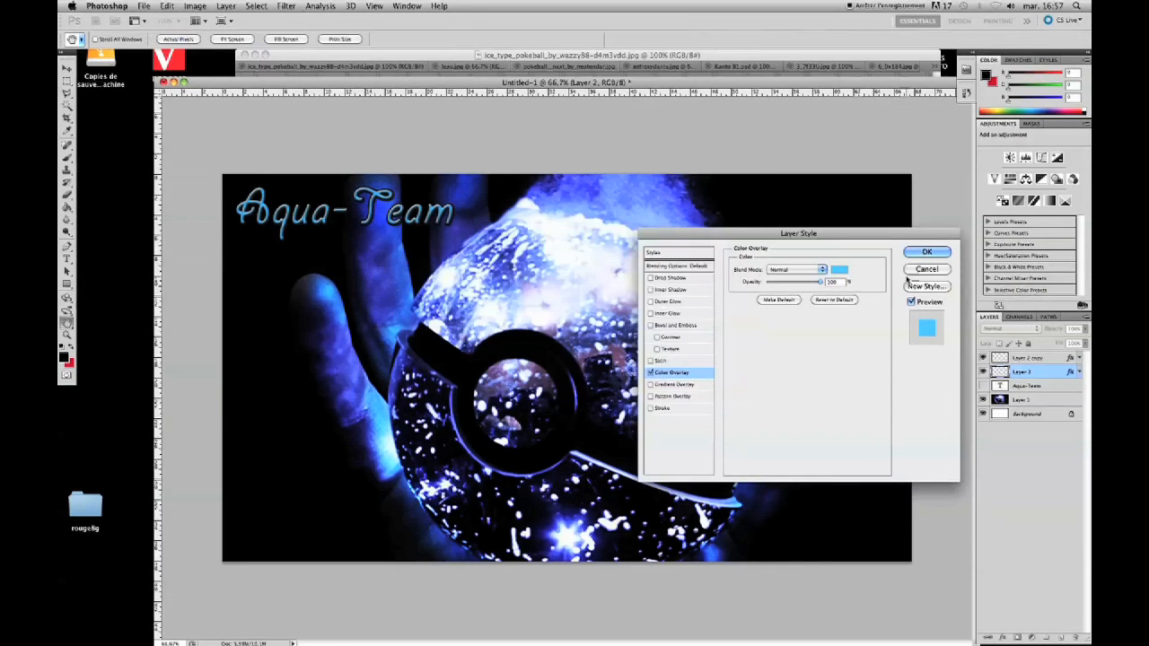
left_click(926, 253)
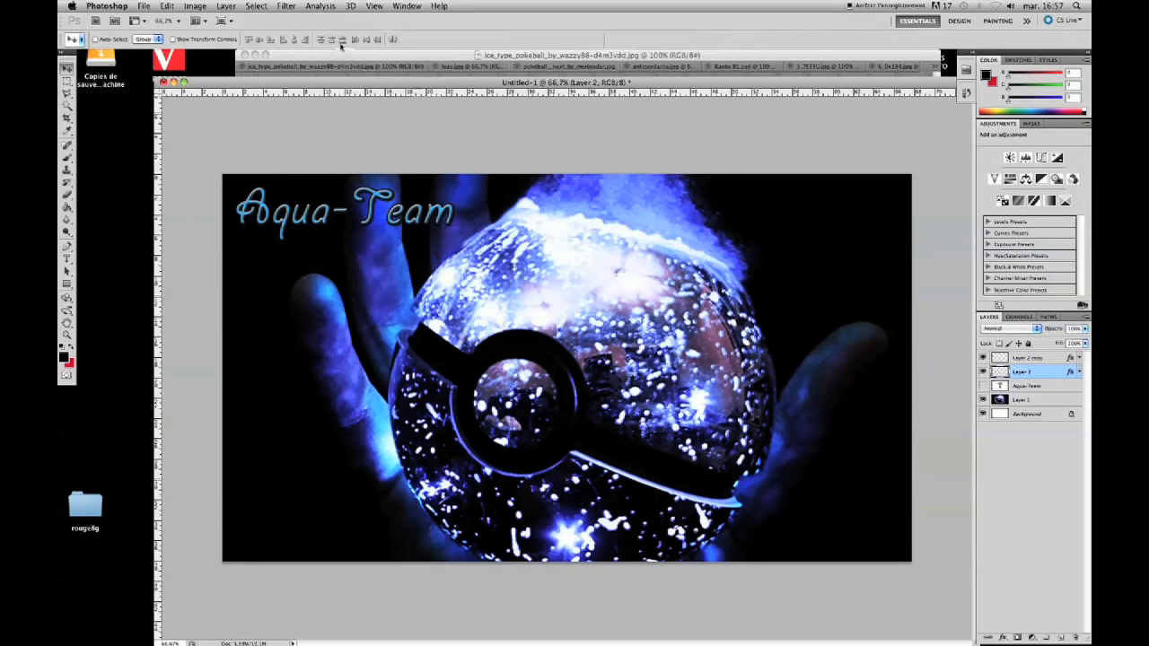
- Apply the last-used Box Blur to the lower title layer and toggle the layer's visibility to check the glow
left_click(285, 7)
left_click(296, 20)
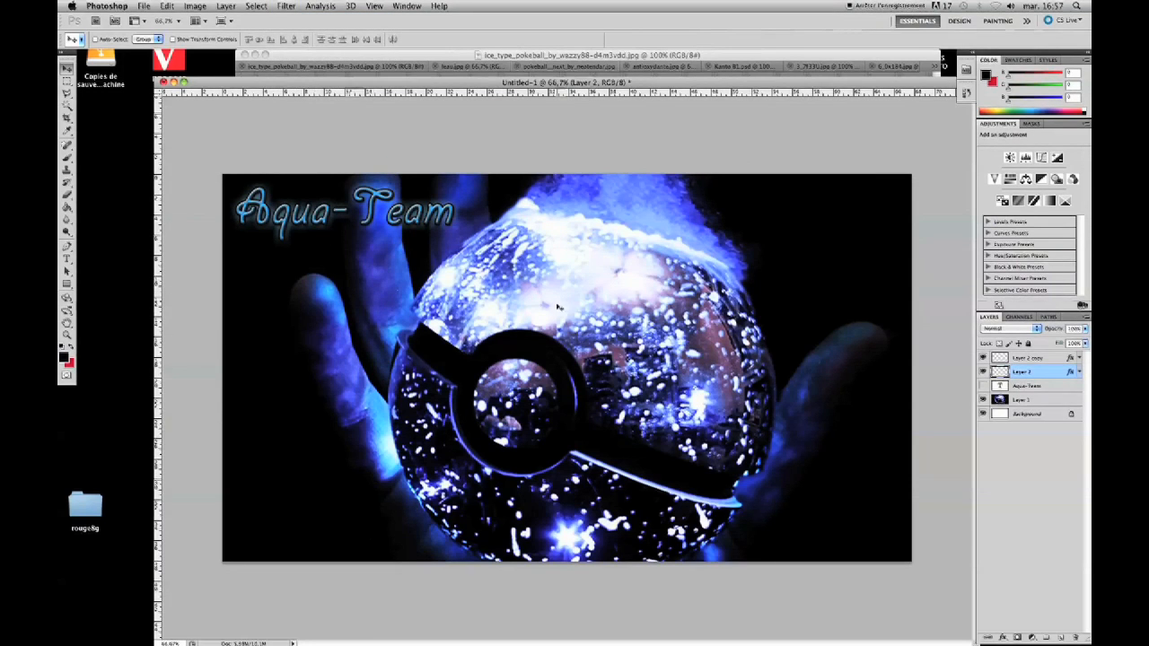
left_click(984, 372)
left_click(984, 371)
- Go through the open images to the water splash in antioxydante.jpg and show its white Background layer
left_click(336, 66)
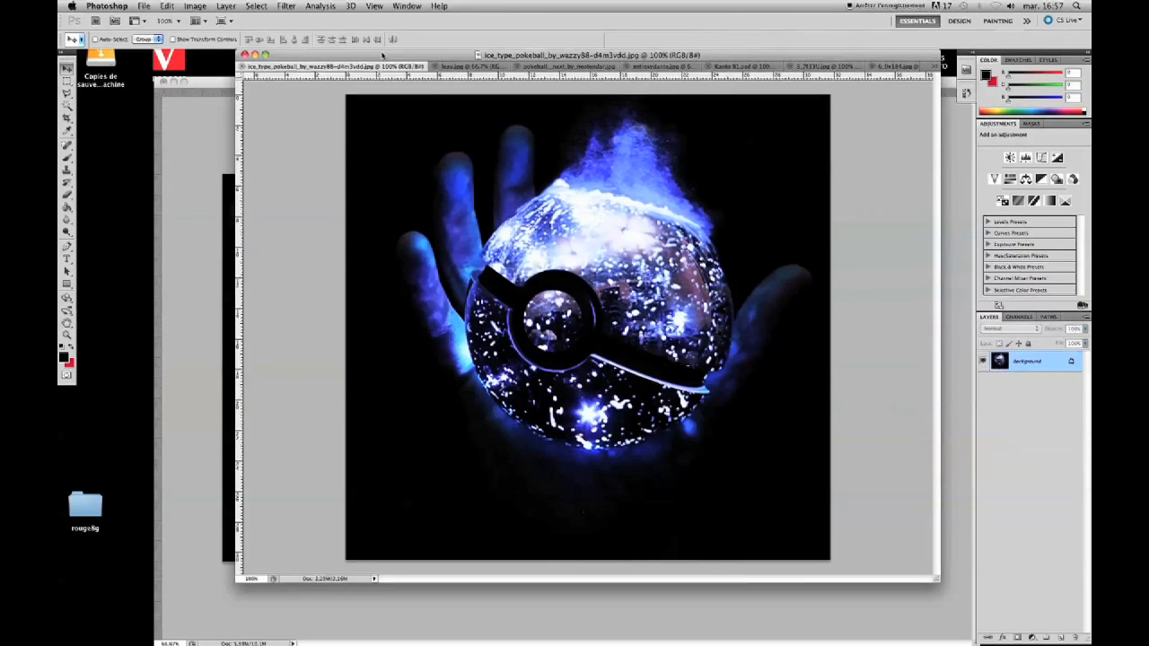
left_click(449, 66)
left_click(527, 66)
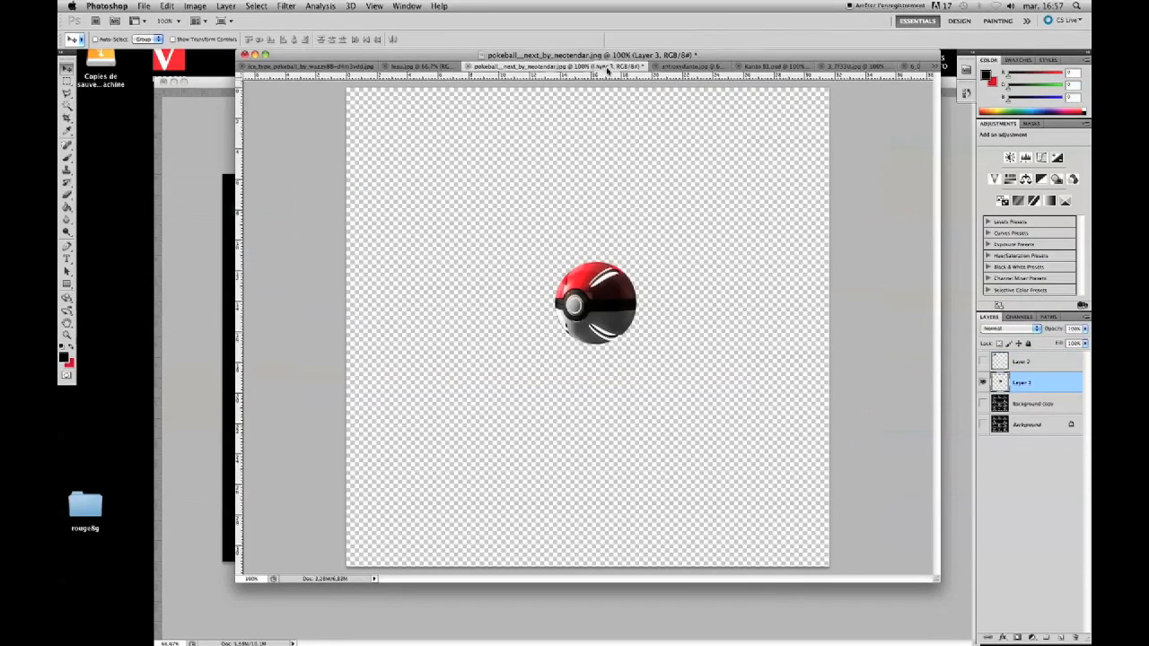
left_click(669, 68)
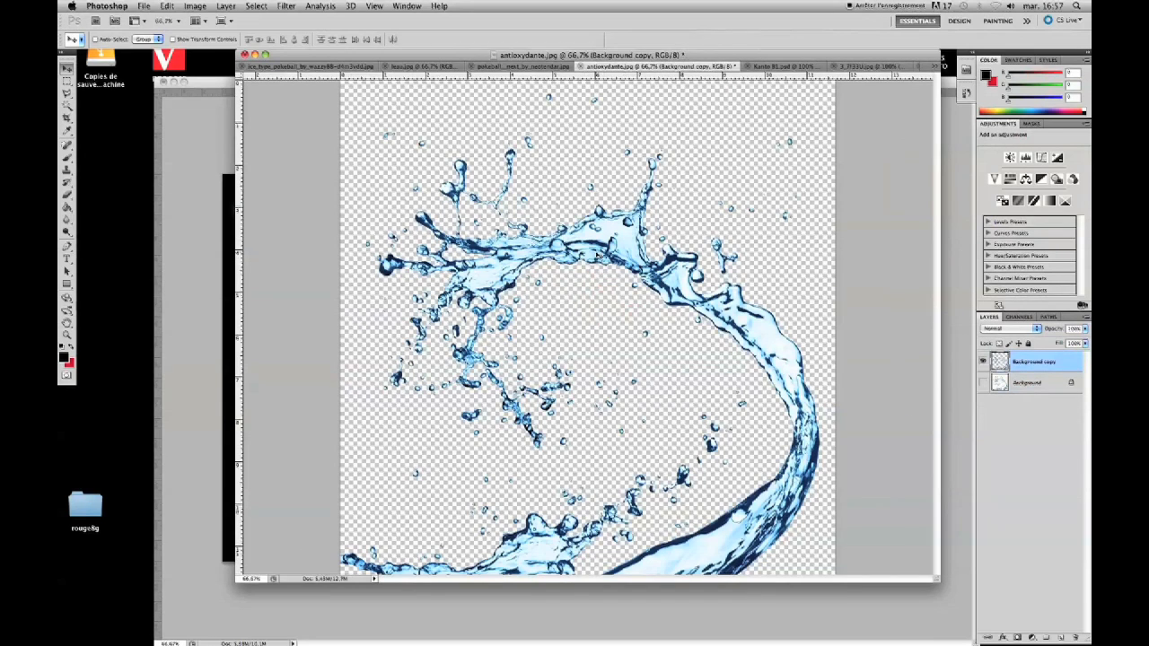
left_click(983, 383)
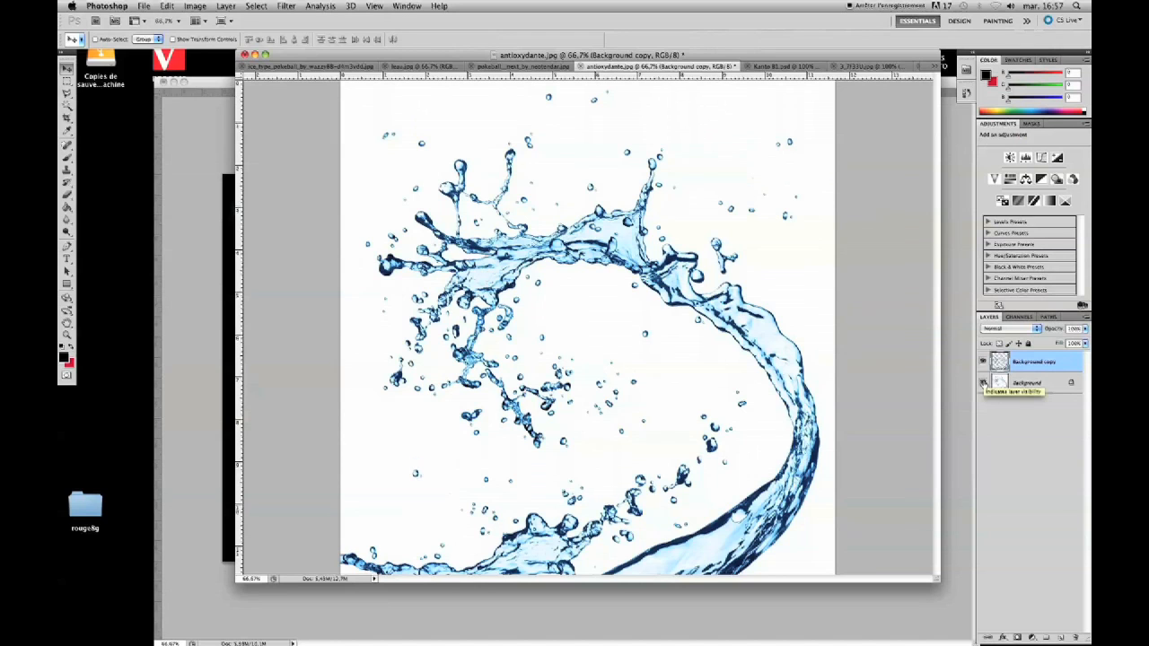
- Try selecting the white area around the water splash with the Magic Wand, and clear the selection
left_click(66, 106)
left_click(384, 193)
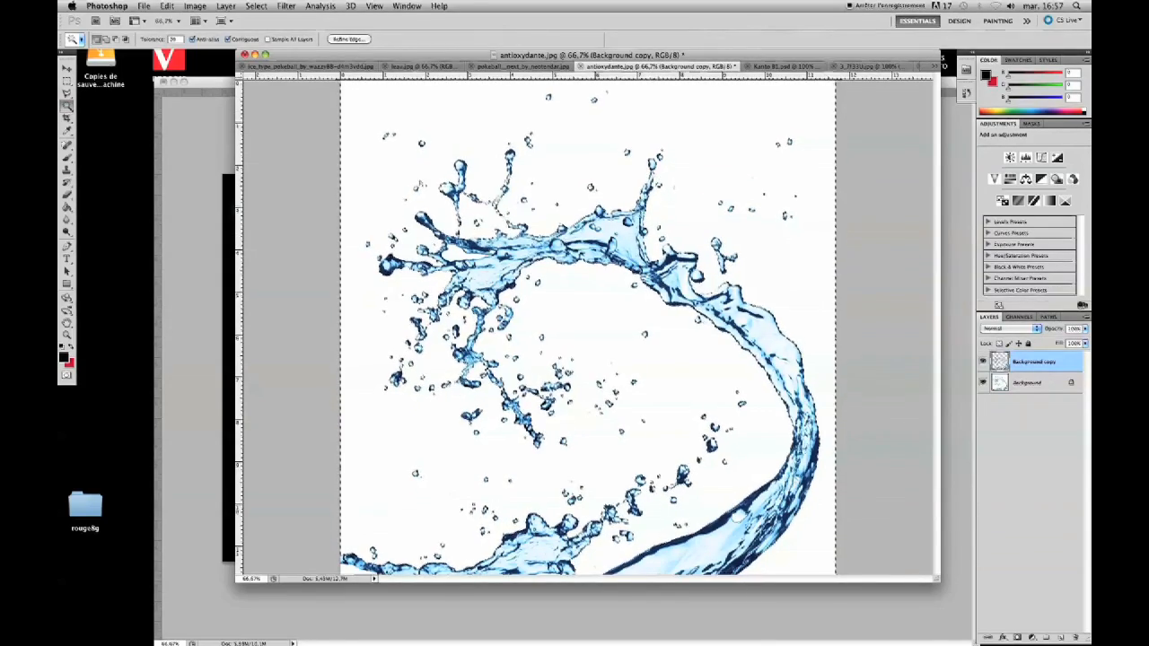
left_click(66, 81)
key("super+d")
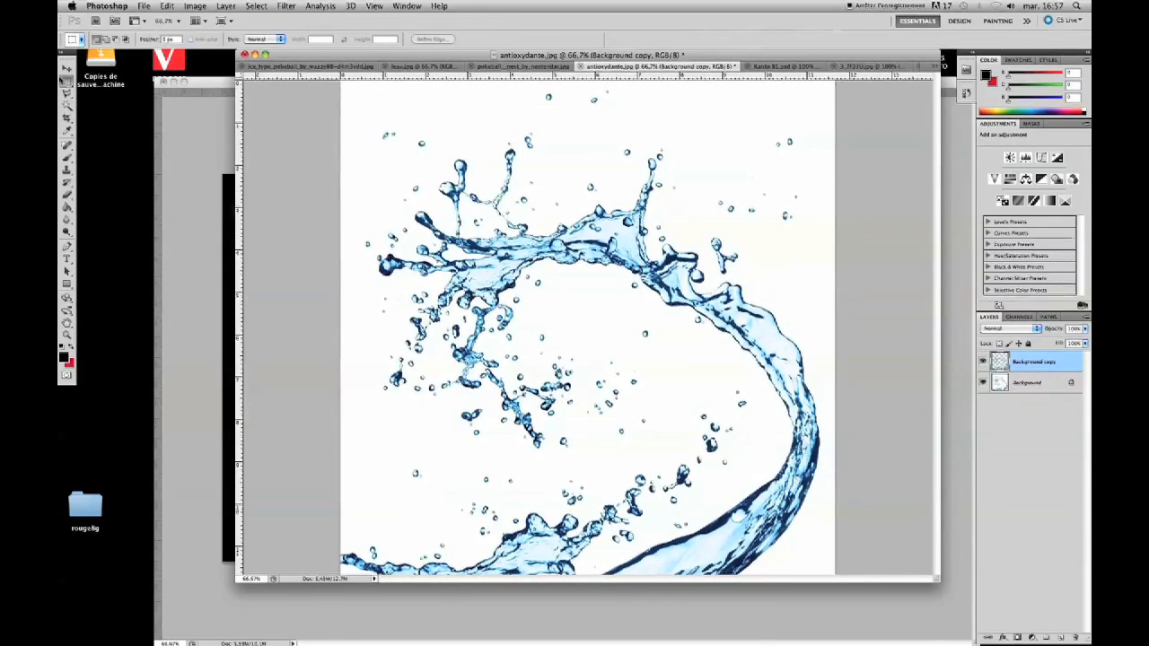
- Copy the cut-out water splash from antioxydante.jpg into the Untitled-1 image and position it over the image's upper-left area
left_click(66, 69)
left_click_drag(582, 237, 206, 185)
left_click_drag(292, 262, 457, 193)
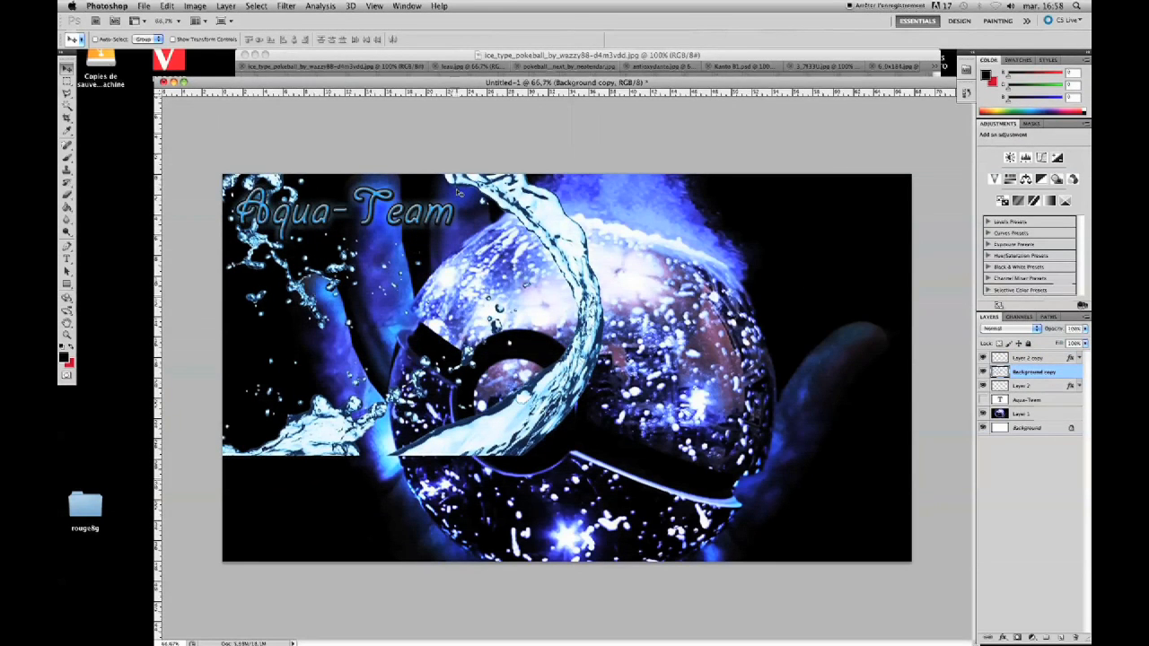
- Free Transform the splash: shrink it, mirror it horizontally and place it around the Aqua-Team title
key("super+t")
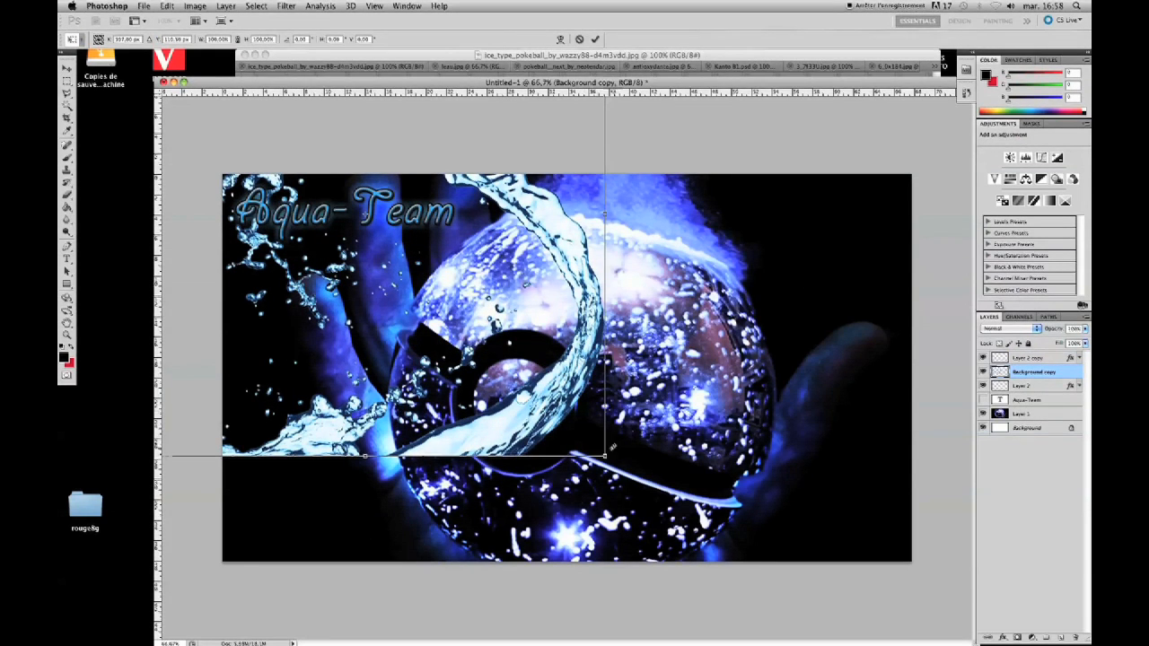
left_click_drag(604, 456, 578, 339)
left_click_drag(473, 288, 492, 322)
left_click_drag(228, 247, 905, 280)
left_click_drag(735, 271, 390, 230)
left_click_drag(561, 333, 554, 234)
left_click_drag(471, 213, 443, 243)
left_click_drag(525, 264, 512, 230)
left_click_drag(435, 210, 442, 226)
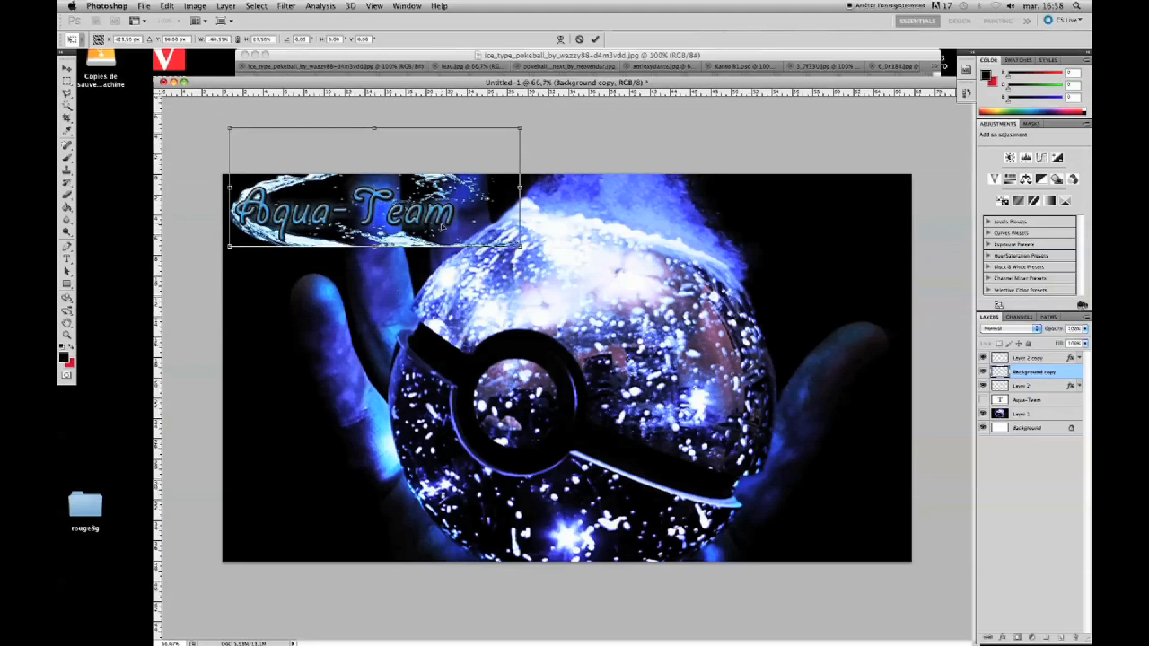
- Flatten the splash to about 60% width and 17% height, align it tightly around the title and apply the transformation
left_click_drag(520, 128, 521, 162)
key("Up")
key("Up")
key("Up")
key("Up")
key("Up")
key("Up")
key("Up")
key("Up")
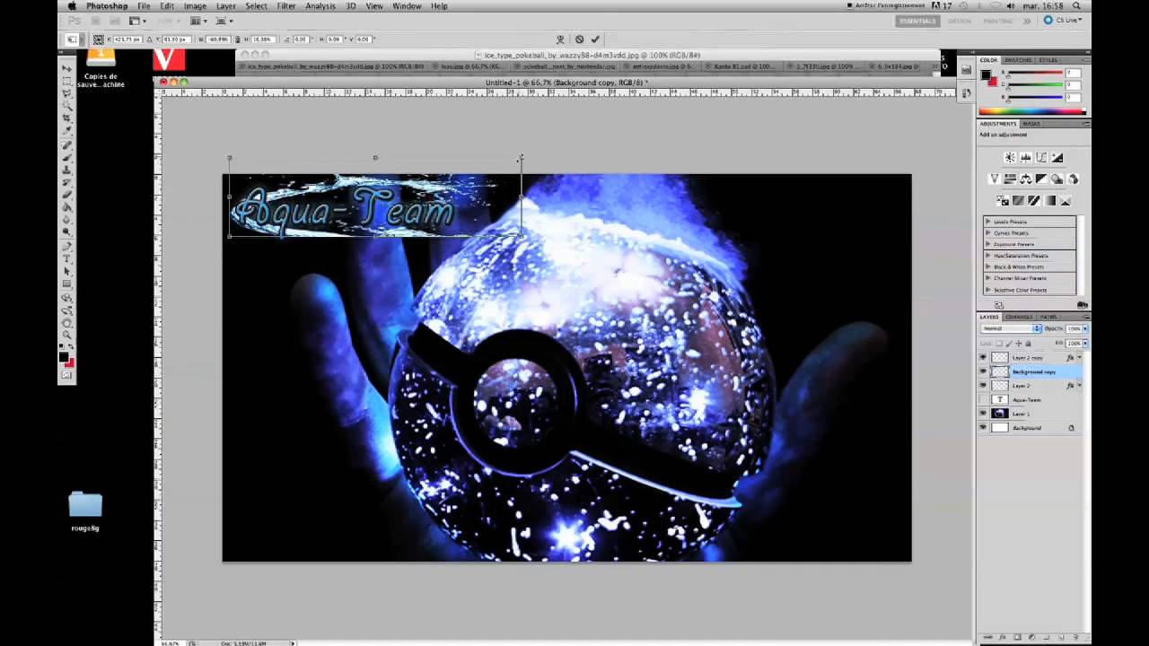
left_click_drag(521, 157, 521, 161)
left_click_drag(446, 191, 446, 184)
mouse_move(520, 154)
left_mouse_down()
mouse_move(520, 173)
mouse_move(516, 152)
left_mouse_up()
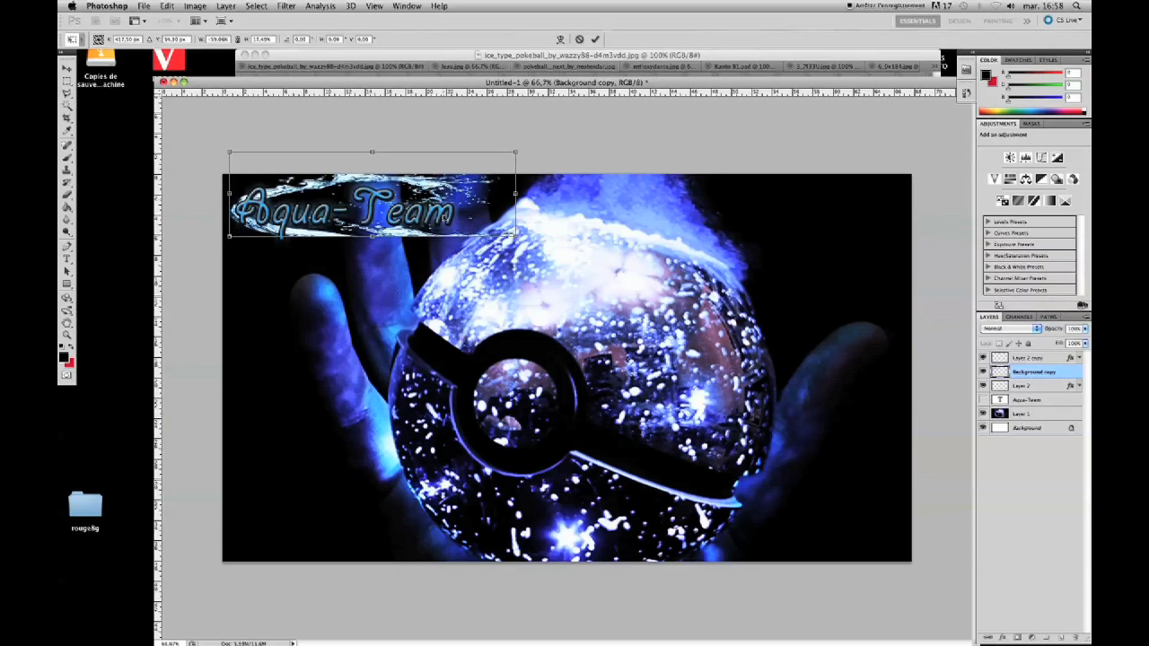
left_click_drag(445, 218, 444, 217)
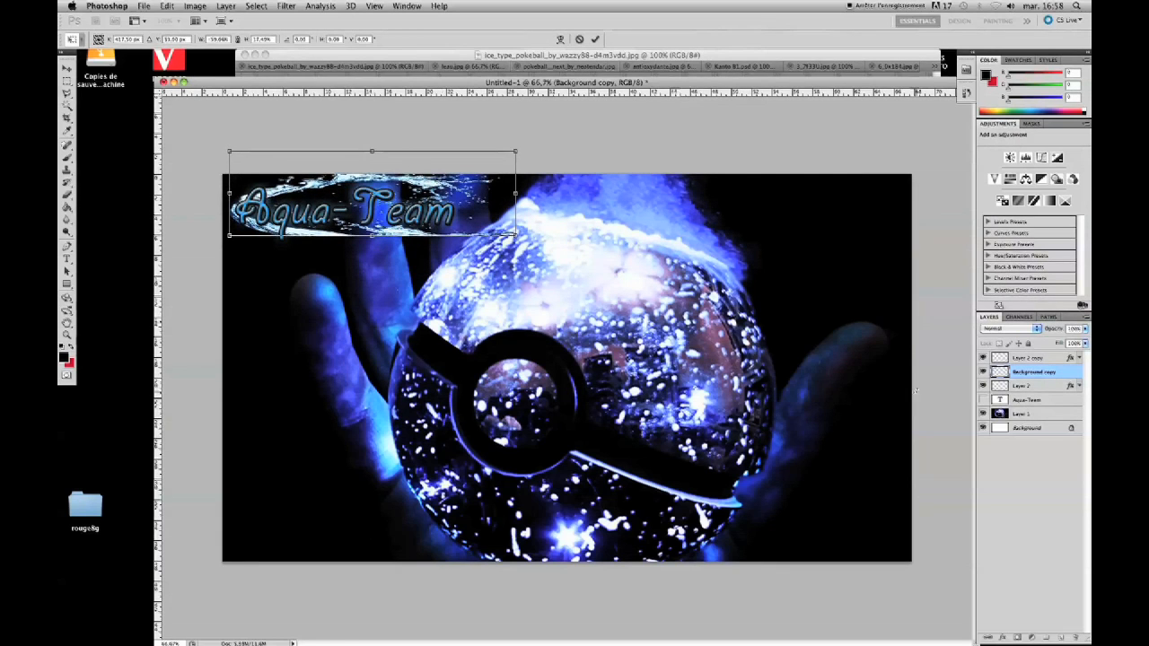
key("Return")
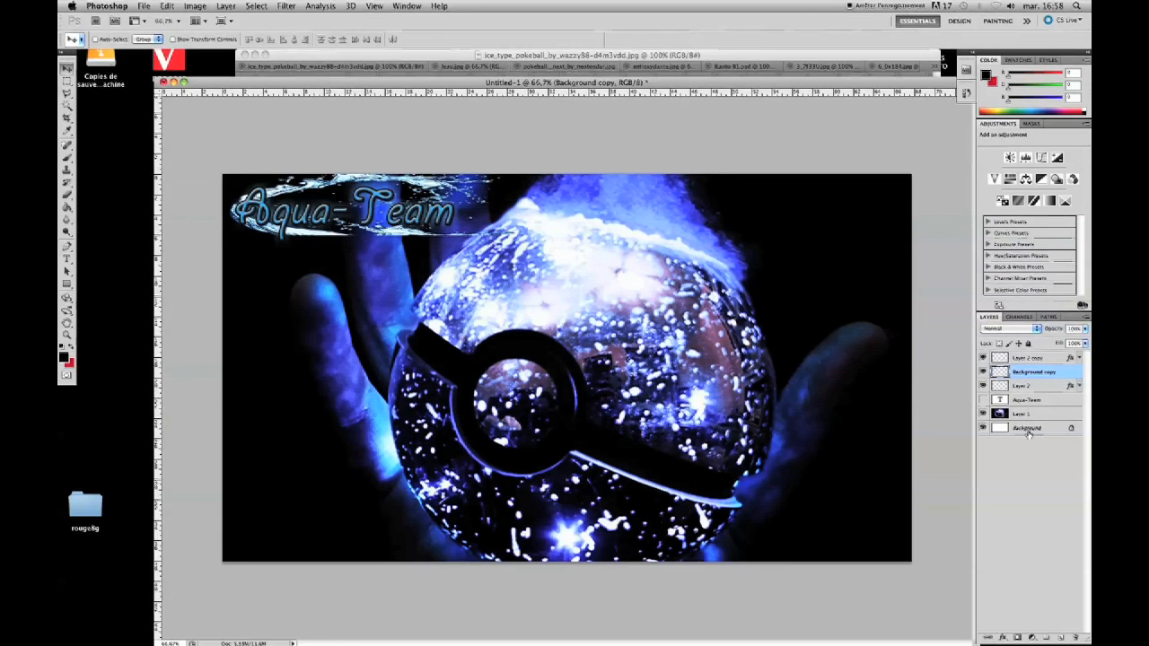
- Move the splash layer above the title layers and reduce its height to about 91% so it still frames the title
left_click_drag(1028, 372, 1028, 357)
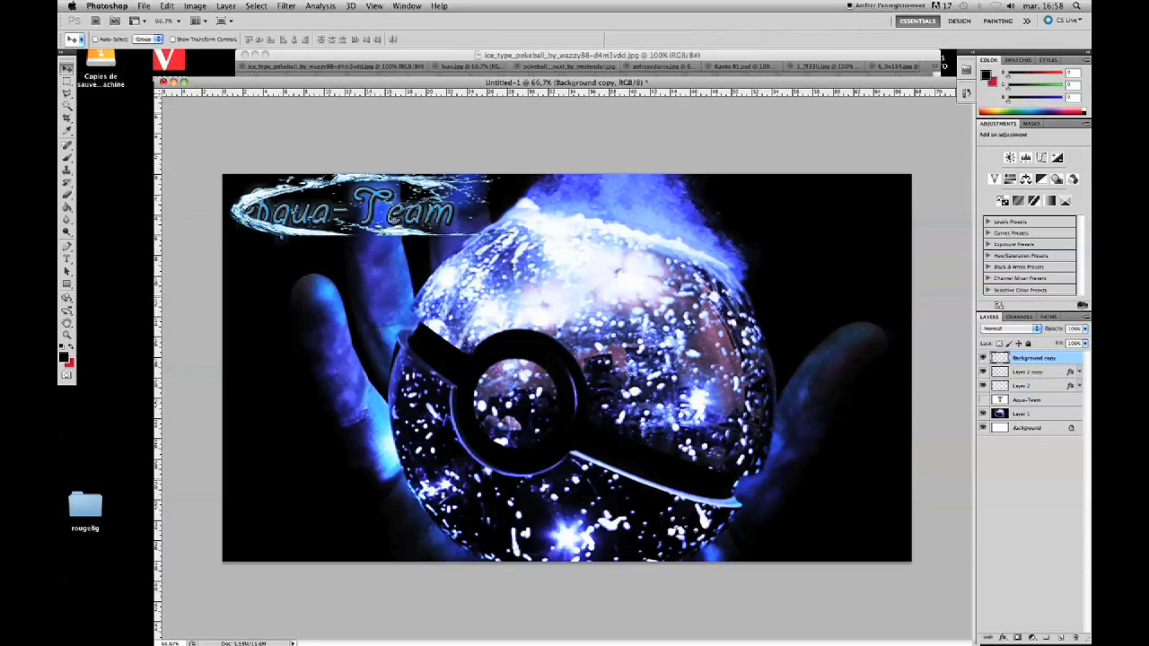
left_click_drag(392, 218, 393, 224)
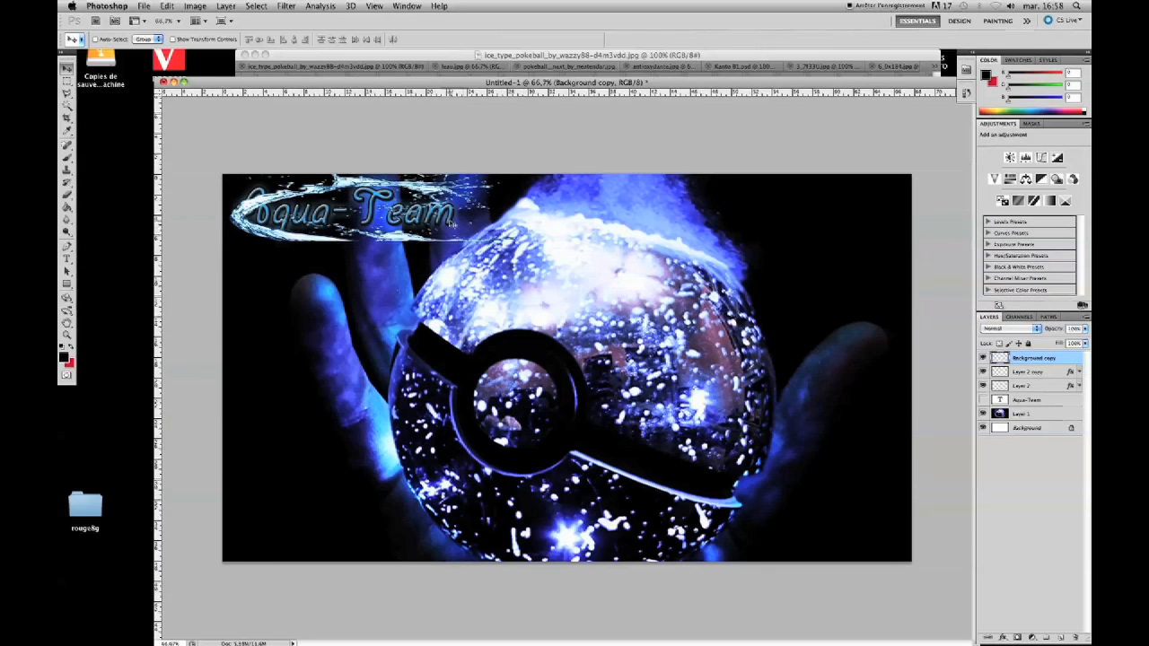
key("super+t")
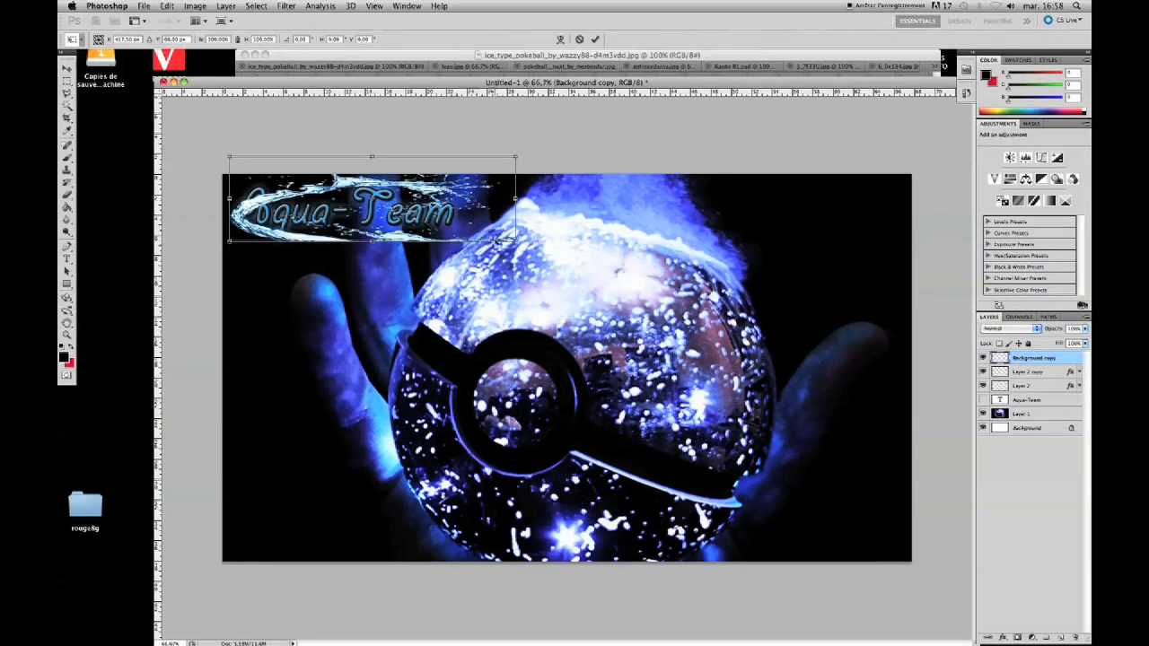
left_click_drag(513, 240, 513, 234)
left_click_drag(419, 216, 418, 219)
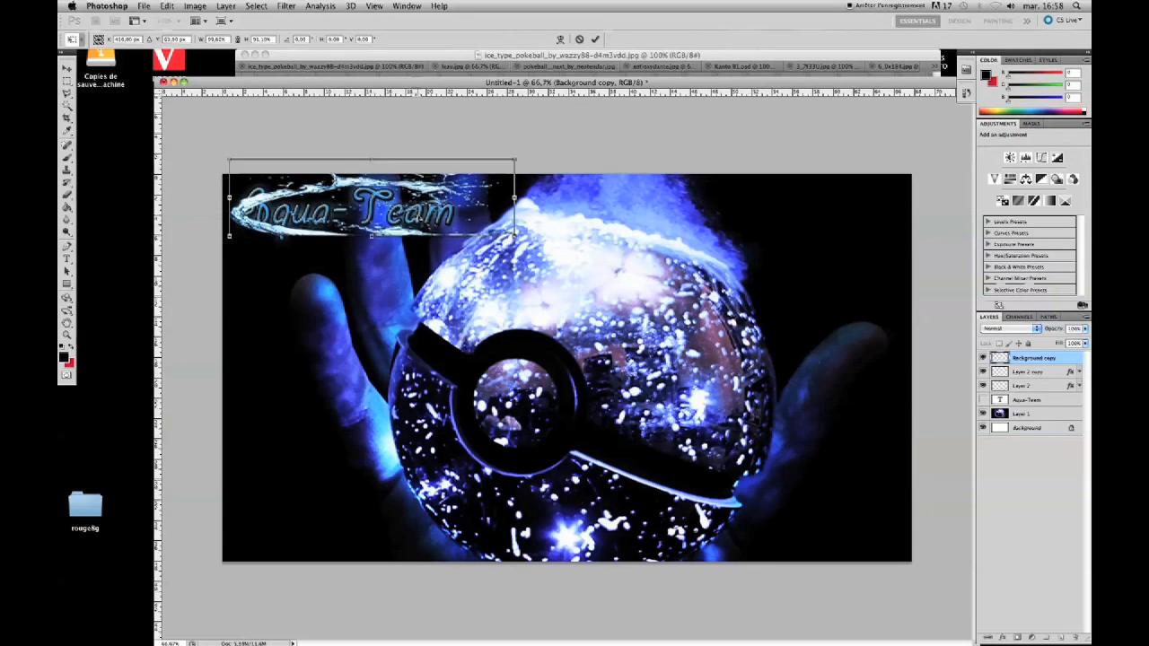
key("Return")
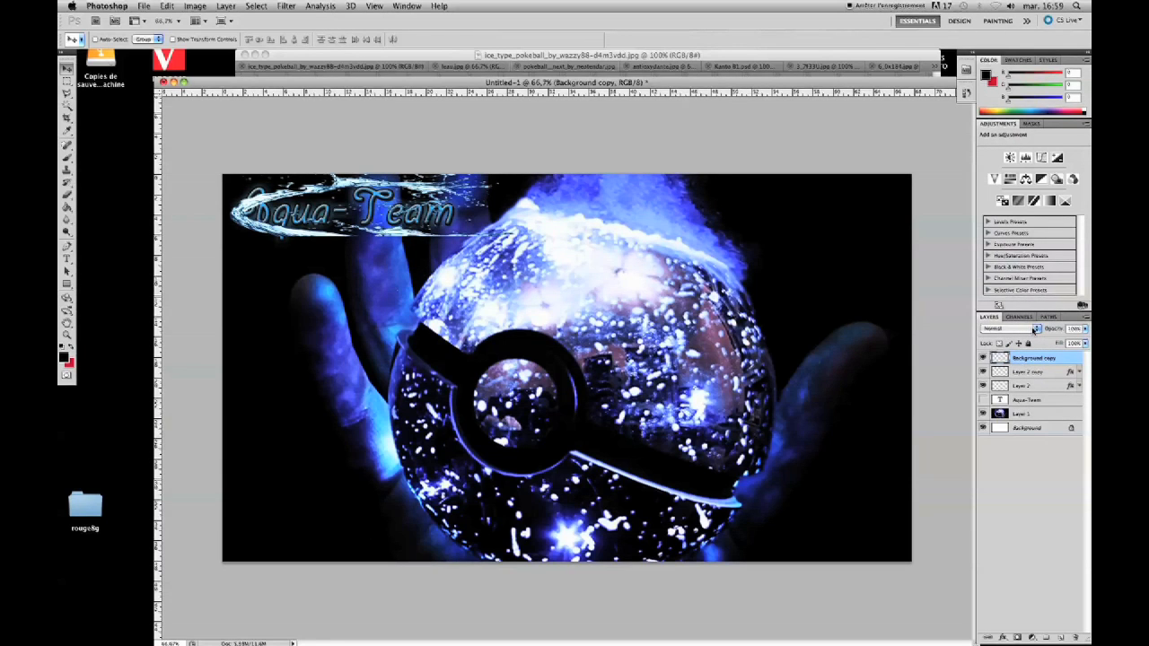
- Set the splash layer's blend mode to Color and duplicate the layer
left_click(1036, 331)
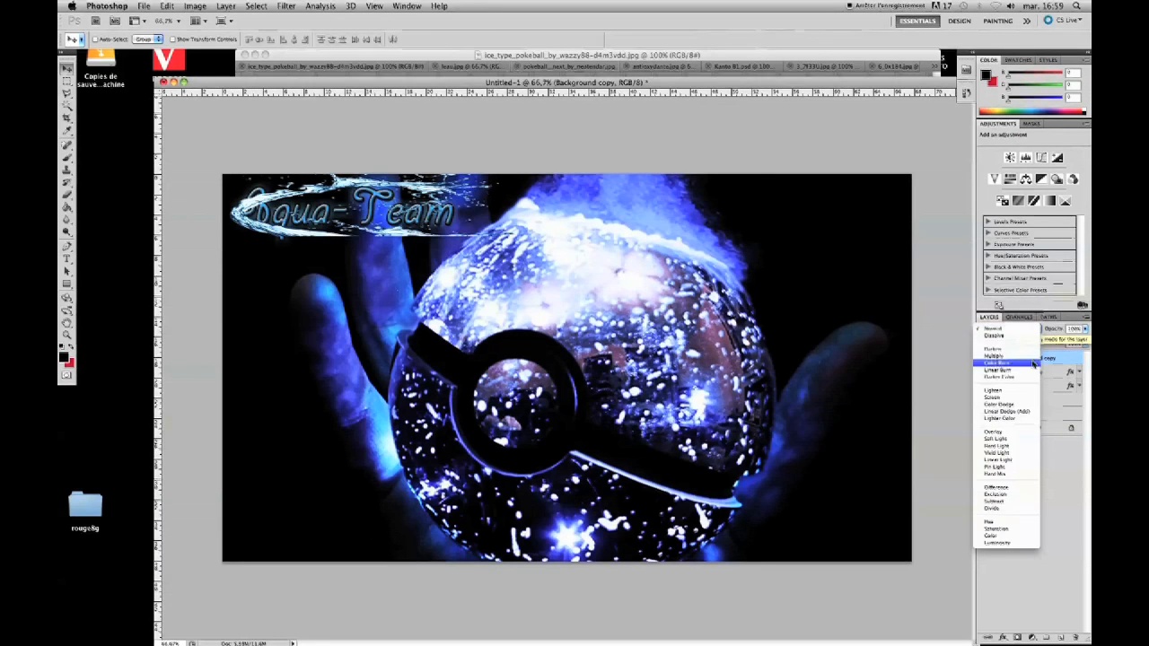
left_click(1012, 536)
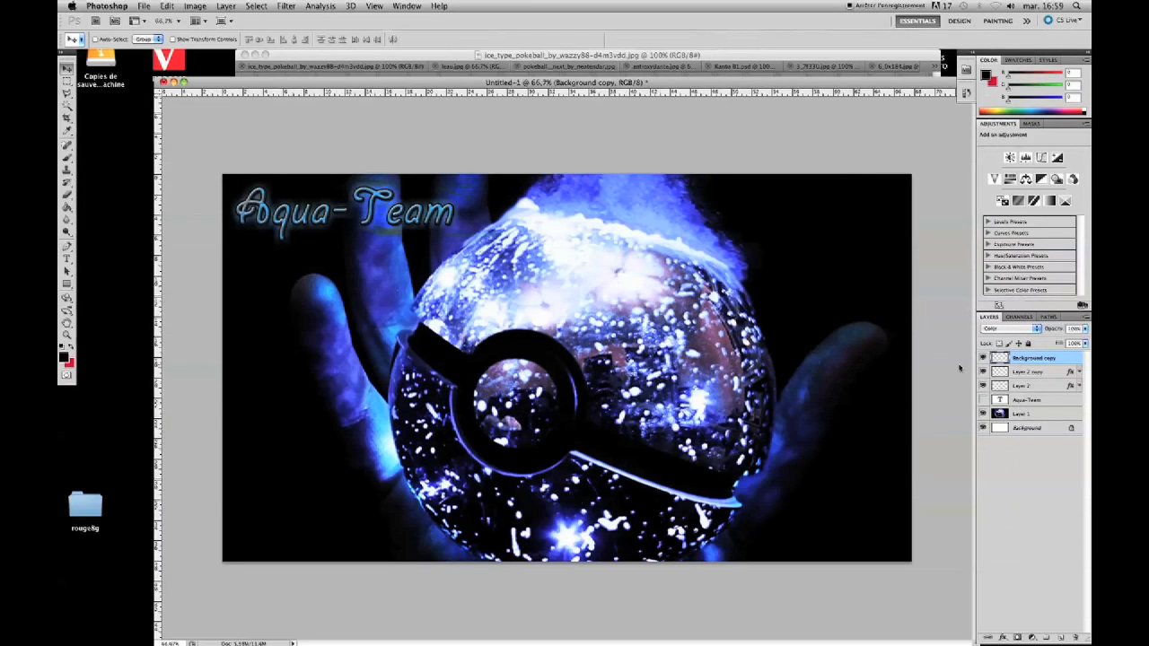
left_click_drag(1003, 359, 1062, 637)
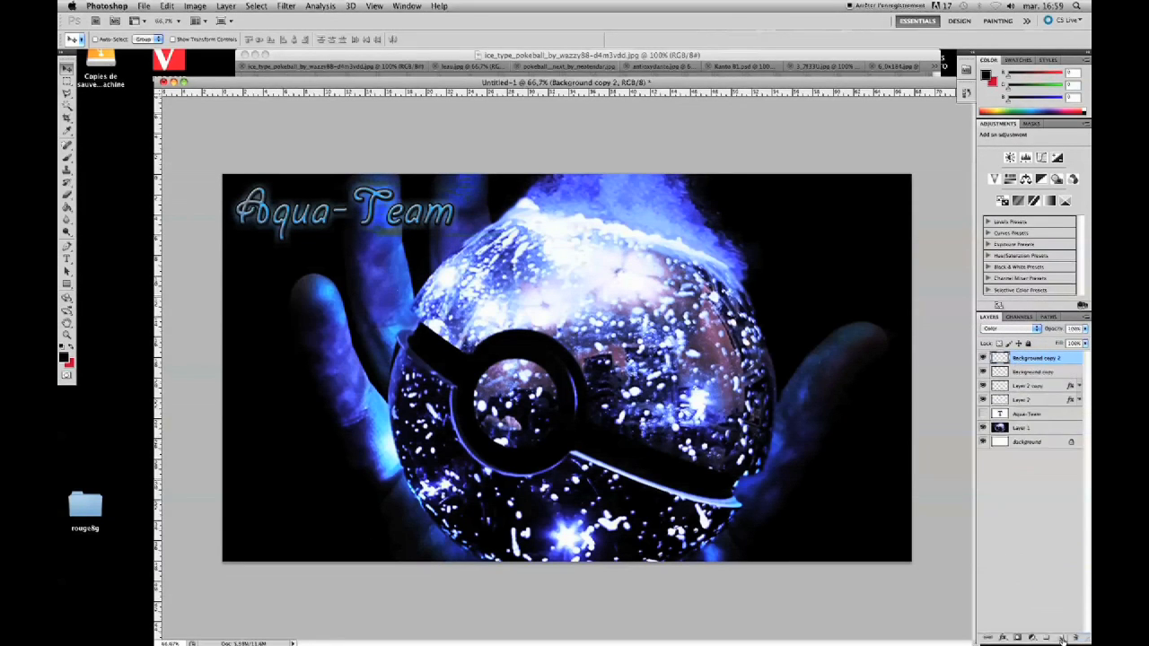
- Set the duplicate splash layer's blend mode to Exclusion and place the original splash layer above it
left_click(1000, 329)
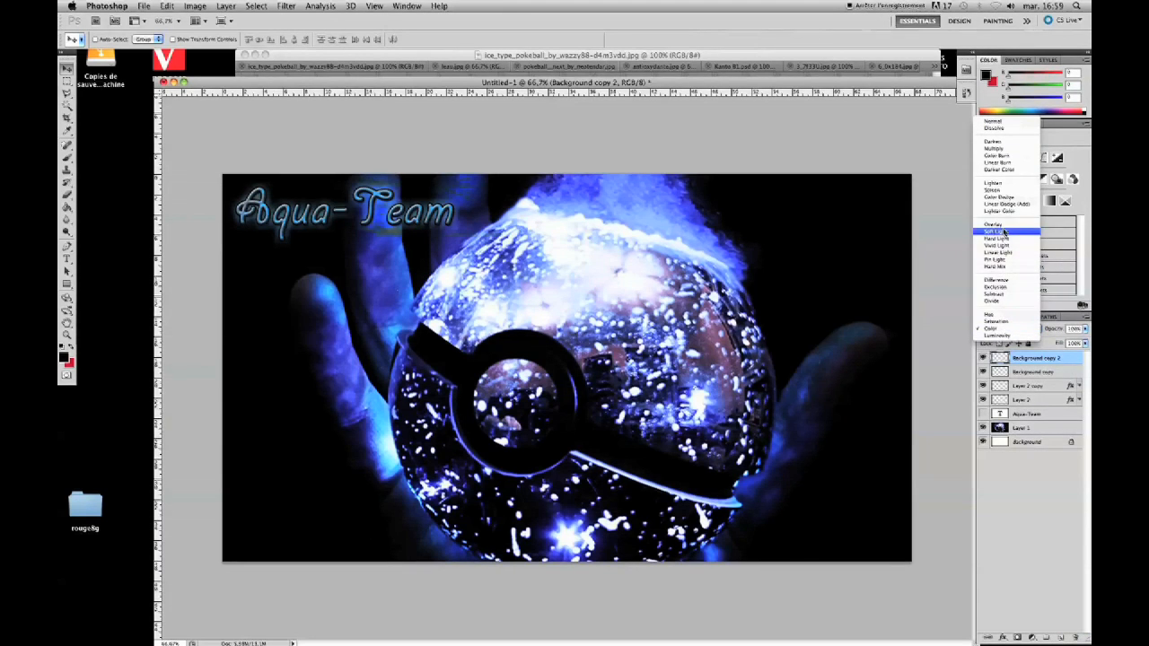
left_click(1005, 287)
left_click_drag(1010, 372, 1001, 359)
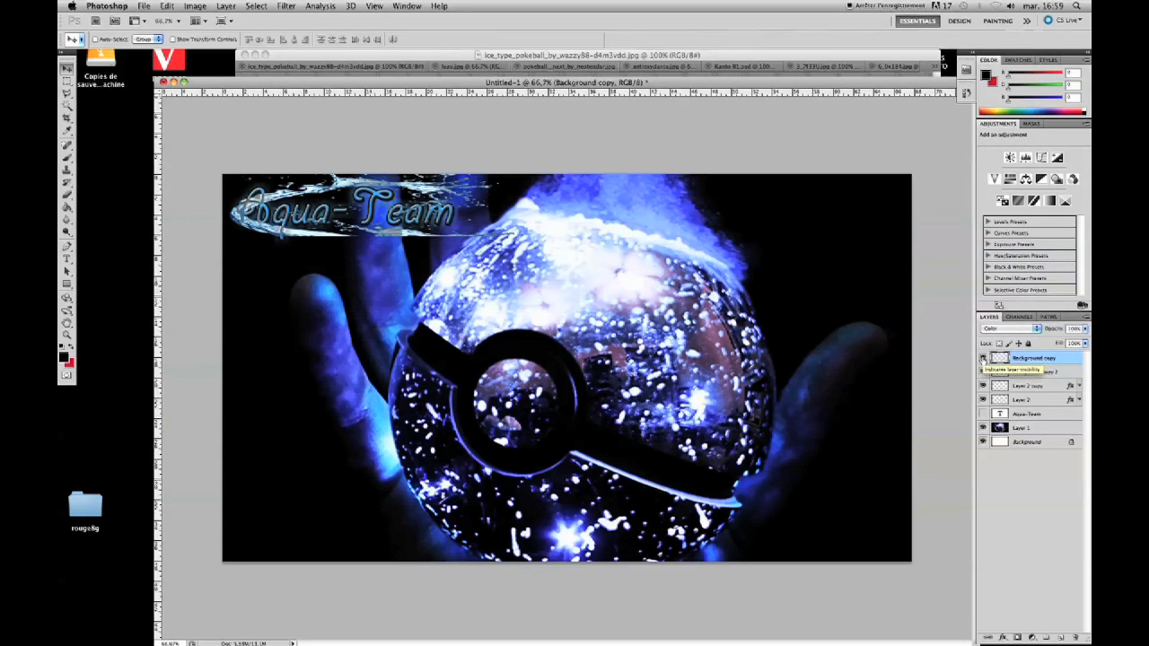
- Toggle the visibility of the two splash layers to compare their effect on the title
left_click(983, 359)
left_click(983, 359)
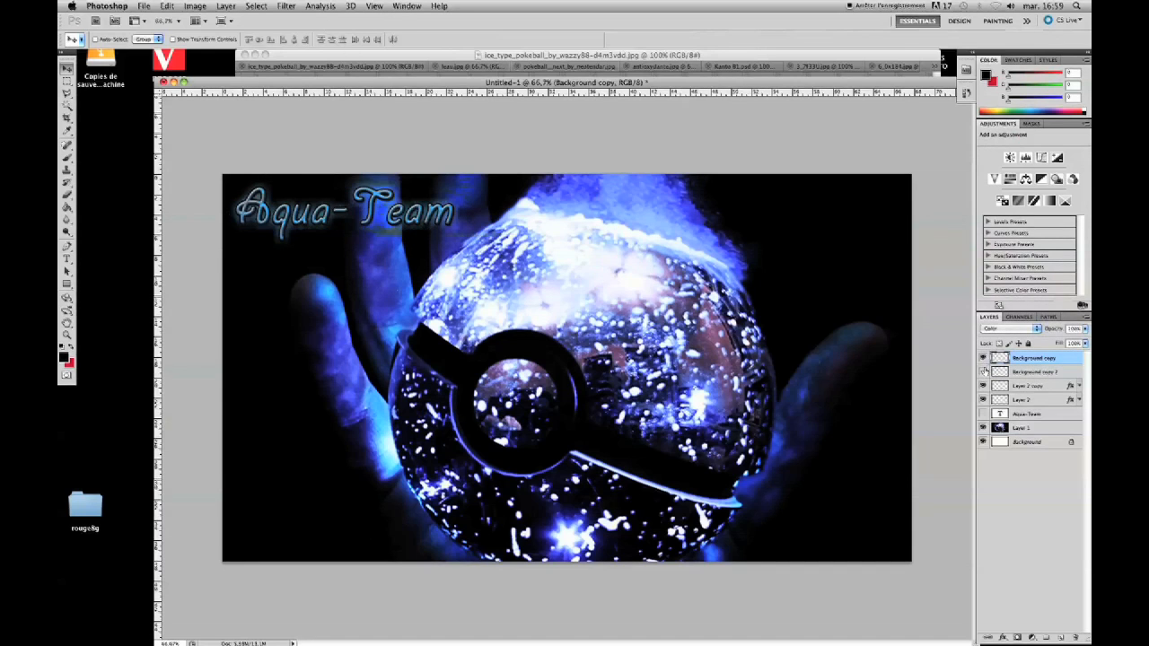
left_click(983, 371)
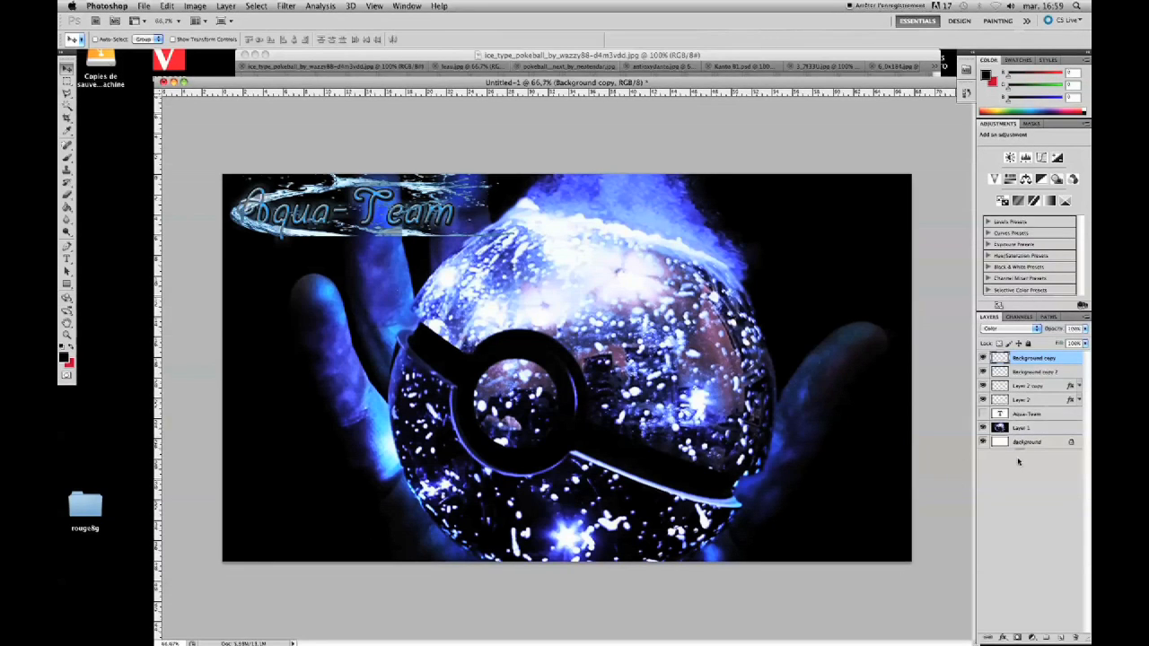
- Create a new layer group at the top of the layer stack and rename it titre
left_click(1047, 637)
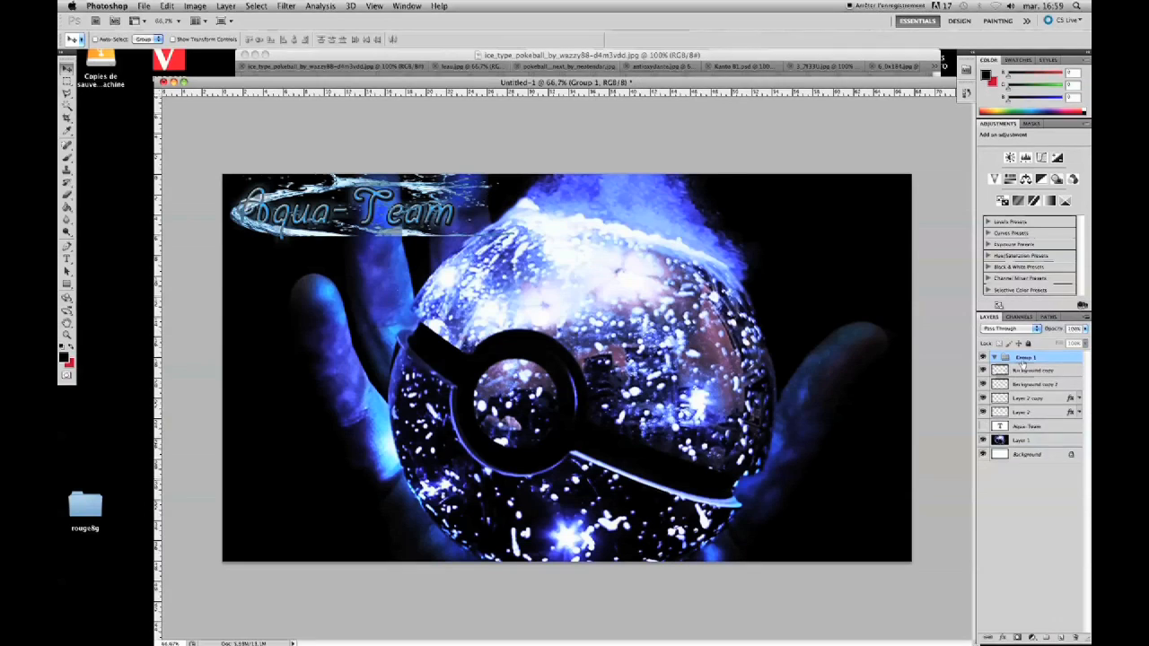
left_click(648, 318)
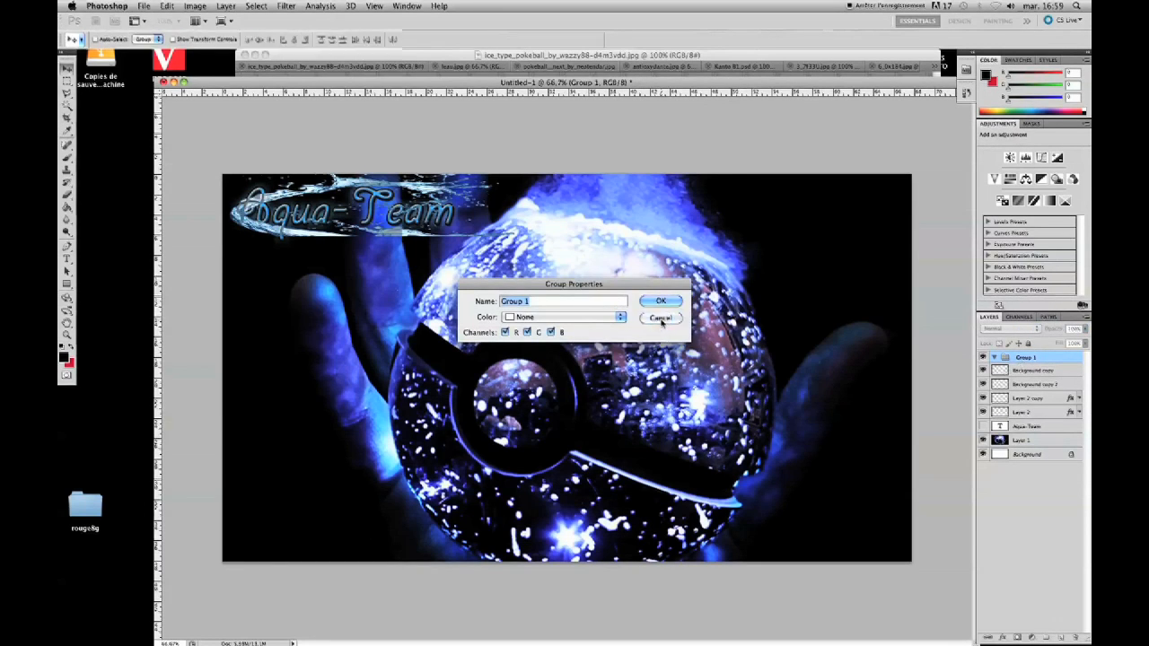
double_click(1023, 357)
key("Return")
- Put both splash layers, both title copies and the hidden Aqua-Team text layer into the titre group and collapse it
left_click(1023, 371)
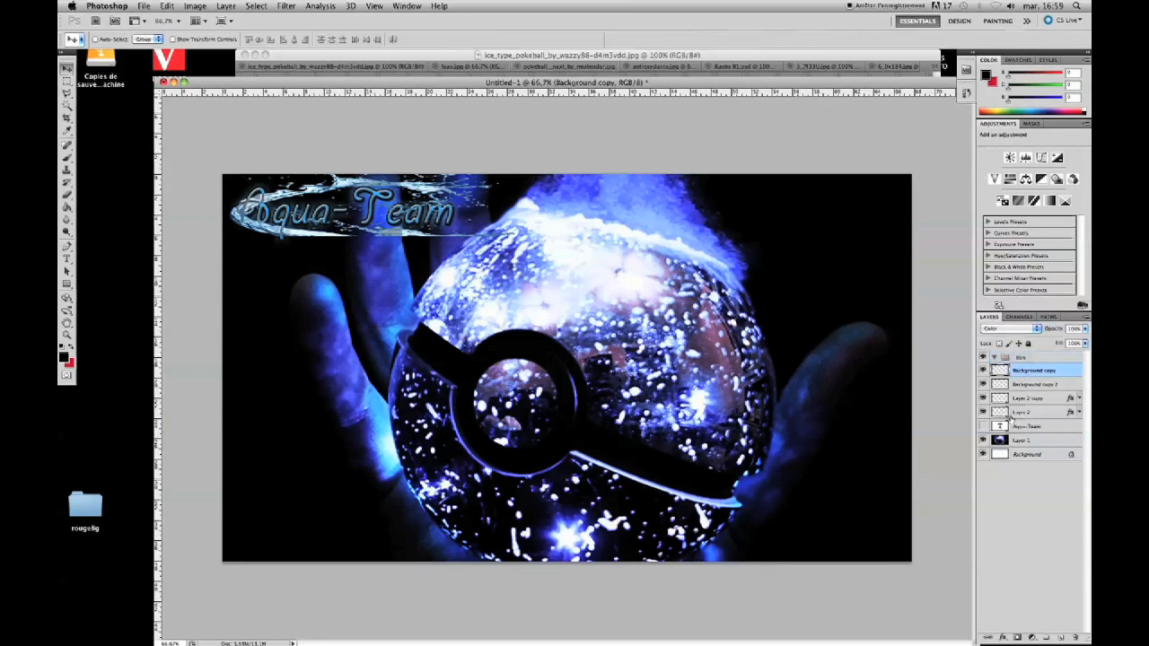
left_click(1014, 427, "shift")
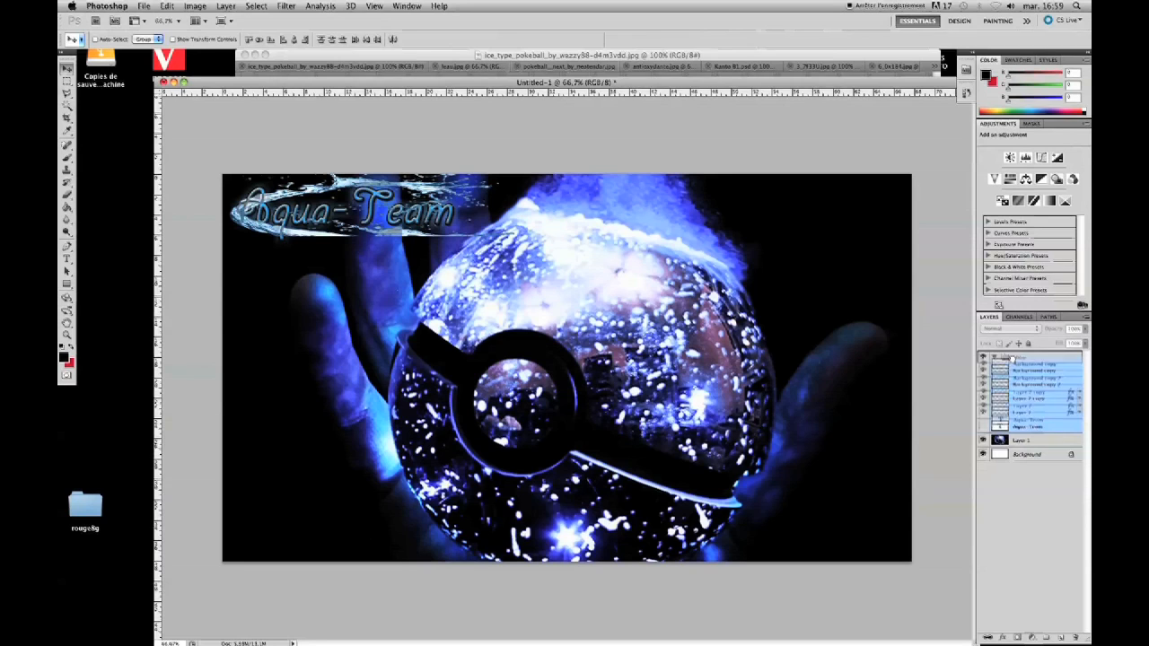
left_click(994, 358)
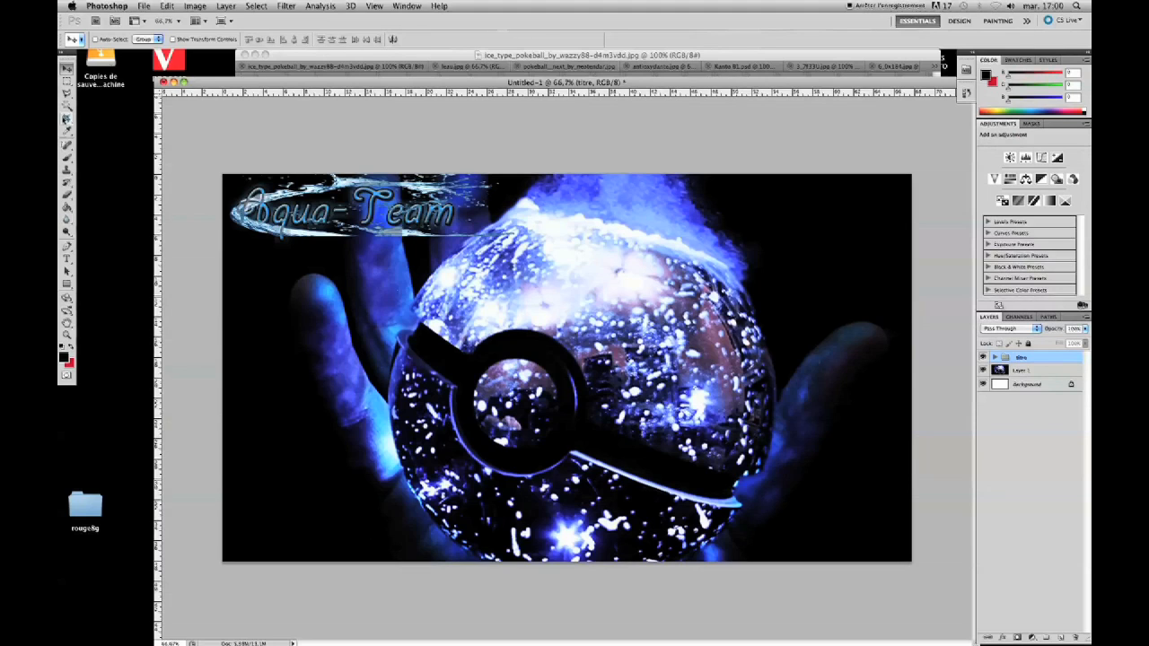
- On a new layer below the titre group, fill a large rectangular selection beneath the title with black
left_click(67, 82)
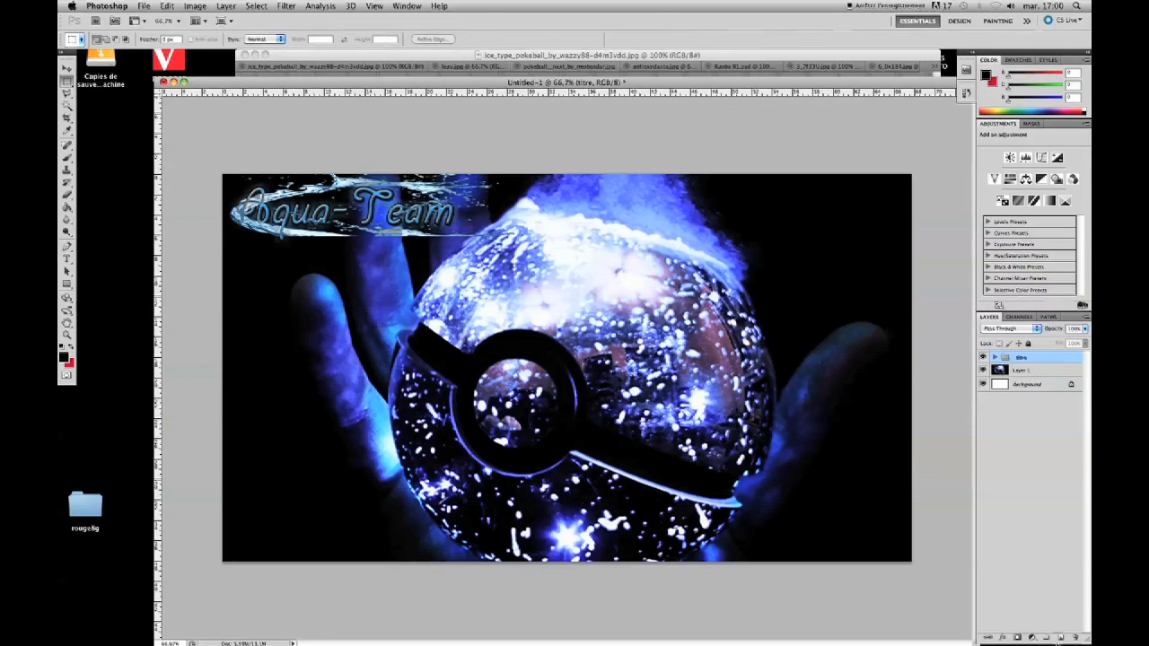
left_click(1062, 639)
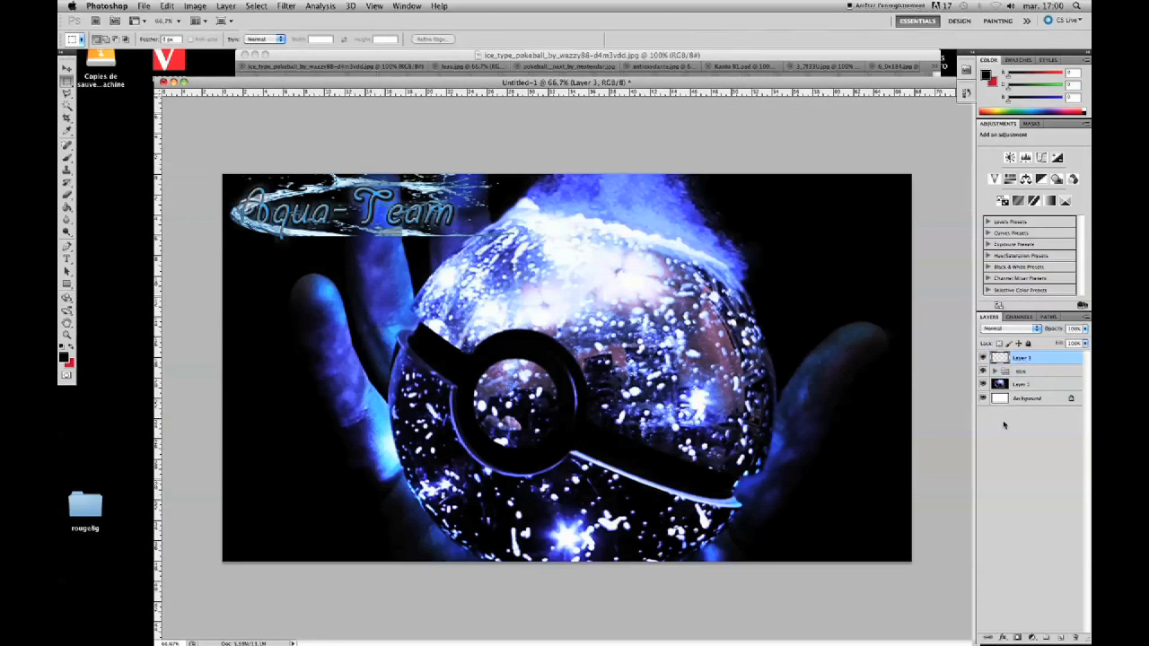
left_click_drag(1039, 359, 1027, 379)
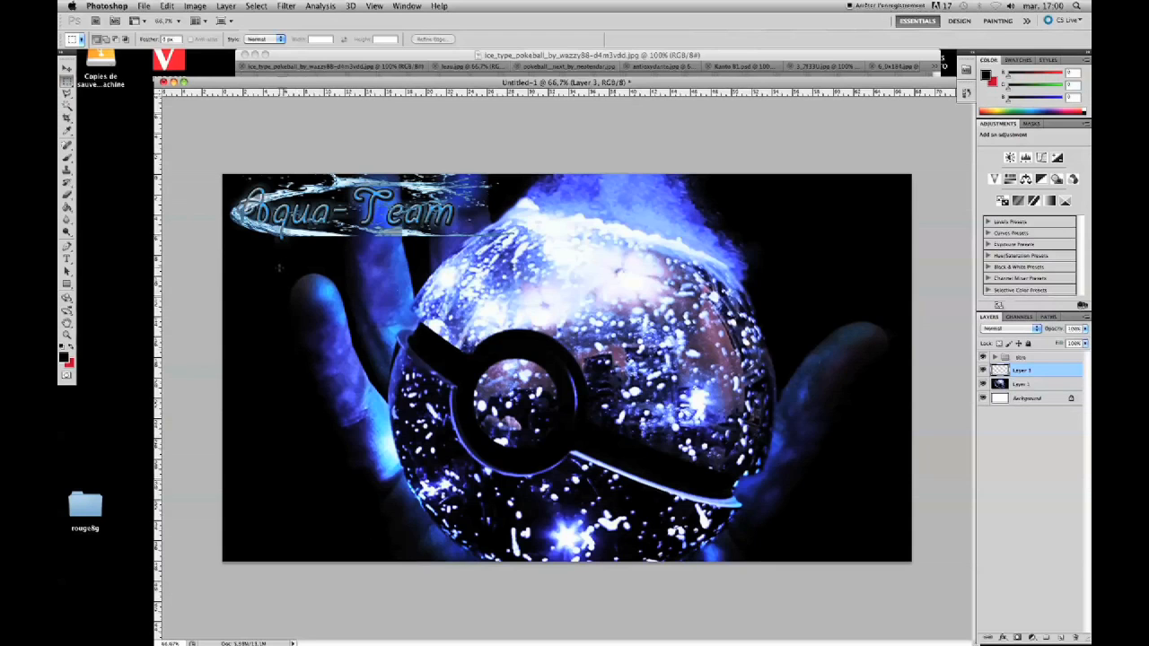
left_click_drag(617, 441, 654, 498)
left_click_drag(572, 433, 566, 427)
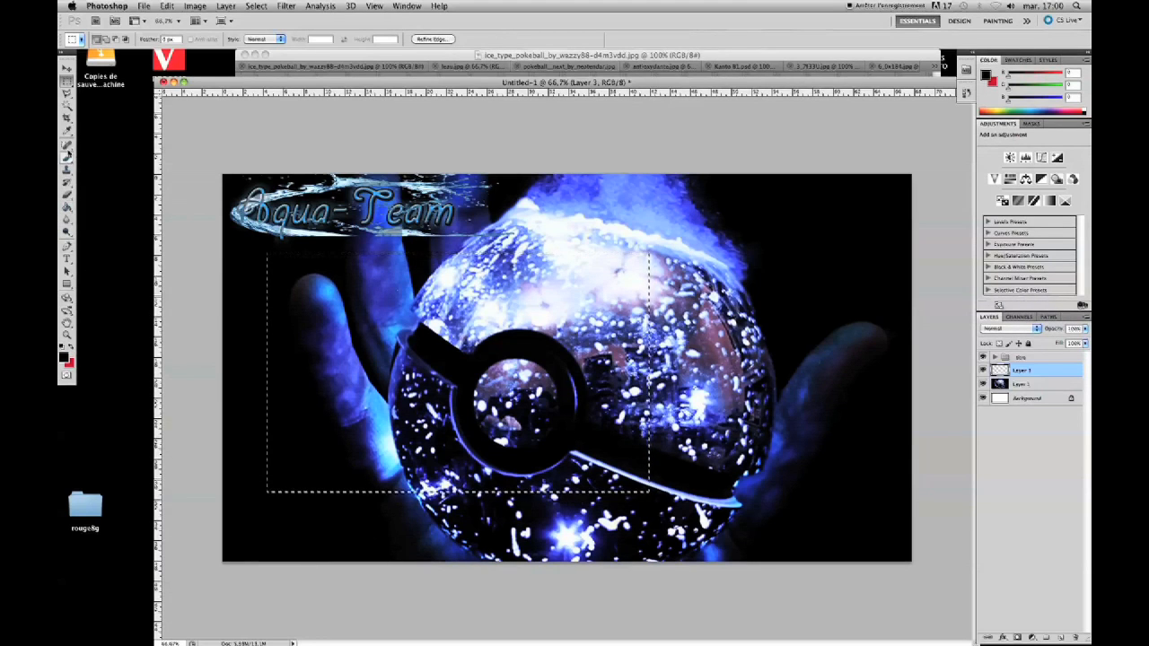
left_click(67, 207)
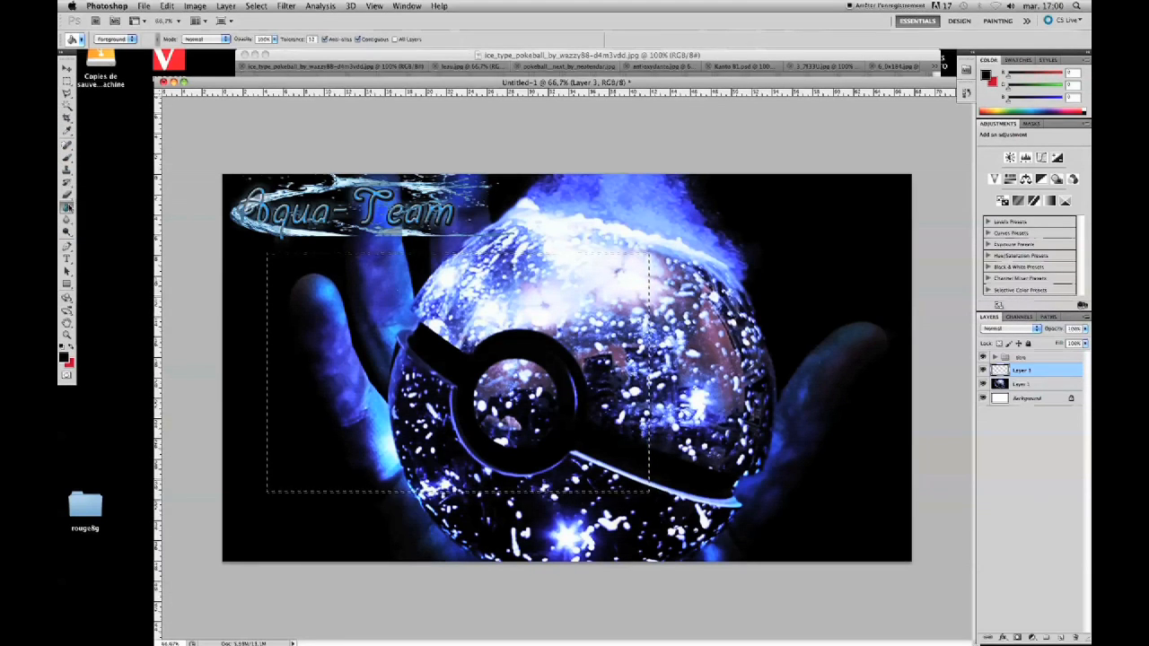
left_click(400, 351)
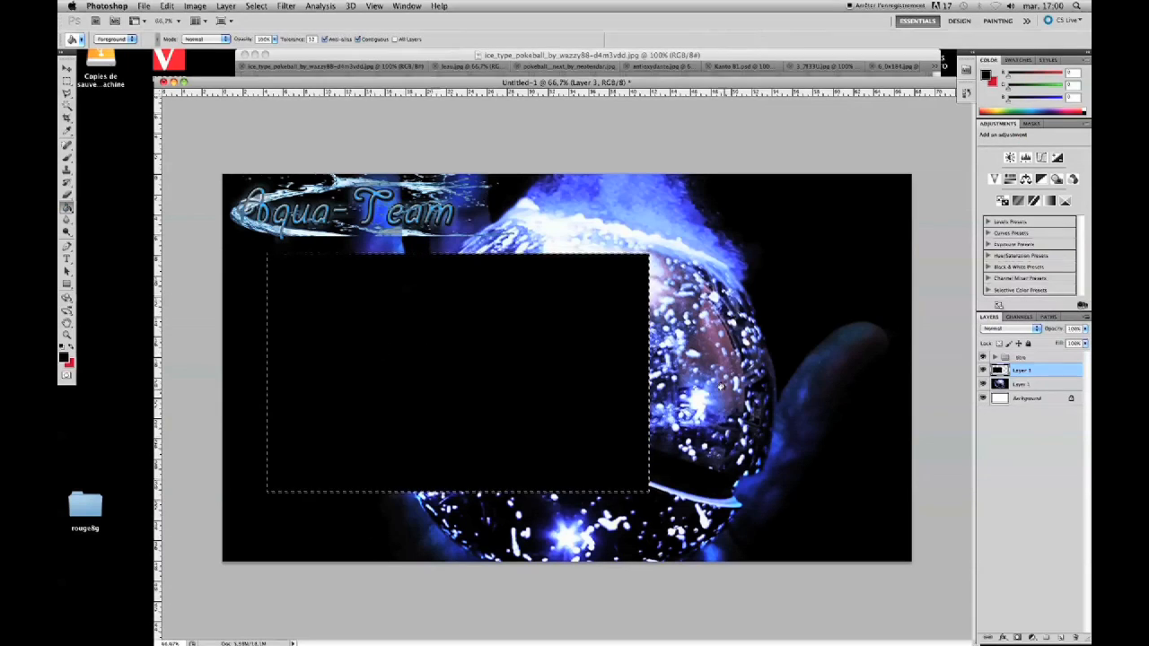
- On another new layer, fill a long, low rectangular selection along the bottom of the image with black
left_click(1061, 636)
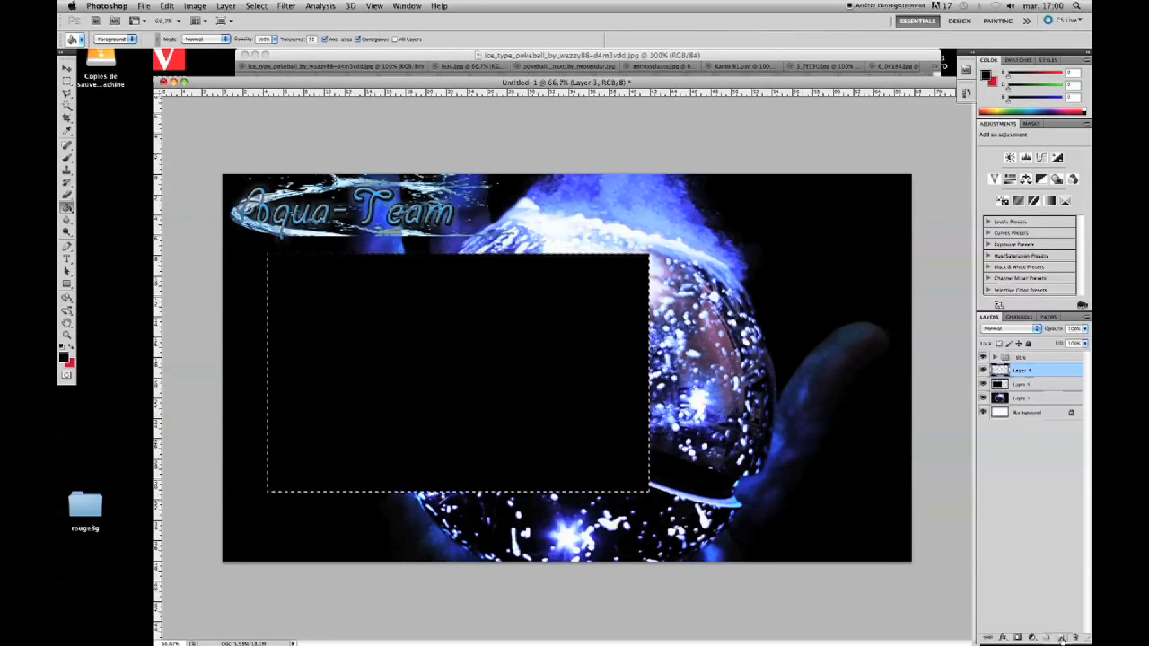
left_click(66, 81)
left_click_drag(452, 554, 668, 555)
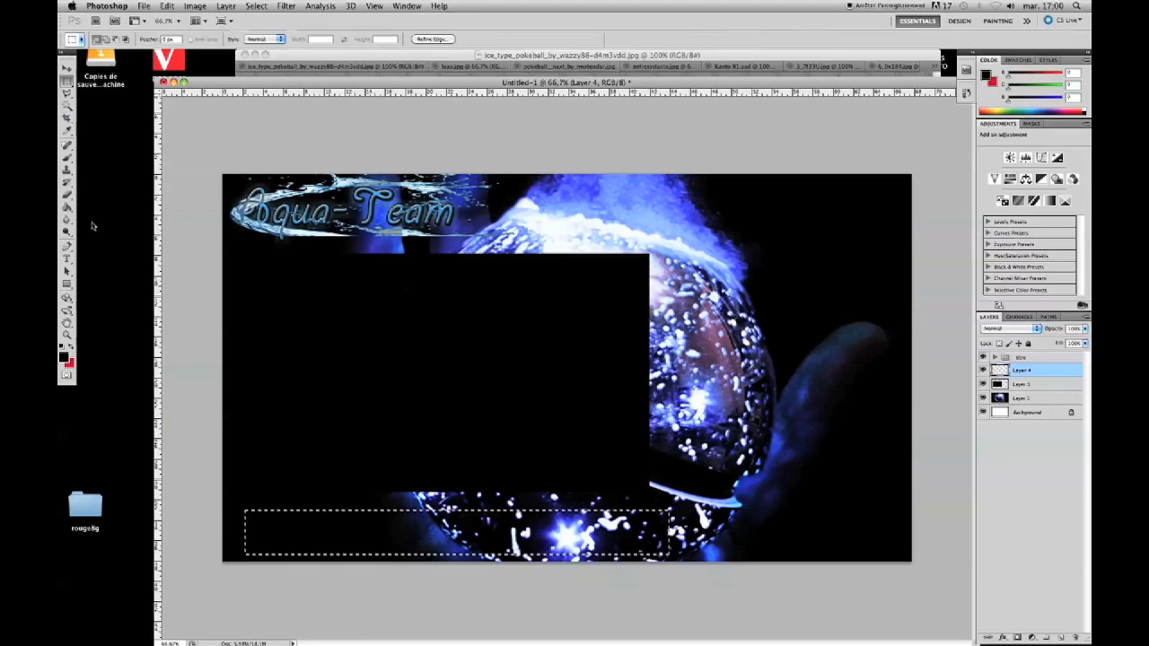
left_click(66, 206)
left_click(305, 522)
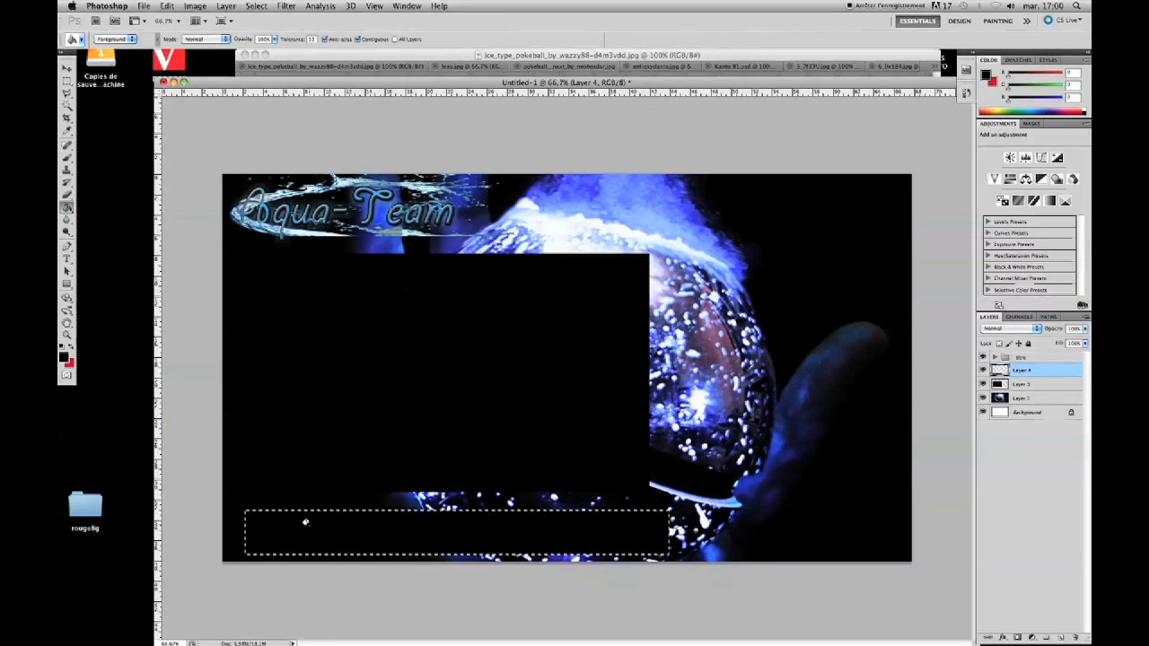
left_click(1014, 442)
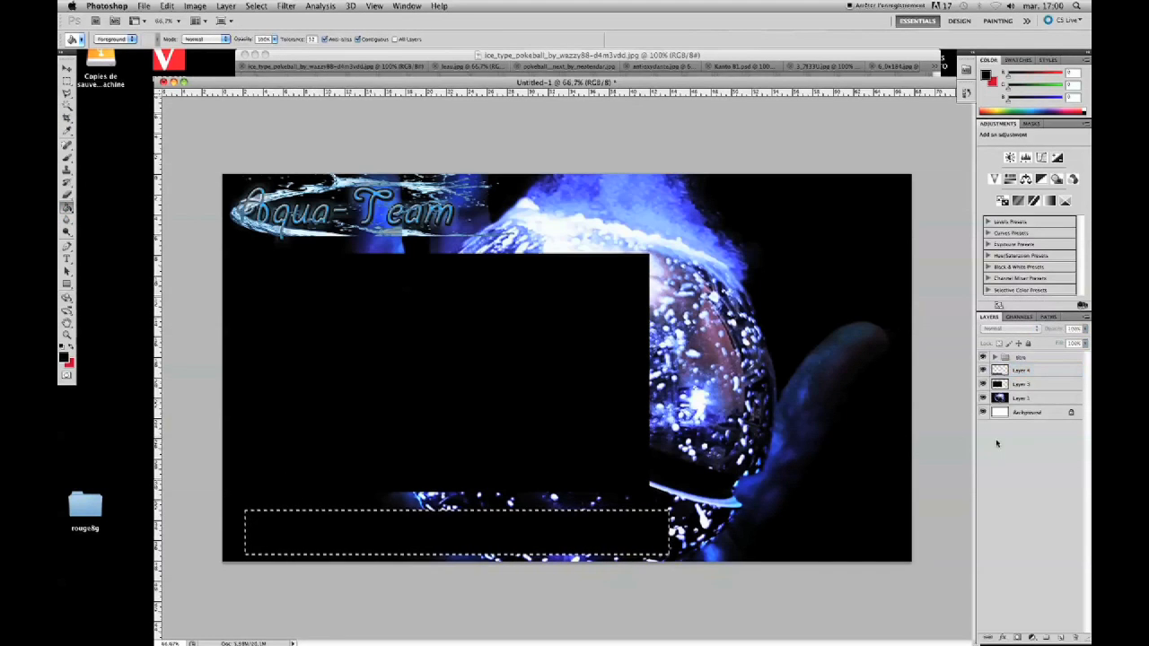
- Copy the water picture from leau.jpg into the Untitled-1 composition, flush with the upper-left corner, and place its layer below the titre group
left_click(442, 54)
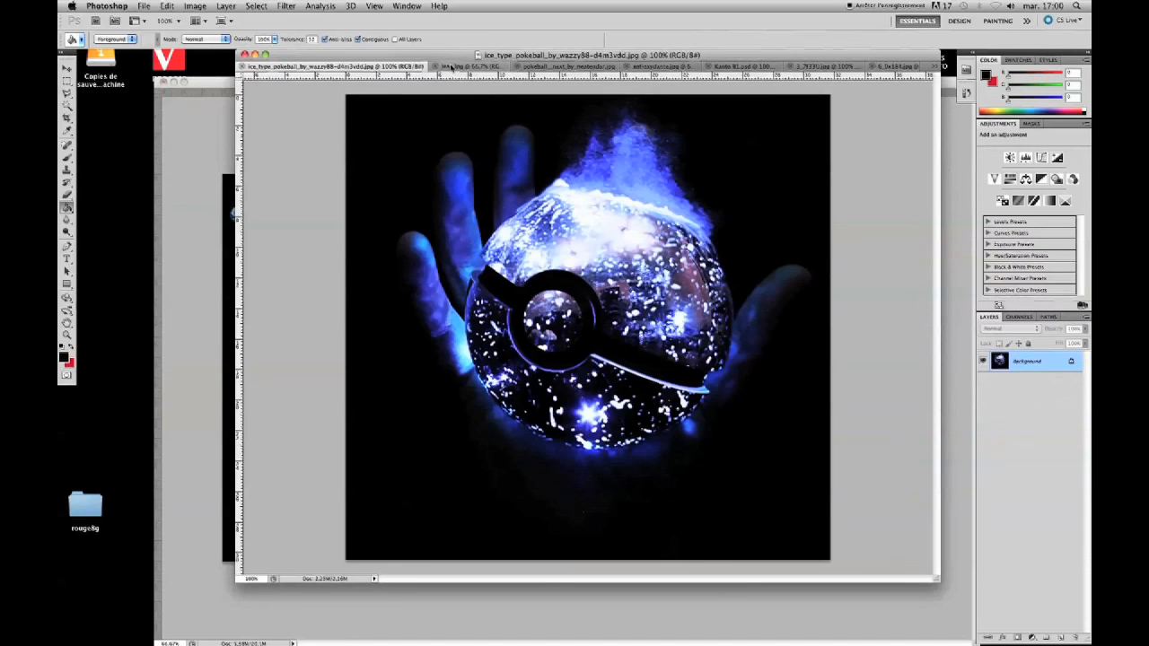
left_click(453, 67)
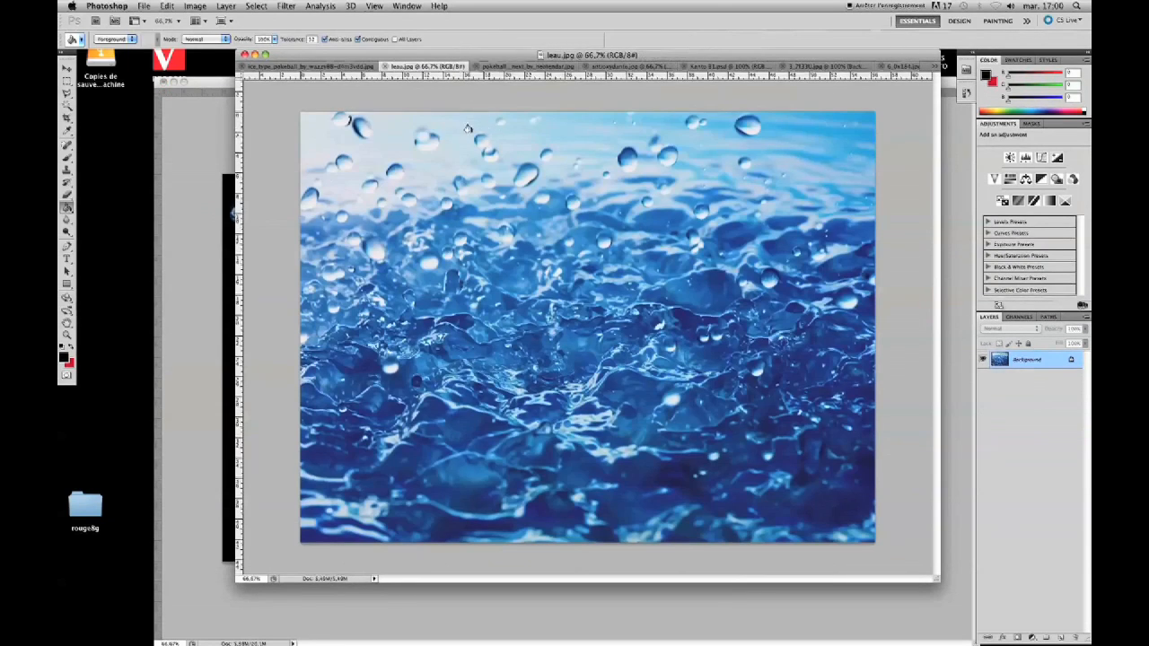
key("v")
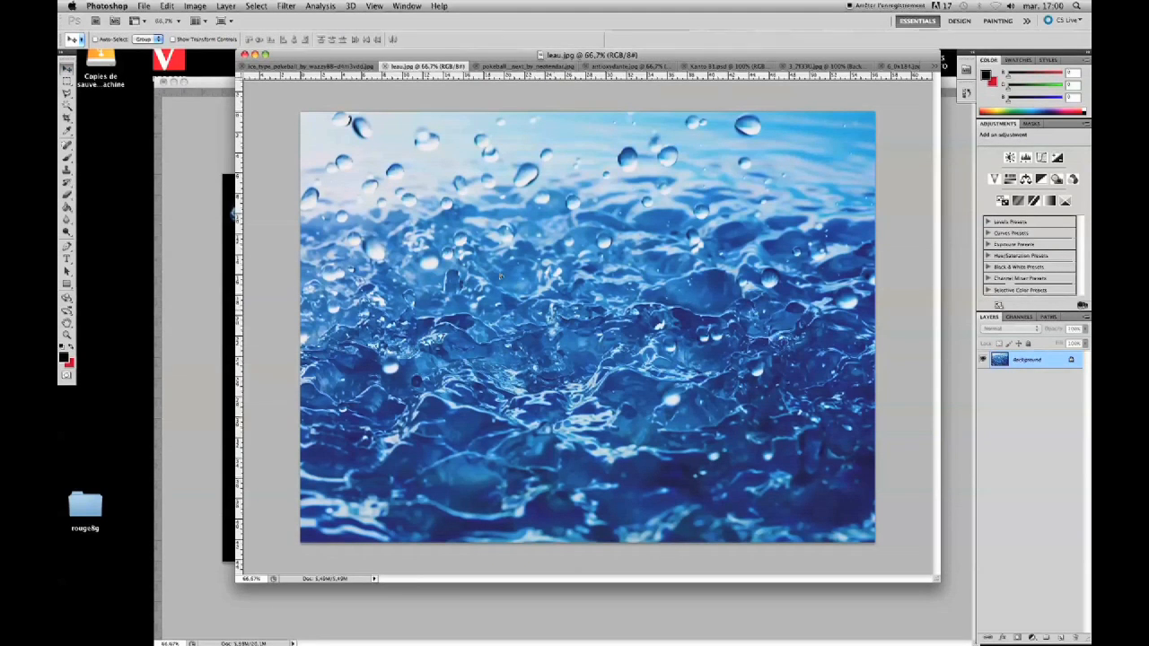
left_click(223, 184)
left_click_drag(286, 207, 540, 386)
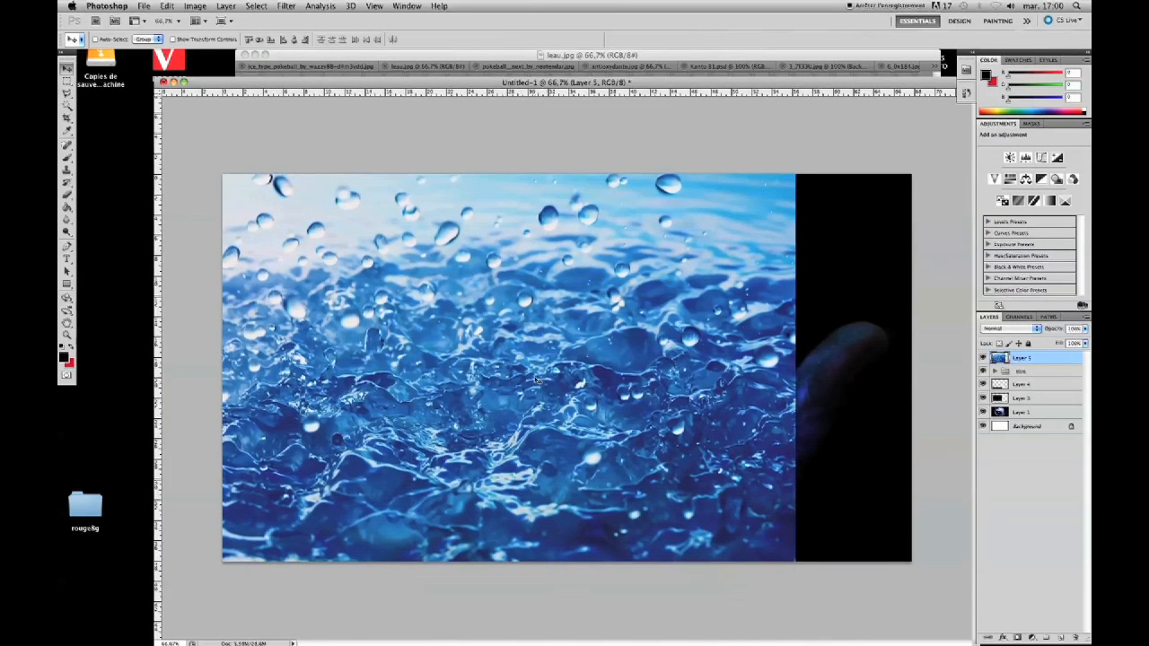
left_click_drag(1017, 357, 1003, 377)
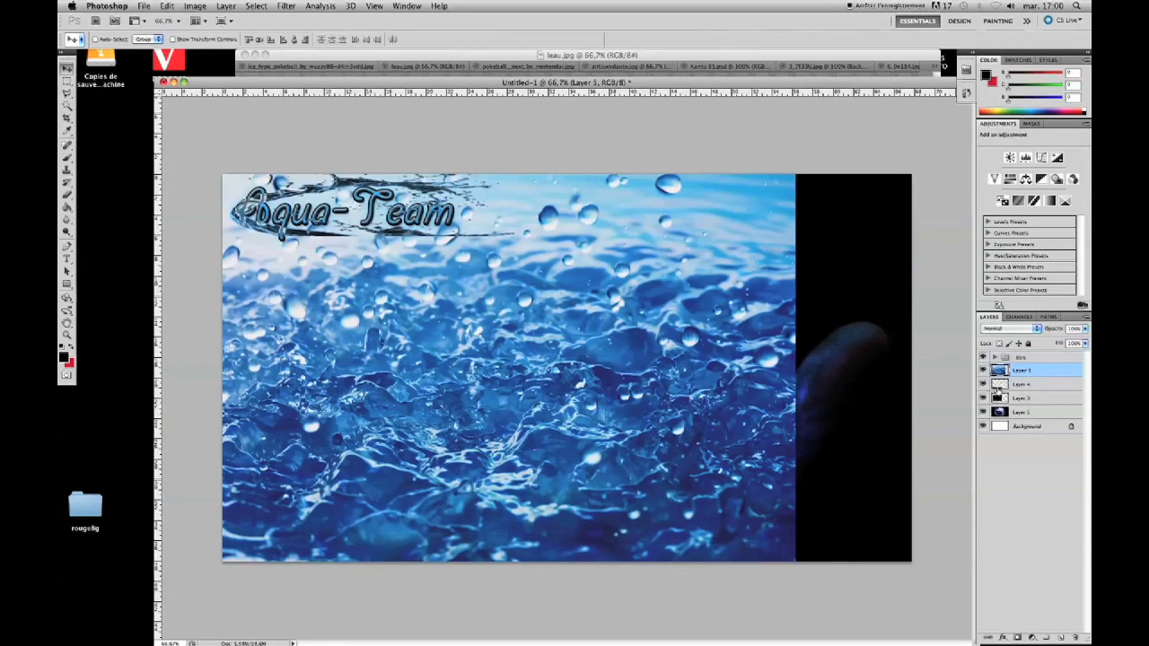
- Load the pixels of the long bottom bar as a selection and copy that area of the water picture to a new layer
left_click(1001, 385)
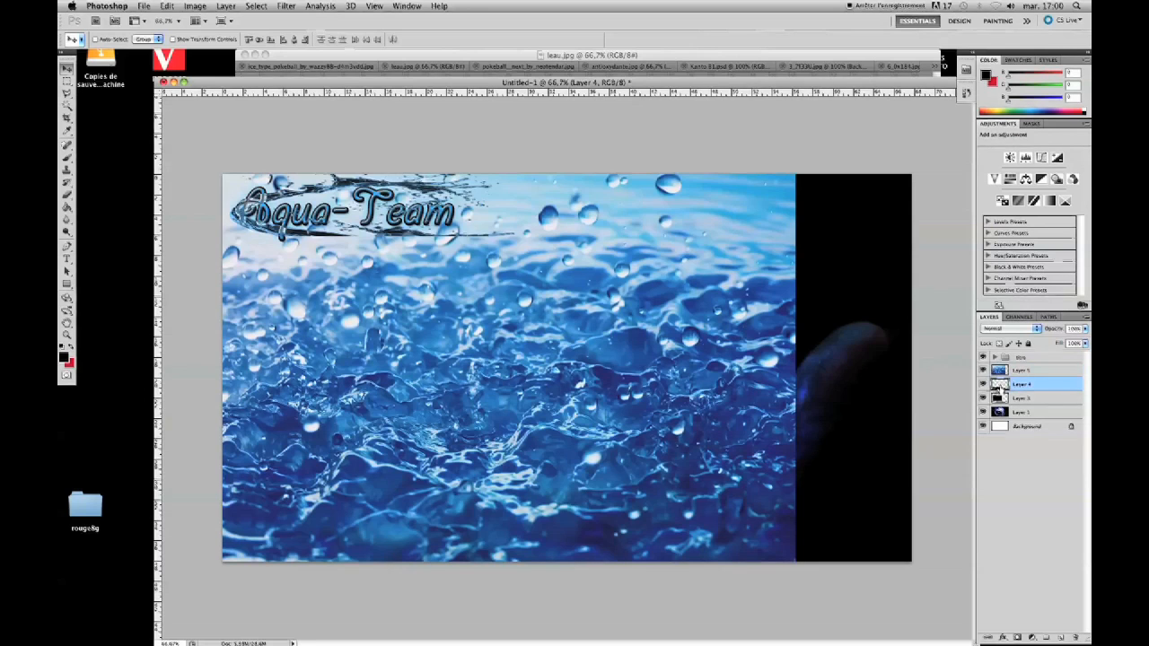
right_click(1003, 386)
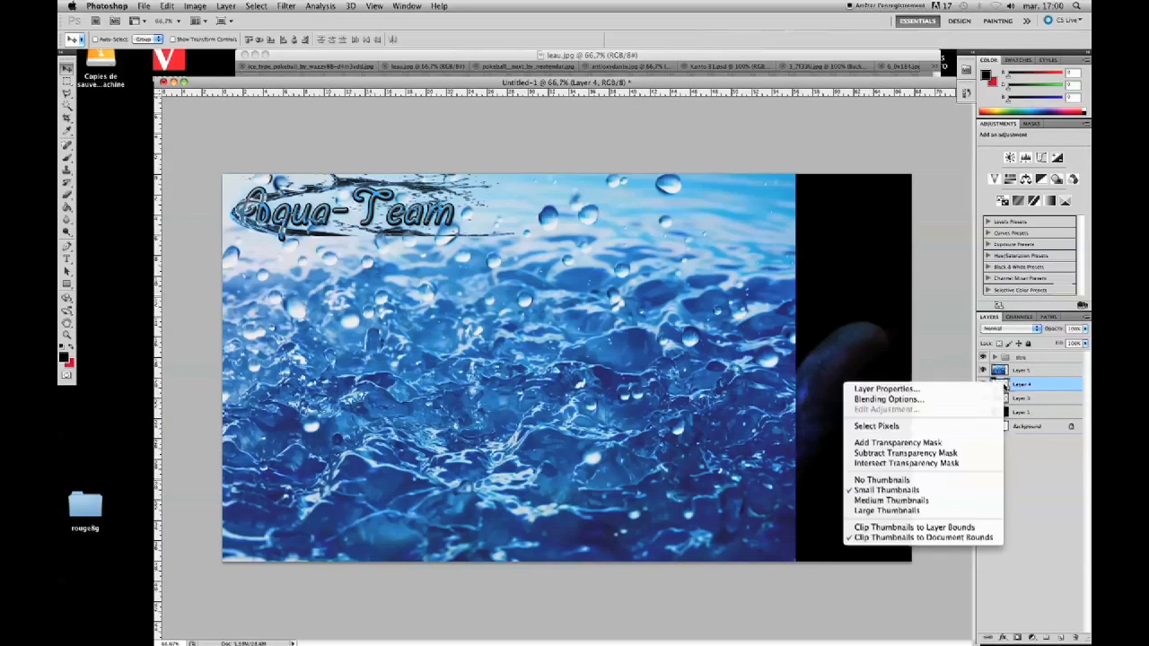
left_click(954, 427)
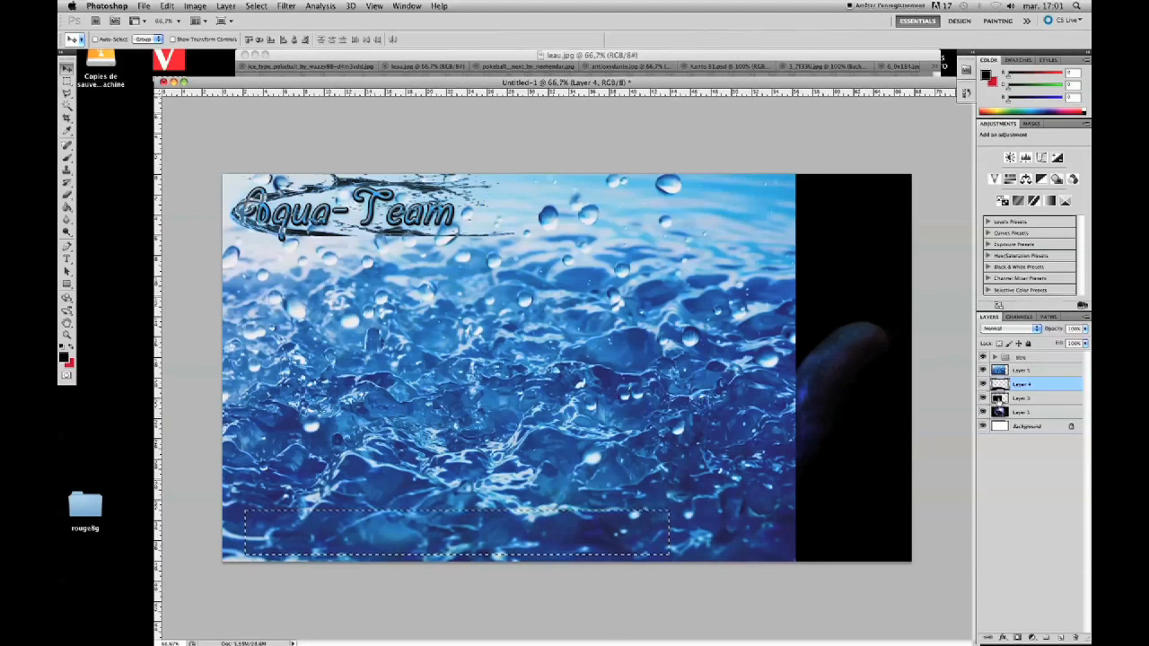
left_click(1000, 371)
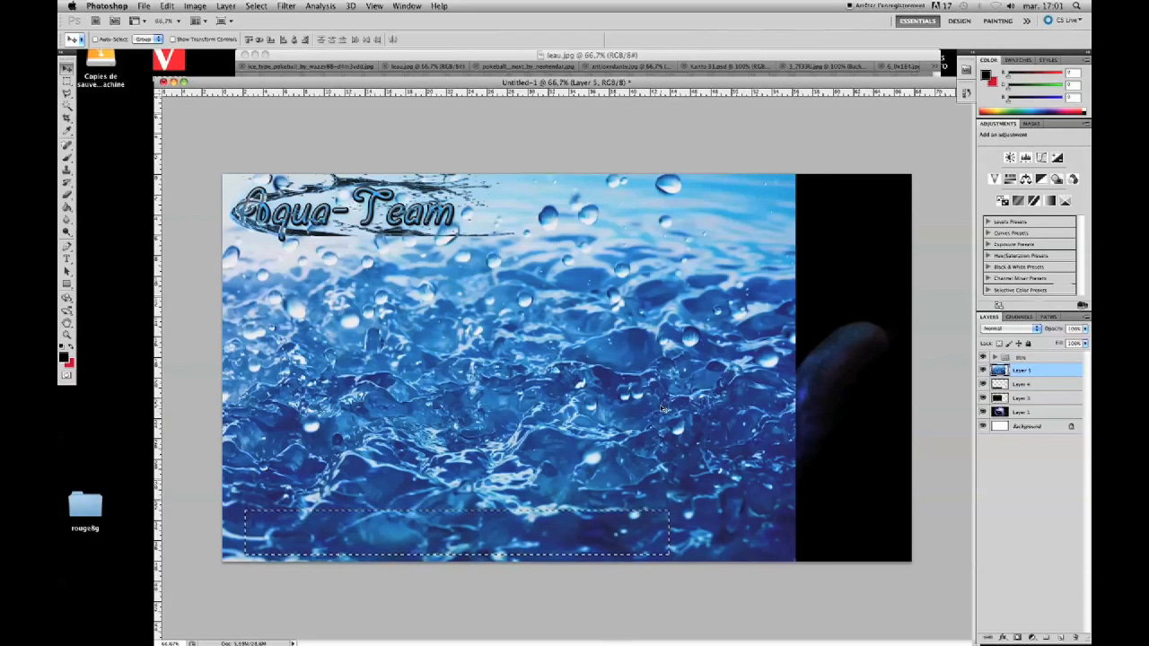
key("super+j")
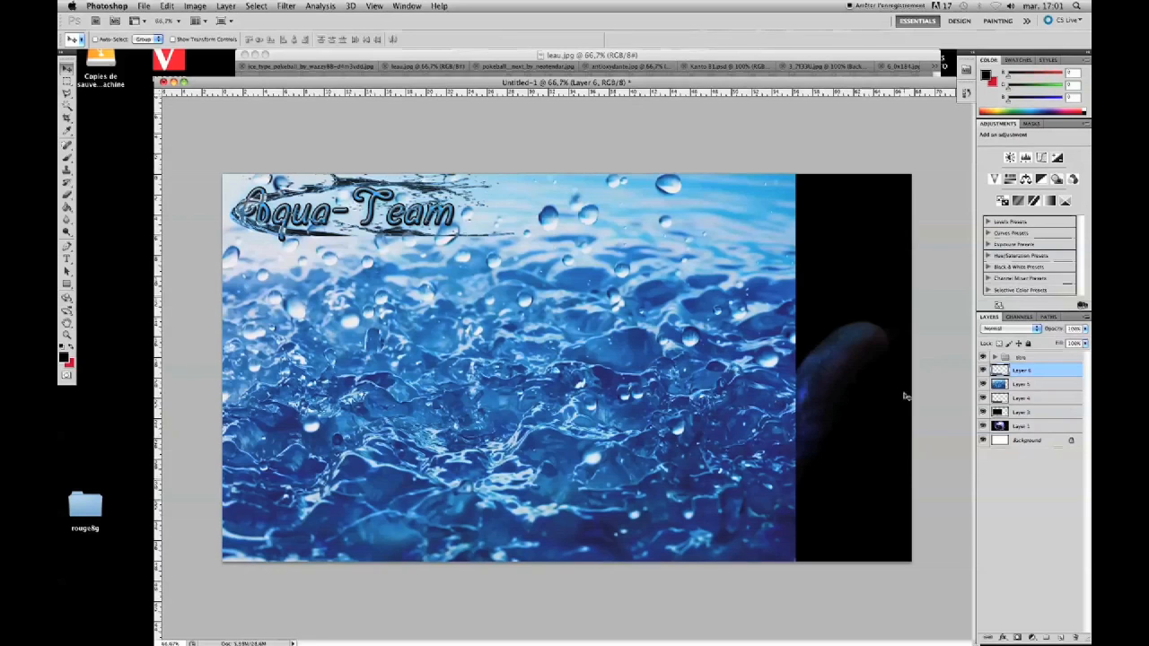
- Load the pixels of the large black box as a selection and copy that area of the water picture to a new layer
right_click(1000, 412)
left_click(933, 451)
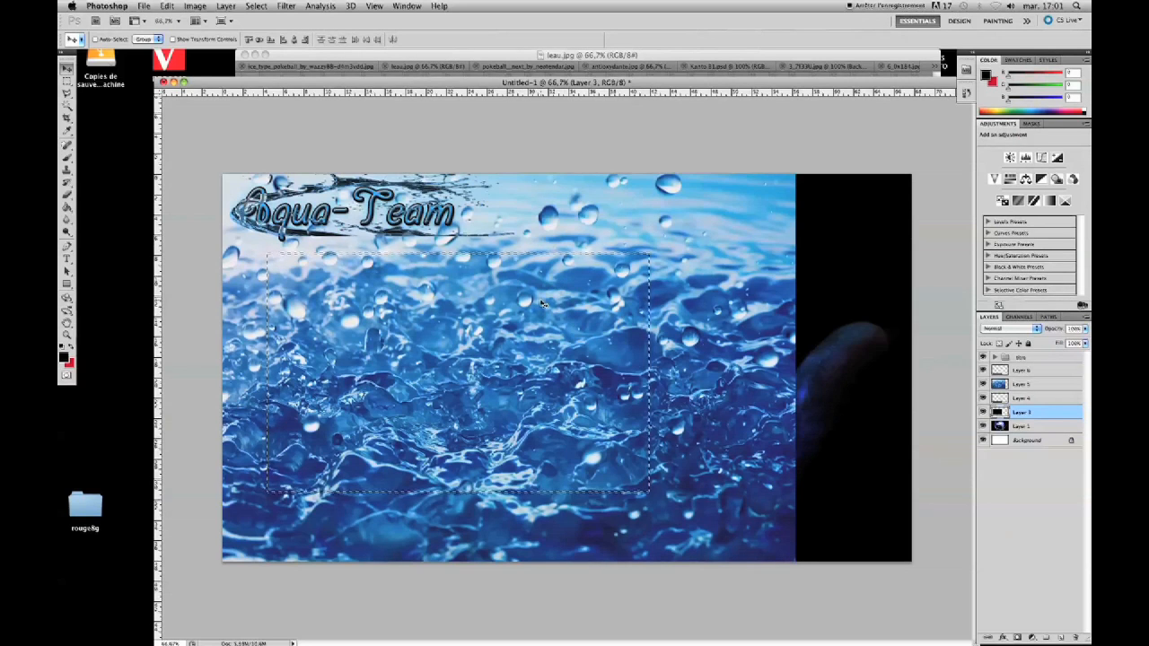
left_click(1000, 384)
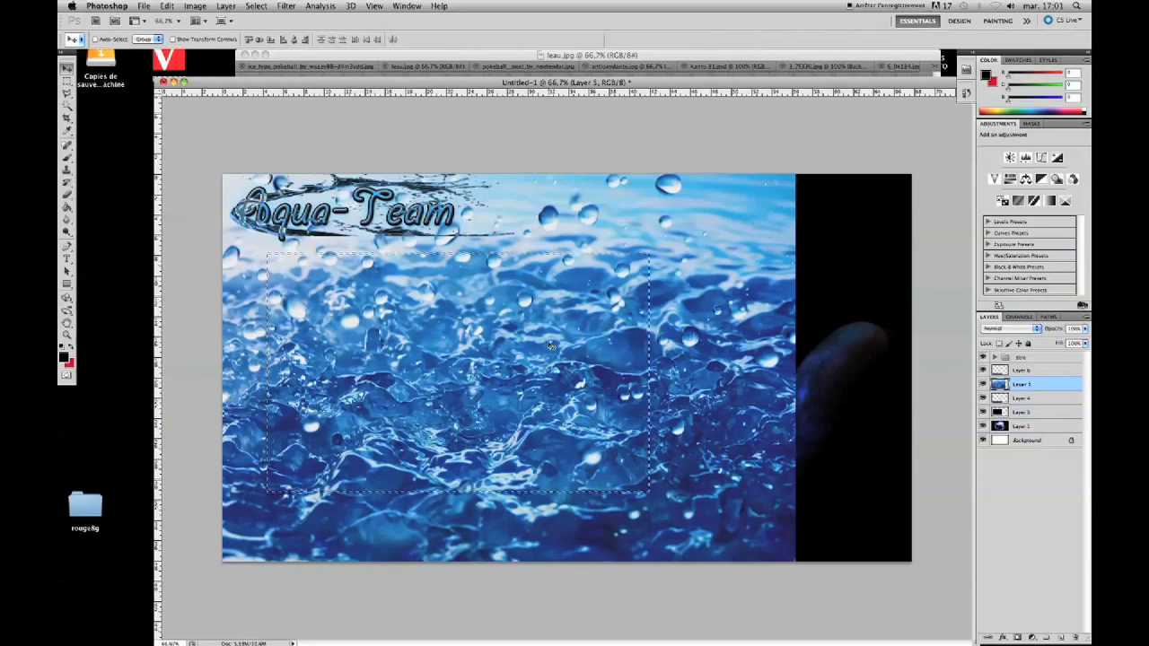
key("ctrl+j")
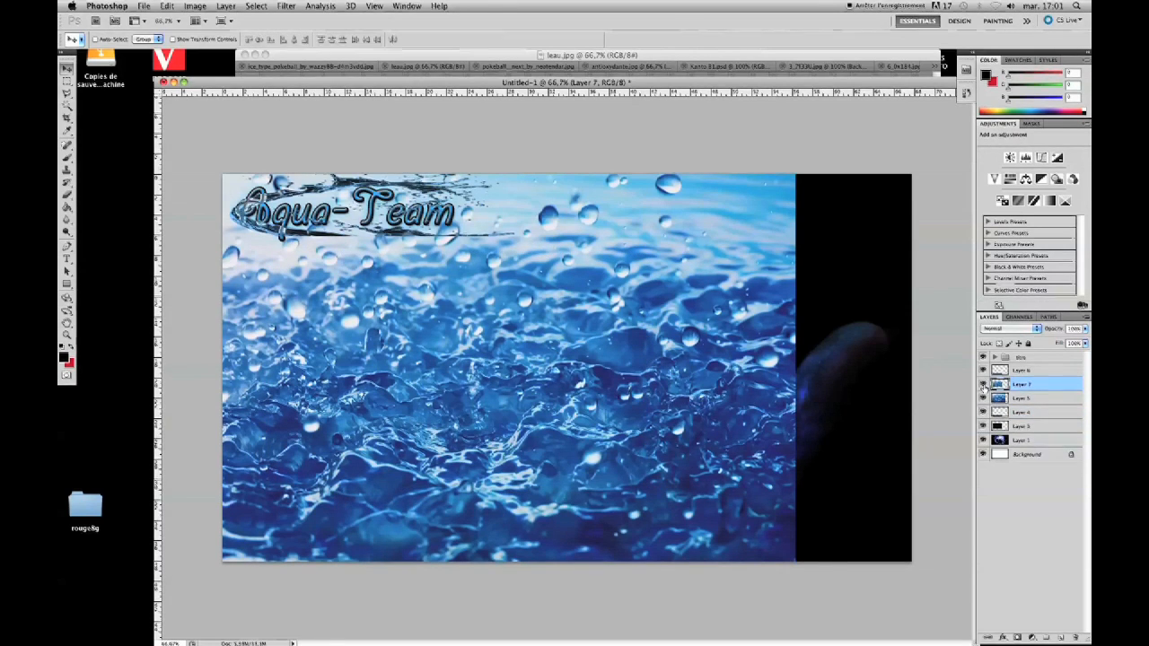
- Hide the full water picture to check the water-filled boxes, and delete it together with both black box layers
left_click(982, 398)
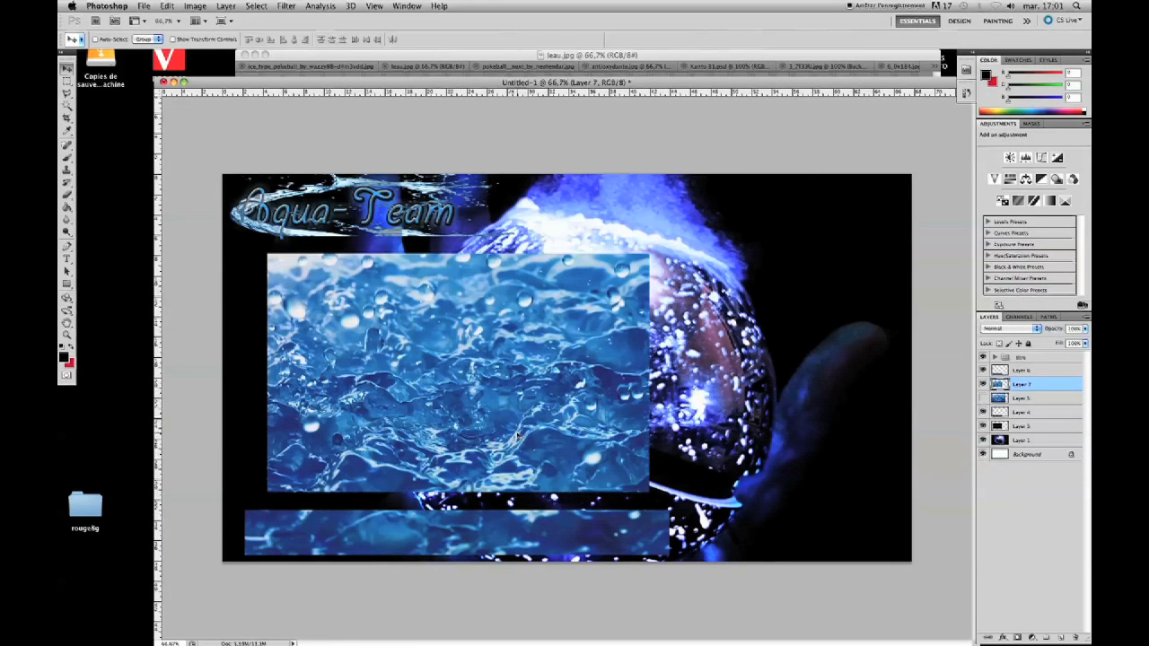
left_click(983, 385)
left_click(983, 384)
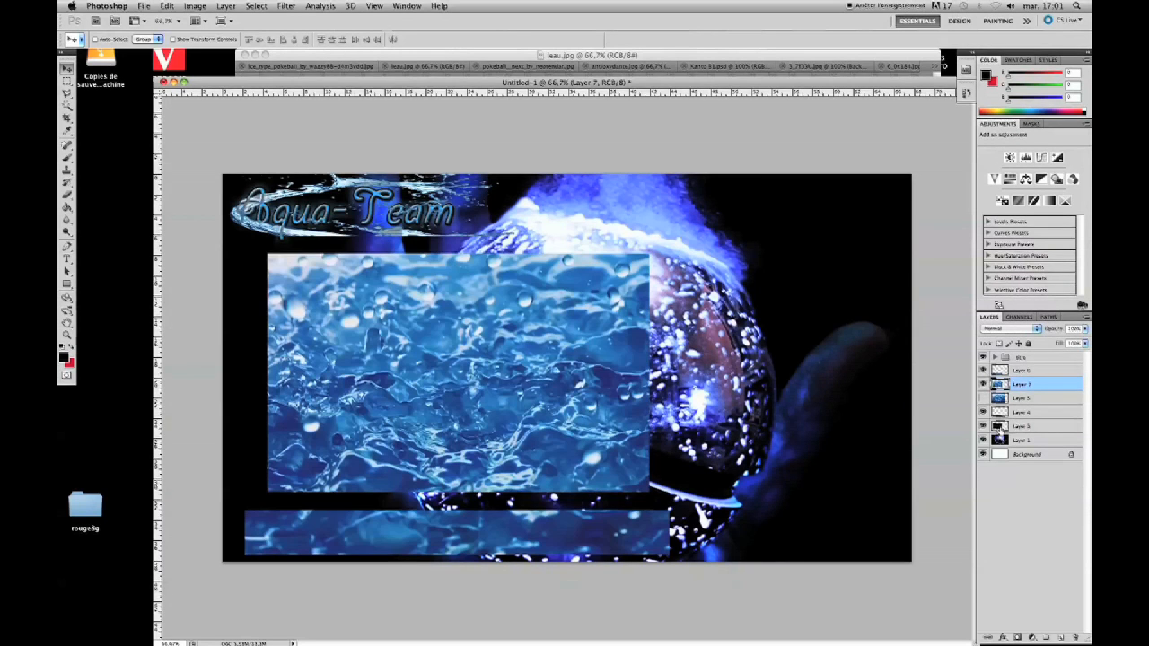
left_click(1003, 414)
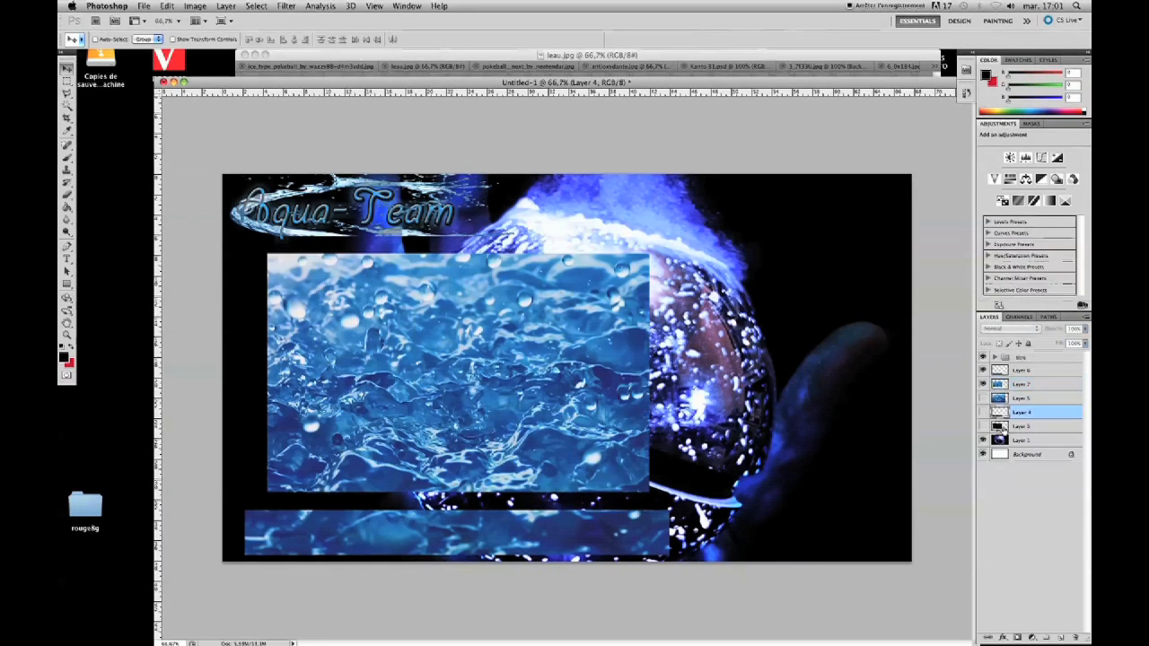
left_click(1007, 428, "shift")
left_click_drag(1017, 427, 1075, 636)
left_click_drag(998, 412, 1074, 636)
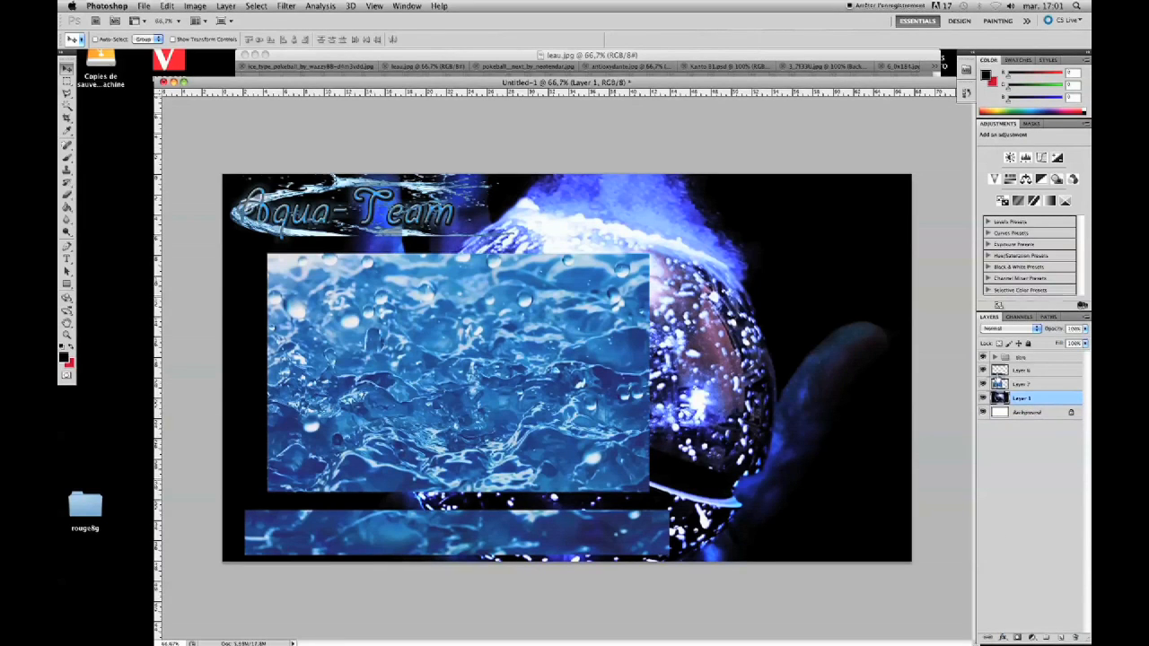
- Set the blend mode of both the bottom water bar and the large water box to Lighten
left_click(999, 371)
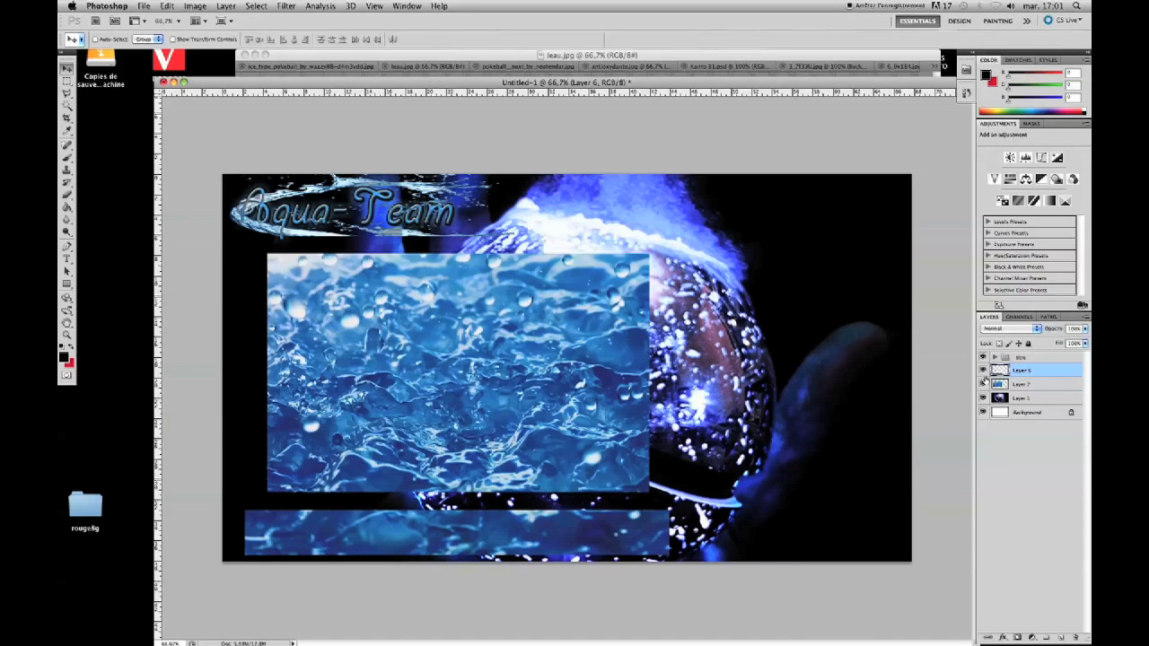
left_click(1001, 329)
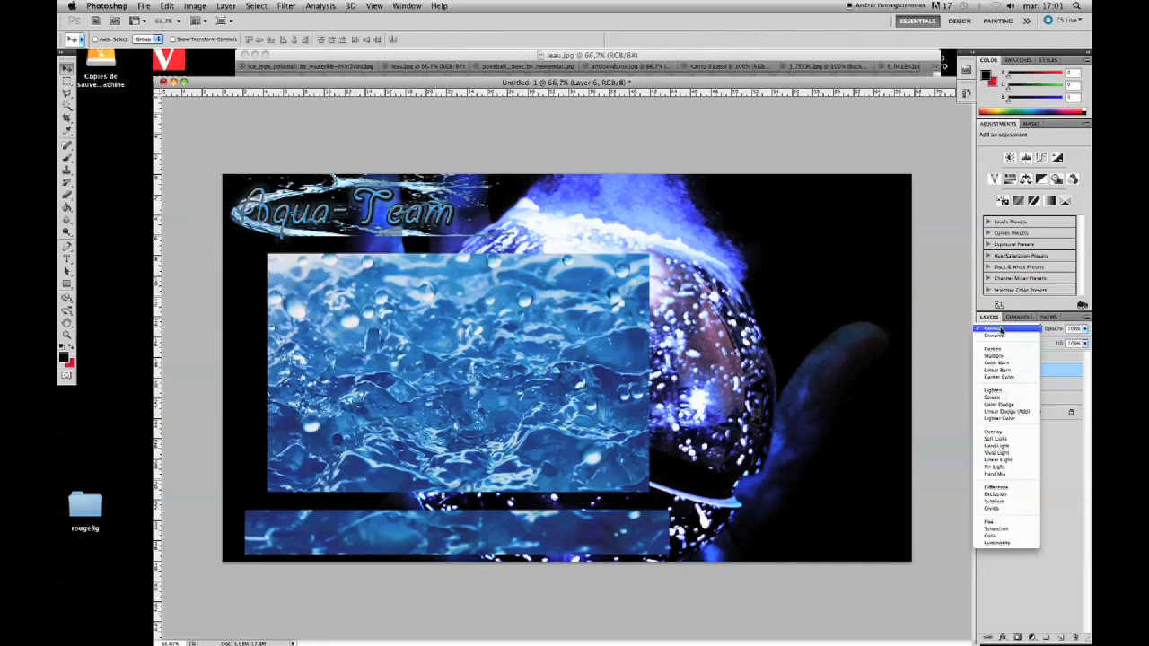
left_click(1003, 391)
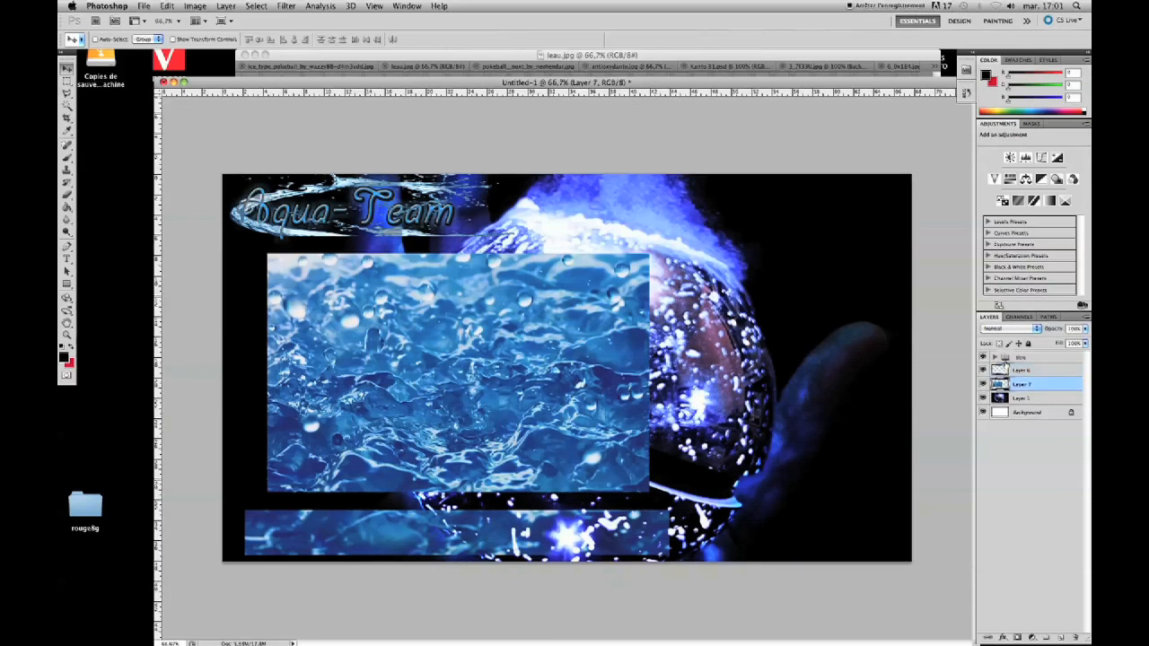
left_click(1016, 329)
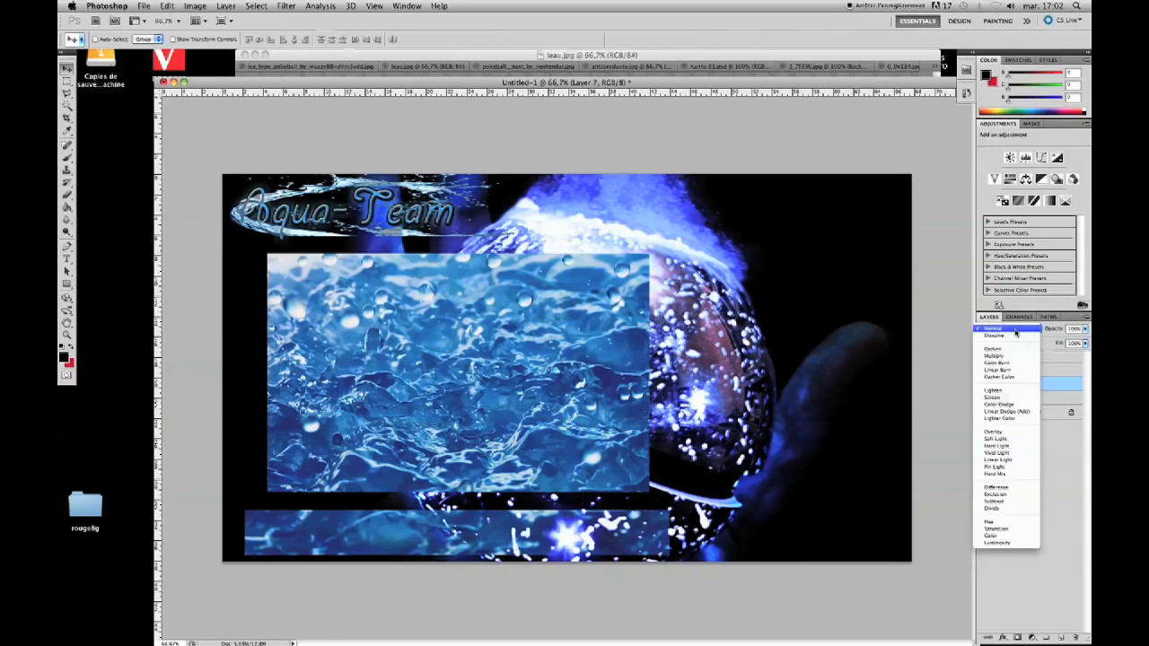
left_click(999, 393)
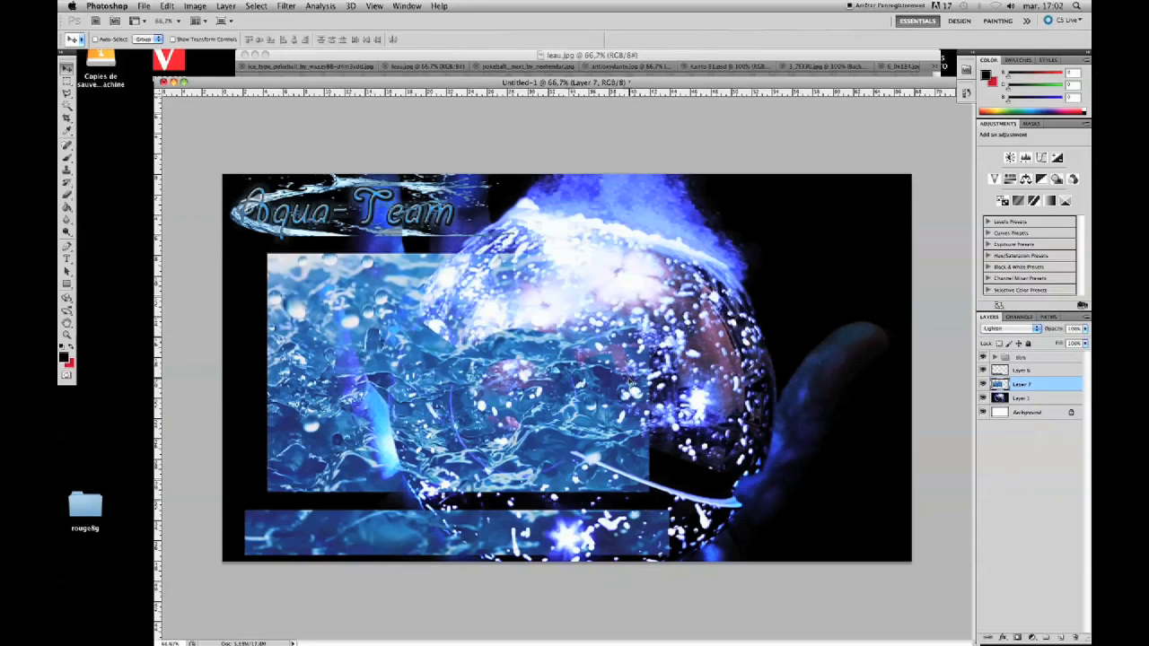
- Add Drop Shadow, Inner Shadow, and Bevel and Emboss with Contour to the bottom water bar
double_click(1000, 373)
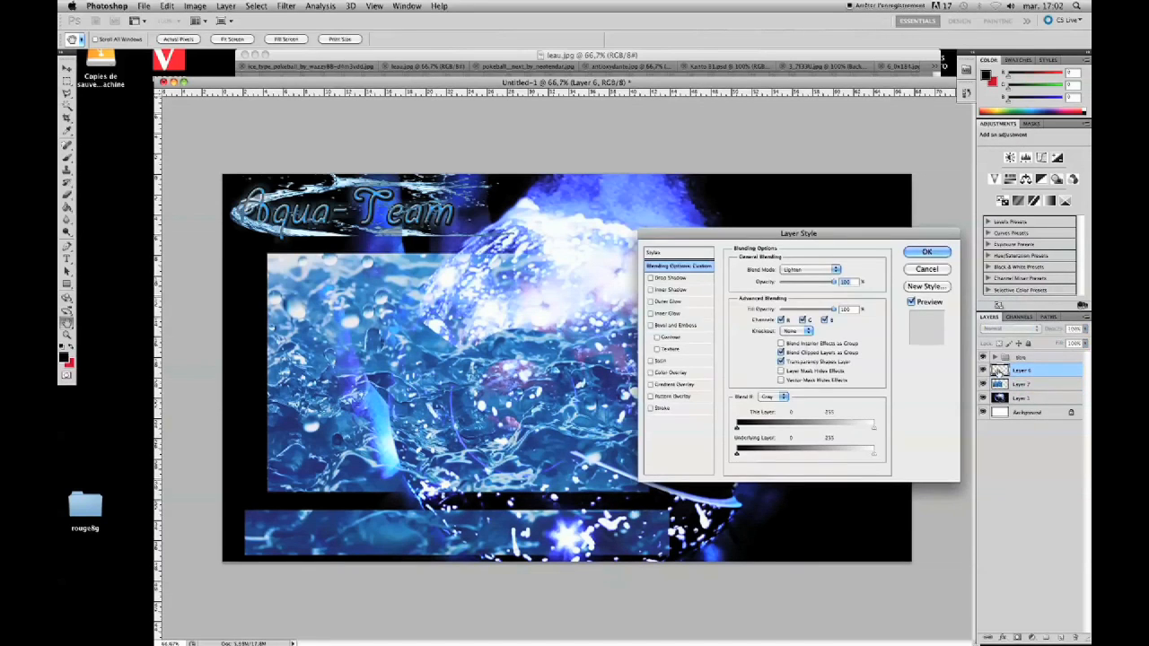
left_click(660, 280)
left_click(658, 291)
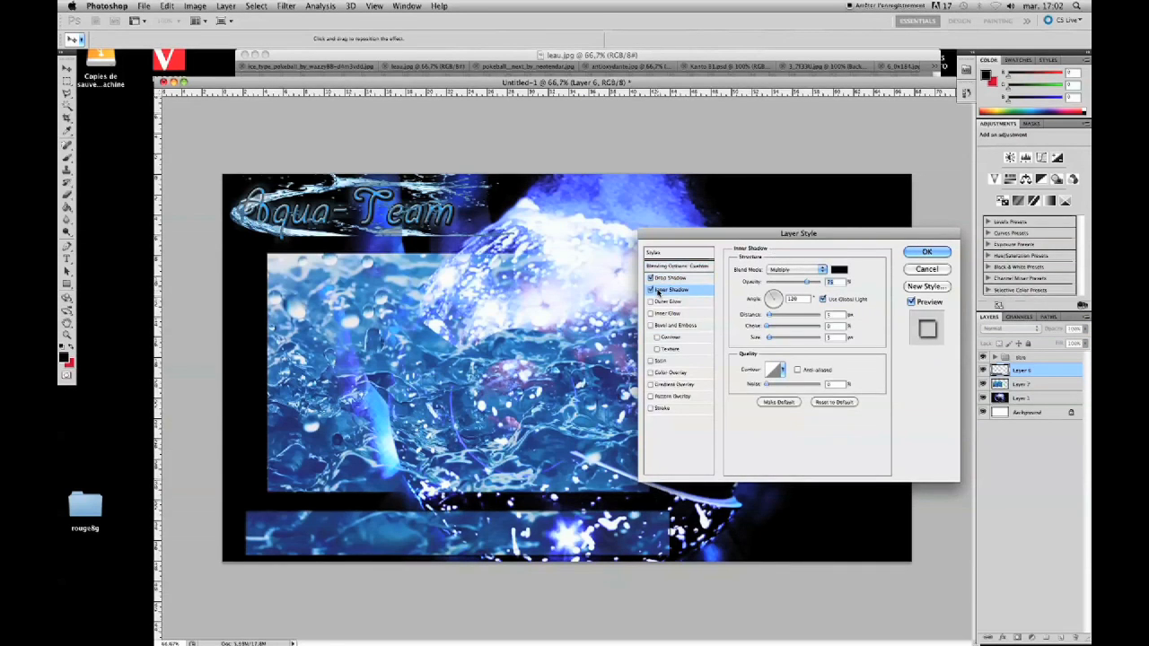
left_click(656, 337)
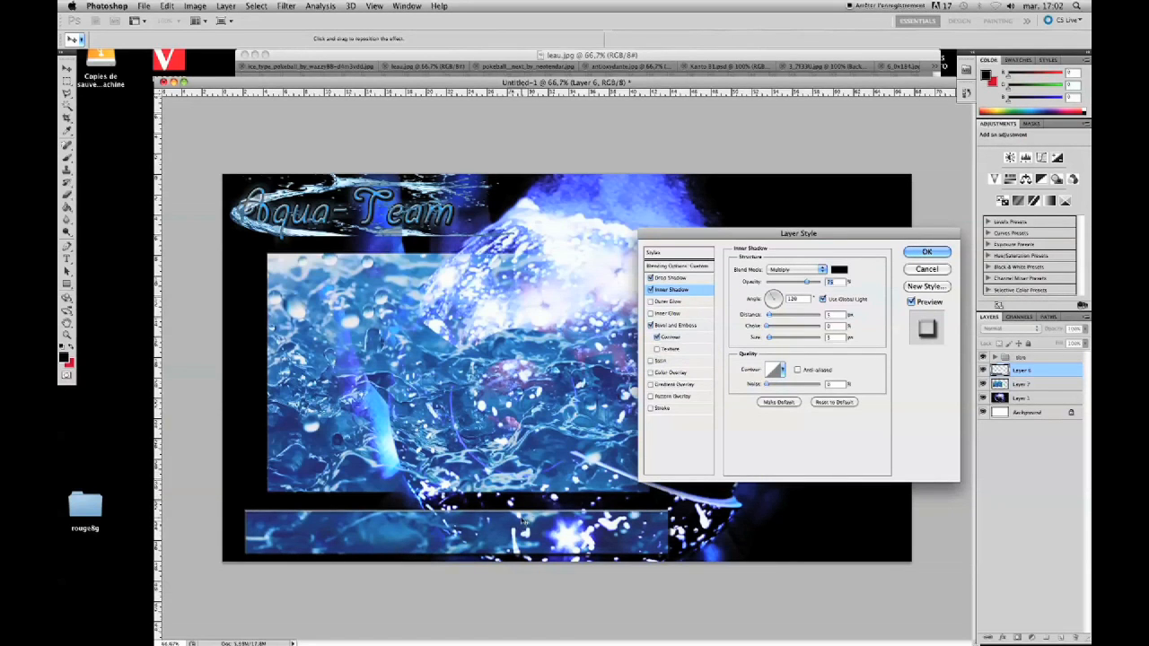
key("Return")
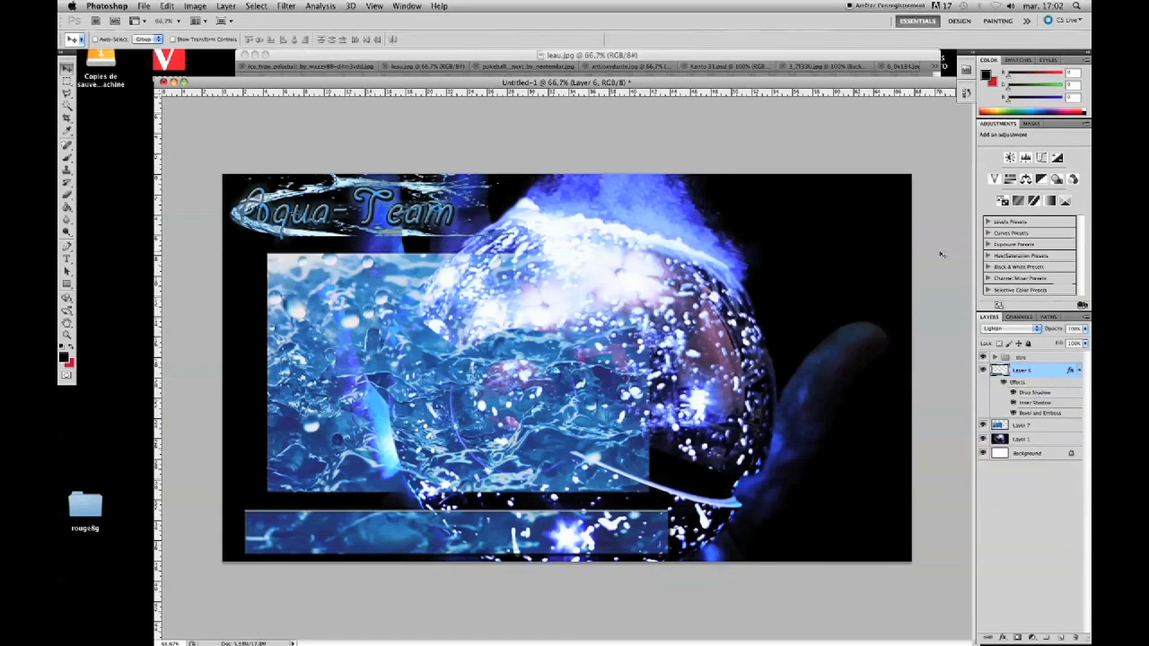
- Apply the Drop Shadow, Inner Shadow, and Bevel and Emboss with Contour effects to the large water box
double_click(999, 425)
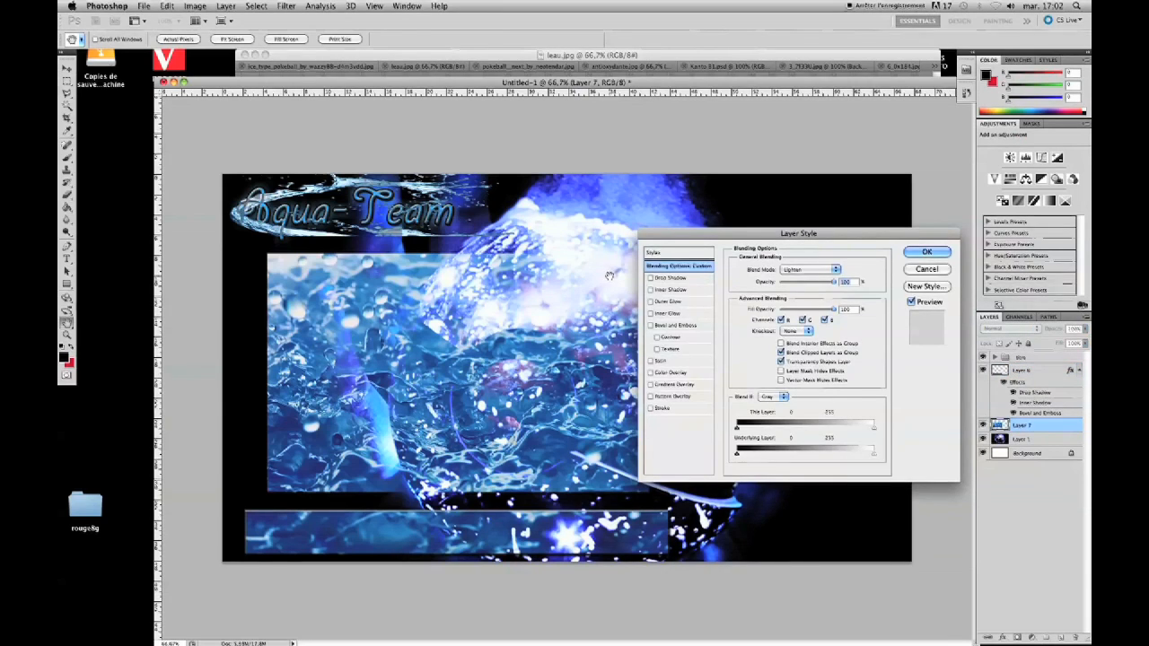
left_click(669, 278)
left_click(670, 289)
left_click(656, 336)
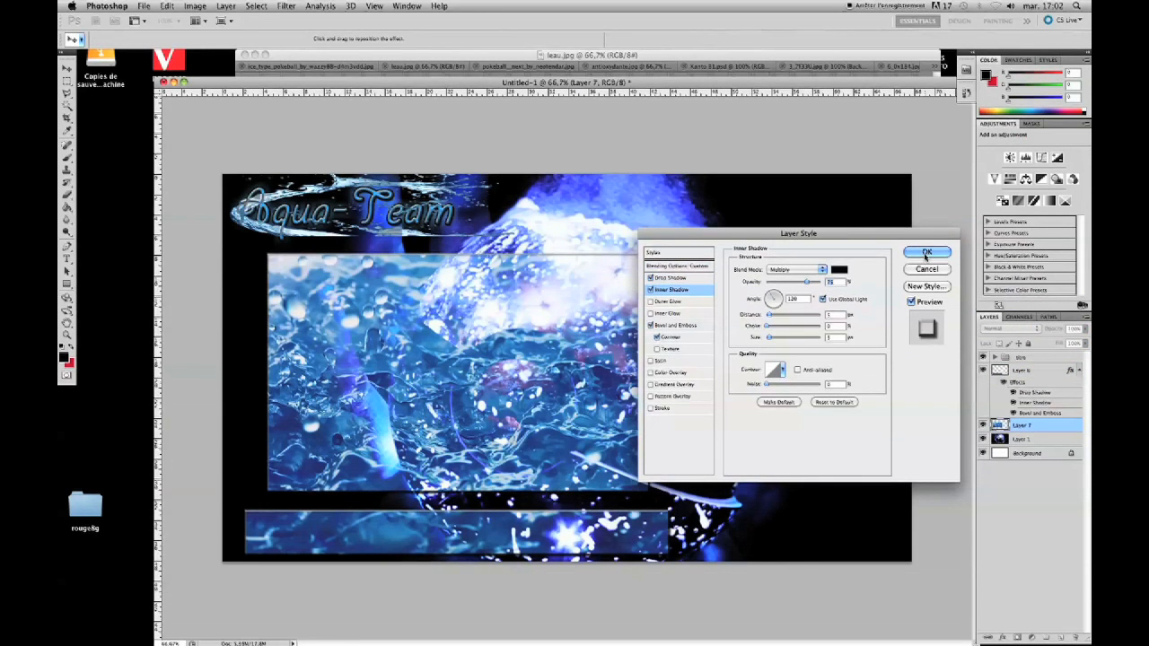
left_click(926, 253)
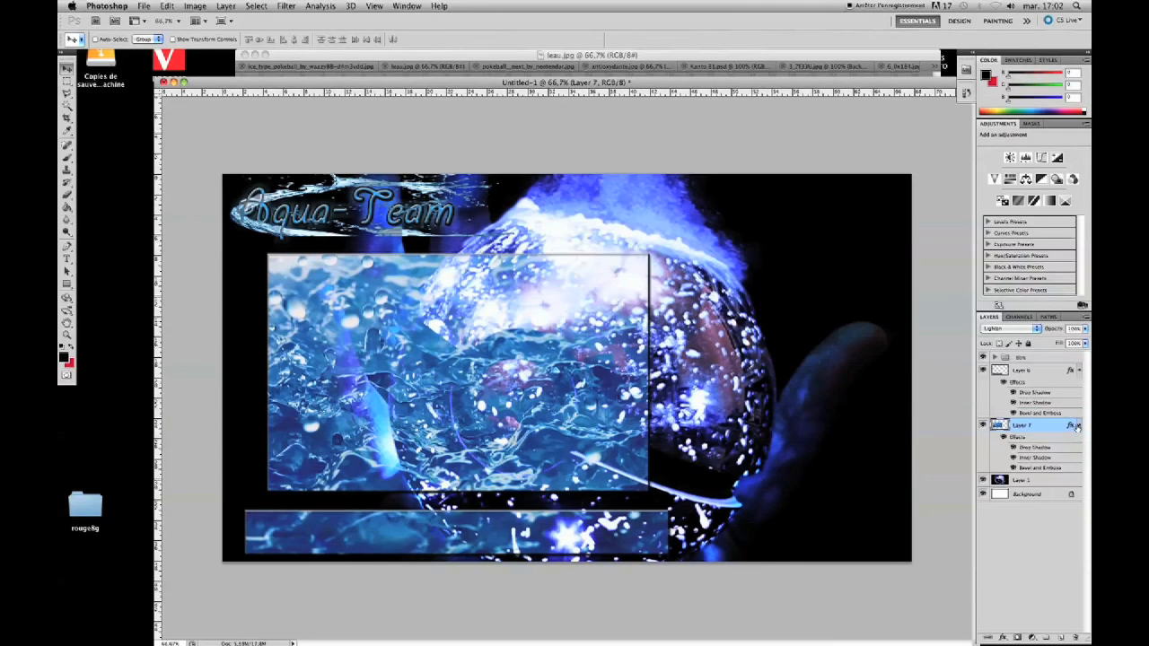
- Toggle the large water box's effects off and on to compare, and collapse the effects lists of both water layers
left_click(1005, 438)
left_click(1004, 437)
left_click(1079, 371)
left_click(1079, 384)
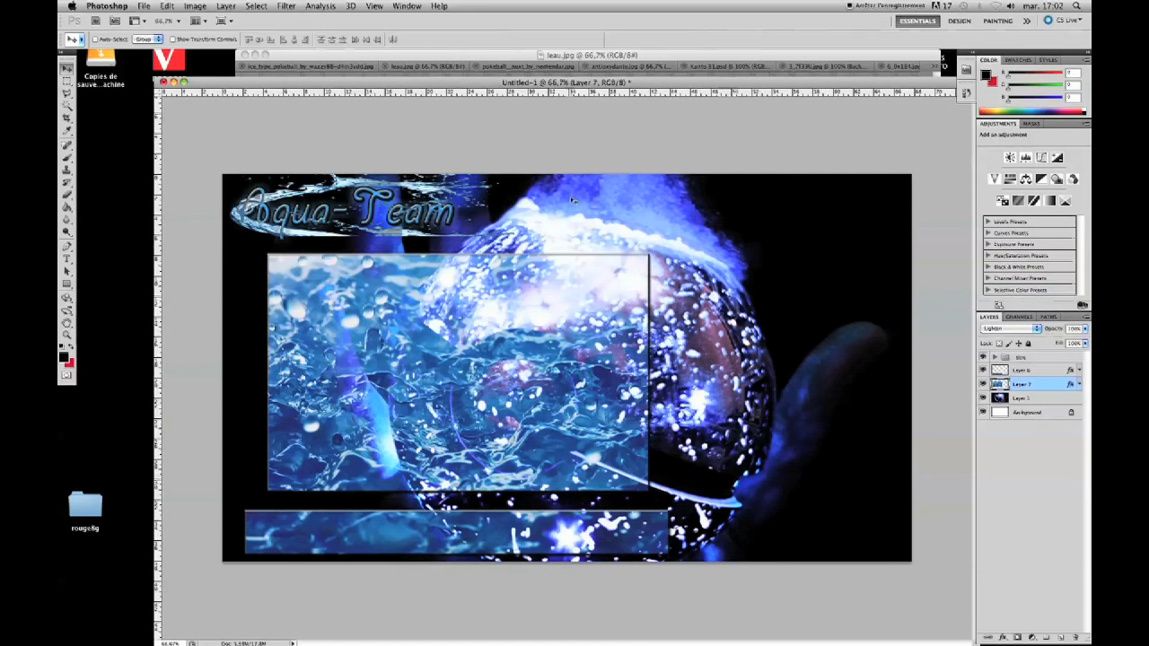
- Copy the red Poké Ball cut-out from the pokeball__next_by_neotendar.jpg document into the composition, beside the large water box's upper-right corner
left_click(489, 55)
left_click(535, 70)
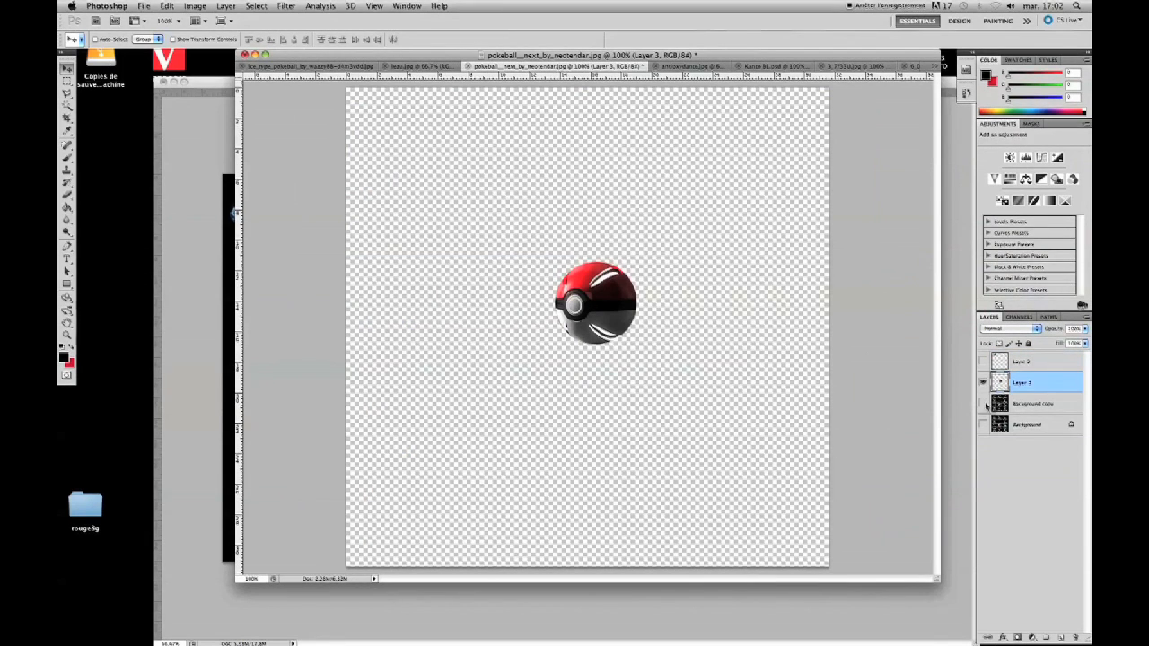
left_click_drag(609, 311, 196, 143)
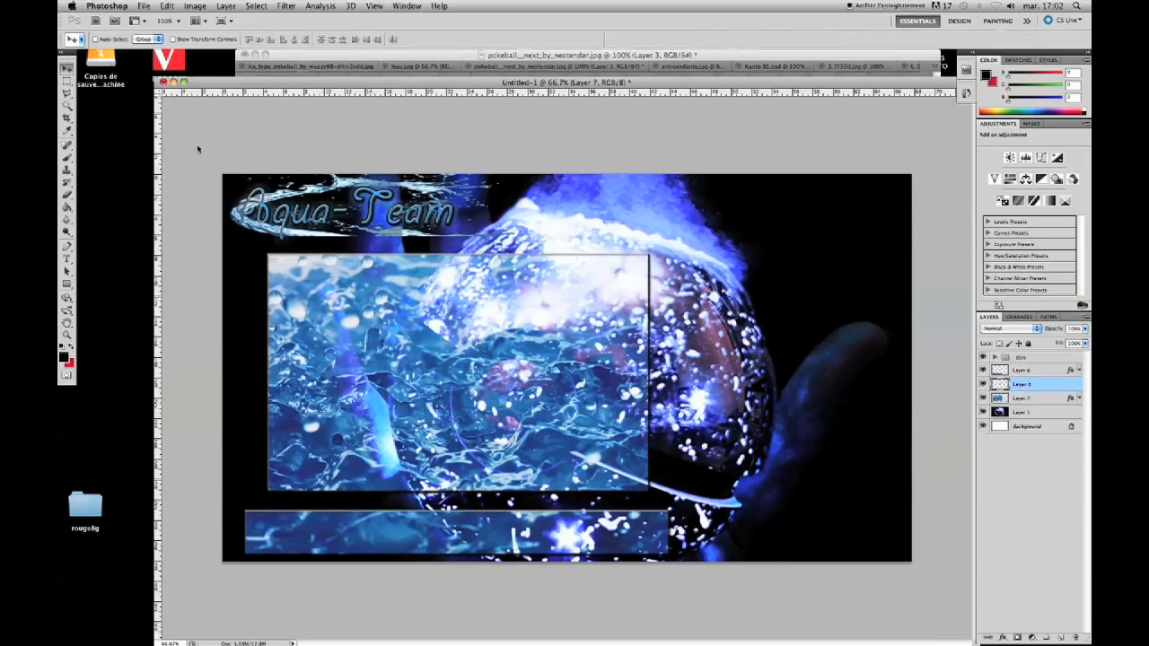
left_click_drag(585, 383, 714, 258)
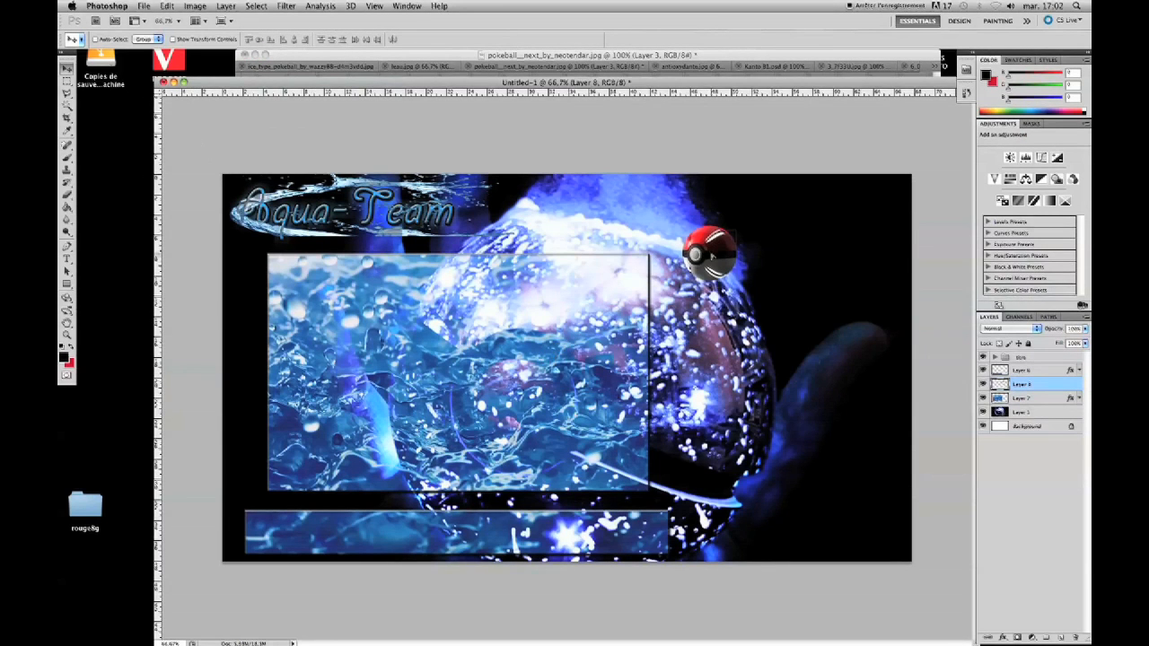
- Enlarge the red Poké Ball moderately with Free Transform, keeping it beside the large box's upper-right corner
key("super+t")
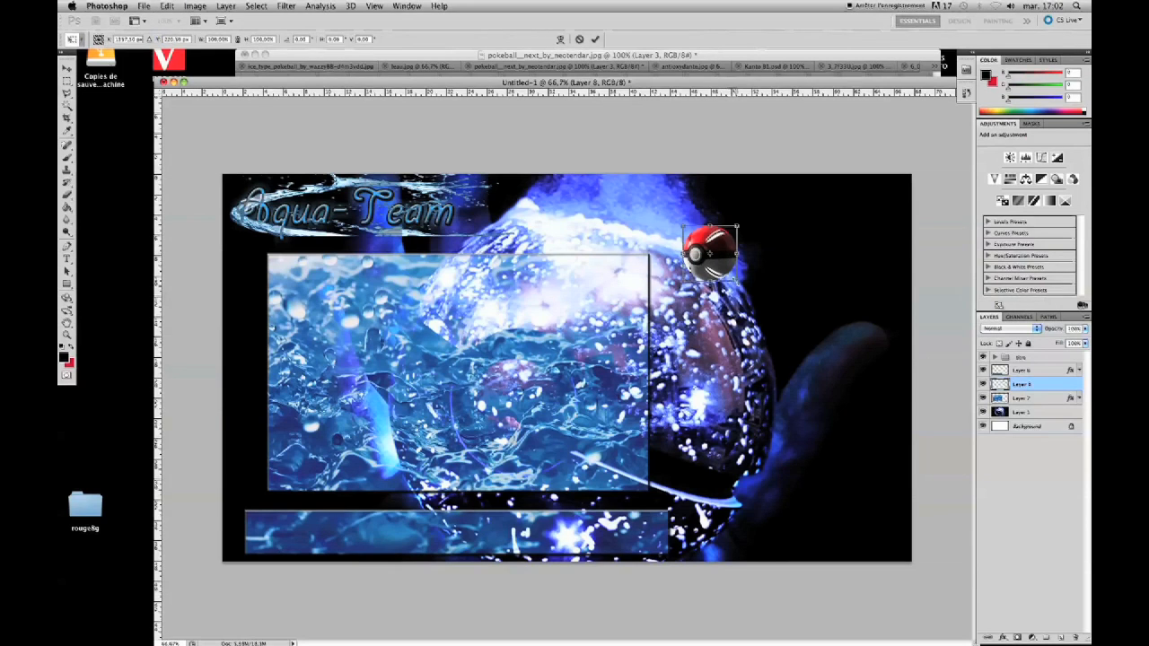
mouse_move(737, 280)
left_mouse_down()
mouse_move(763, 296)
mouse_move(732, 269)
left_mouse_up()
key("Return")
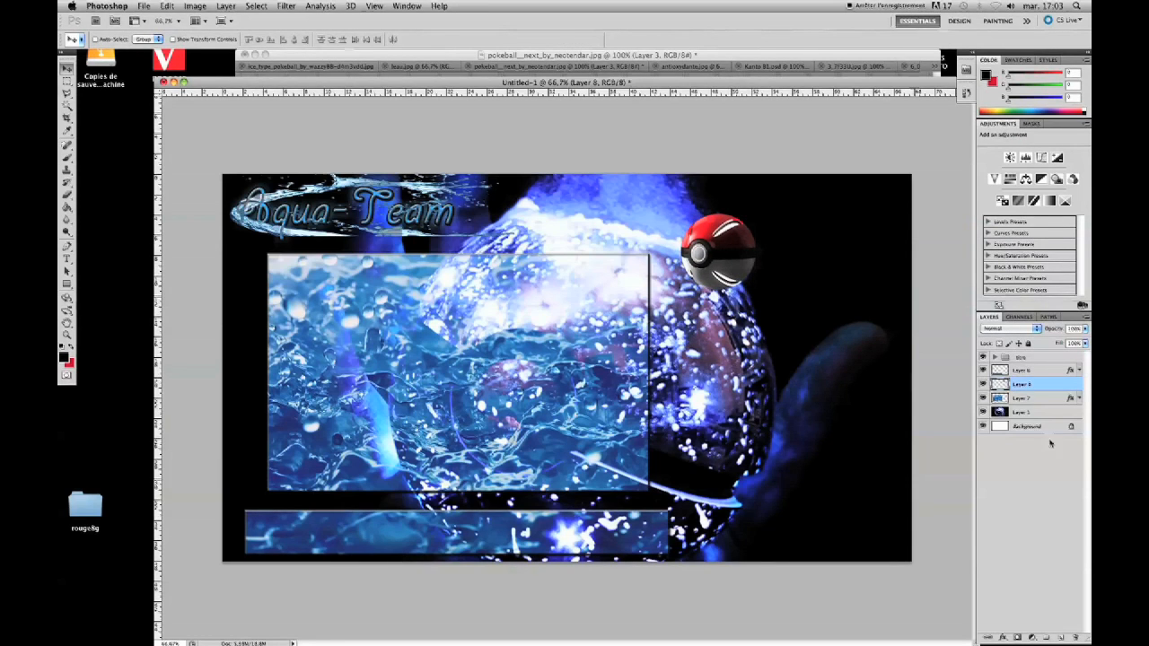
- Create a layer group named BALLE above the bottom water box layer and put the red Poké Ball layer in it
left_click(1043, 638)
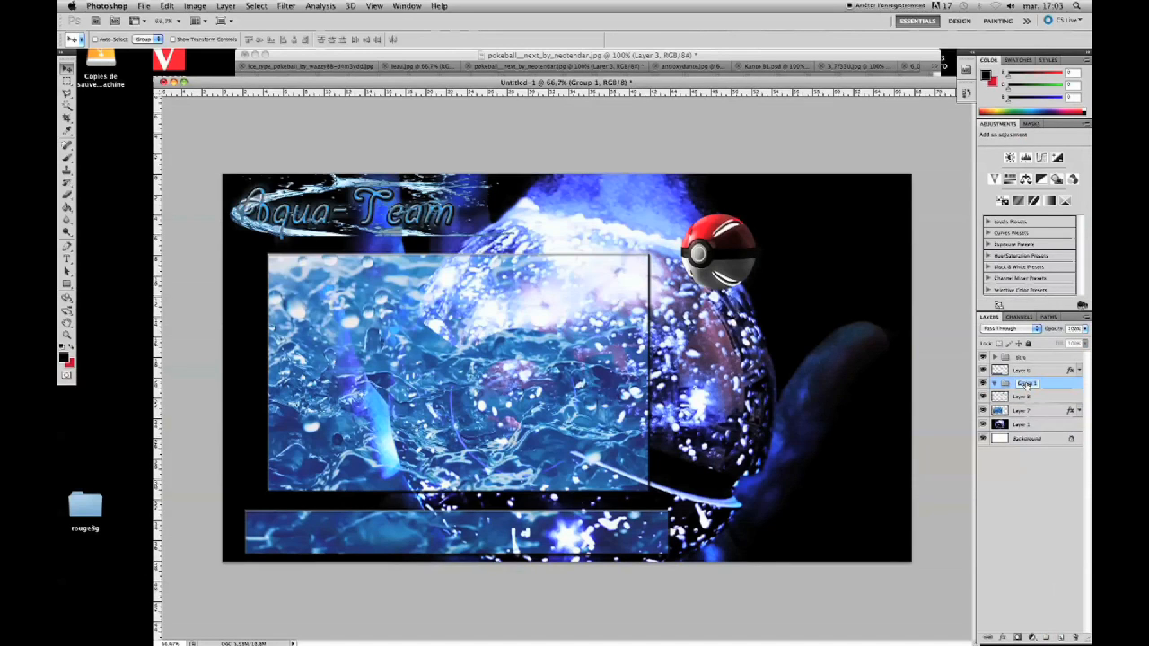
double_click(1026, 383)
type("E")
key("Return")
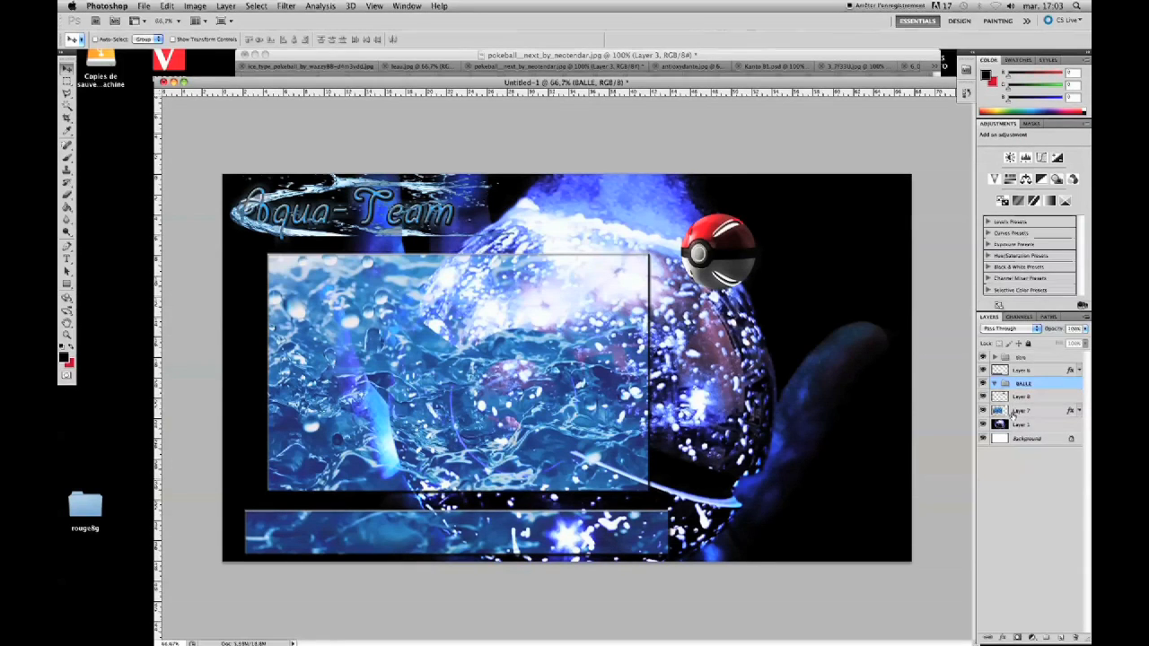
left_click(1028, 396)
left_click_drag(1010, 383, 1019, 364)
left_click(1027, 383)
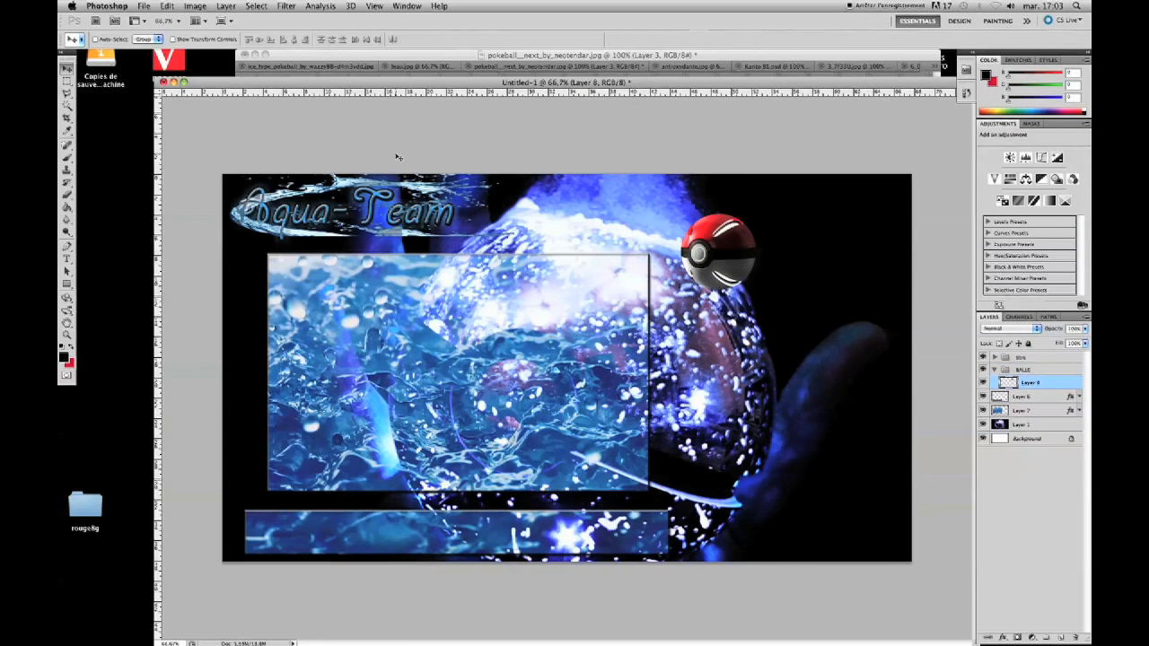
- Copy the water image from leau.jpg into the composition and place it so that it covers the red Poké Ball
left_click(350, 66)
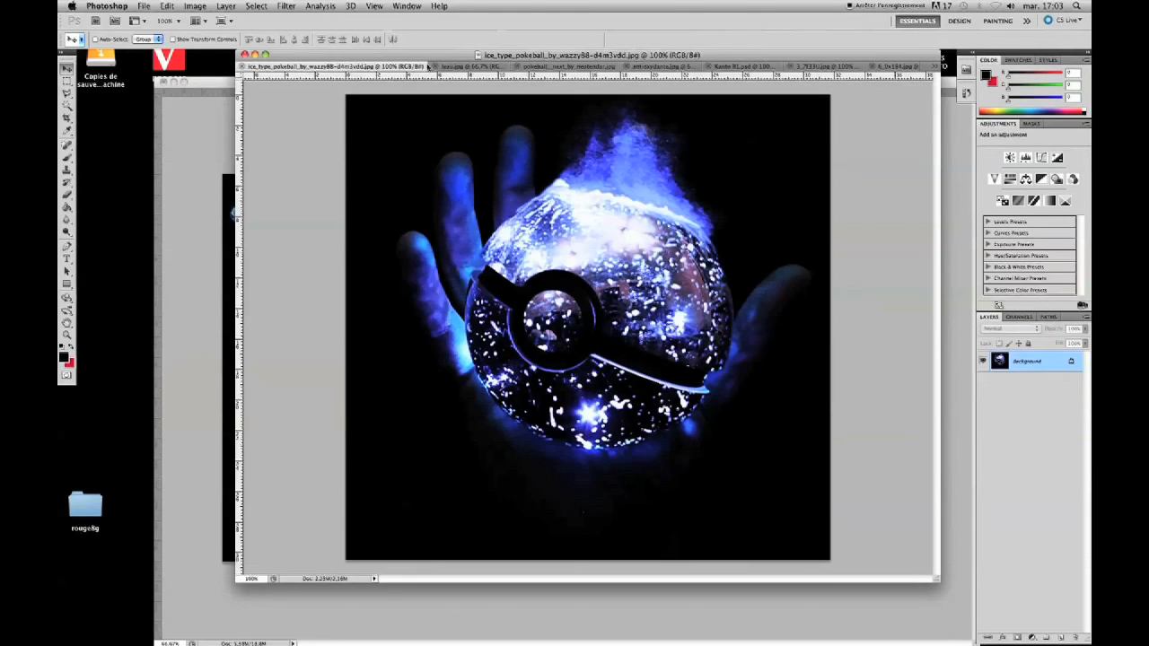
left_click(431, 67)
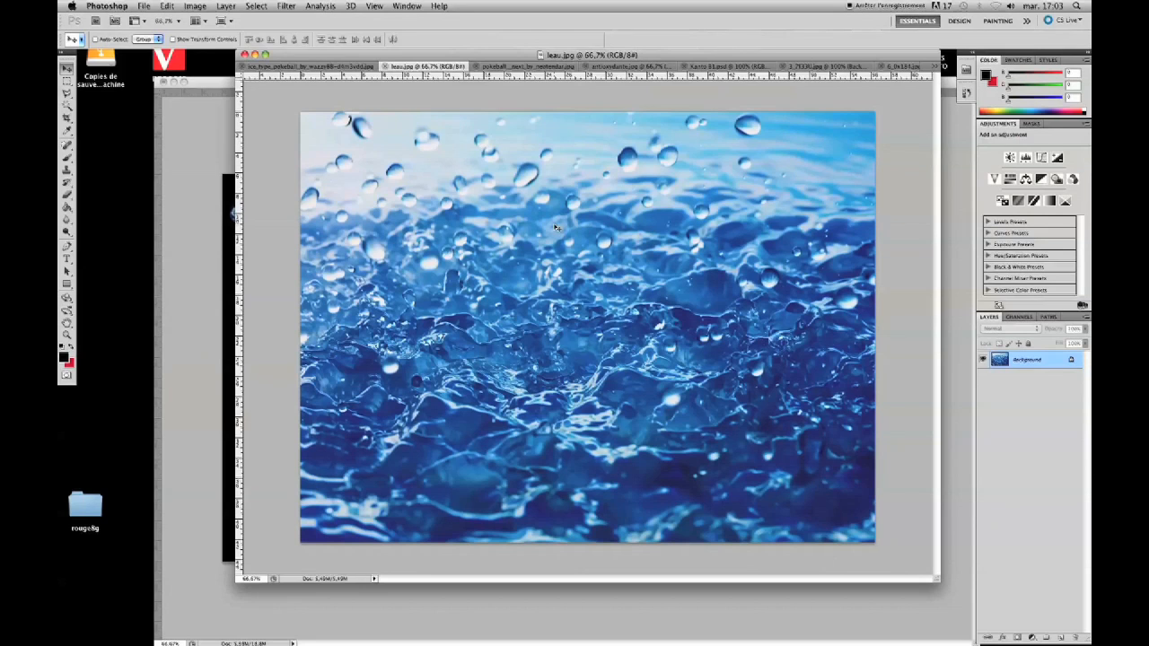
left_click_drag(565, 253, 204, 153)
left_click_drag(313, 297, 801, 429)
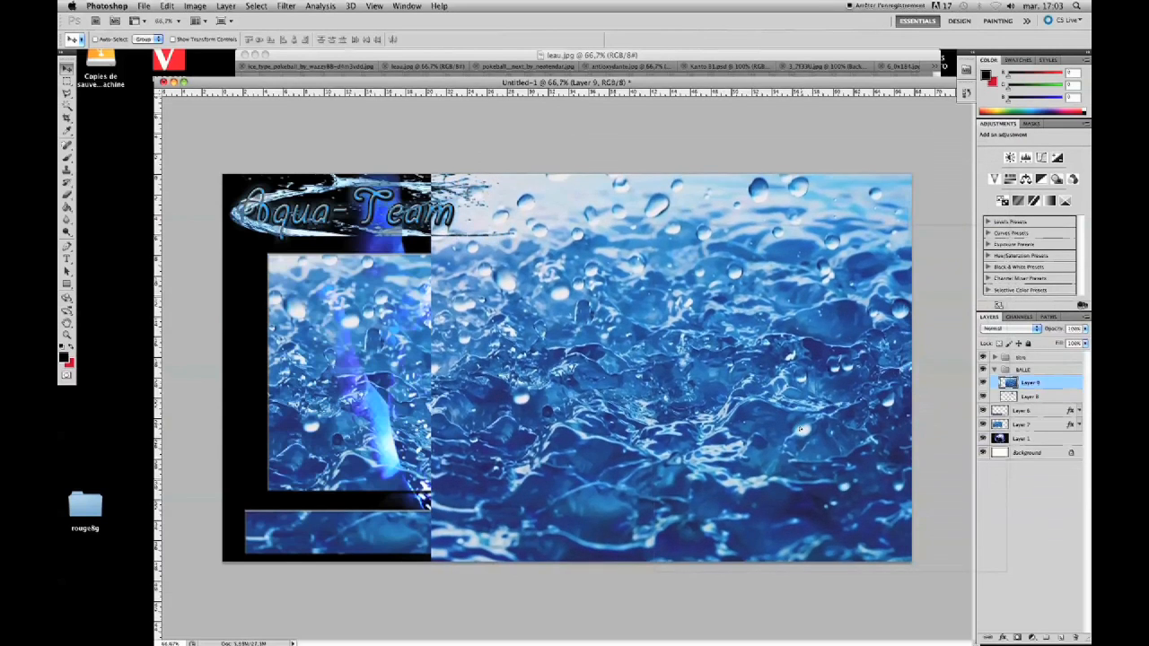
- Copy the water within the Poké Ball's outline to a new layer and hide the full water image
right_click(1012, 396)
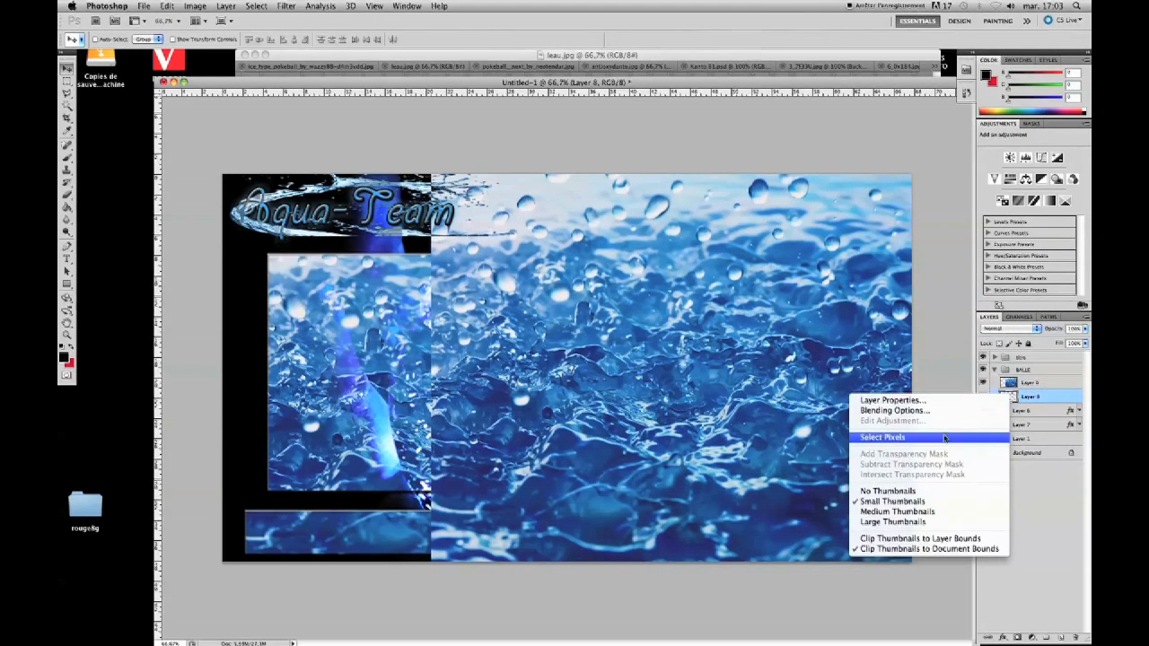
left_click(882, 437)
left_click(1011, 385)
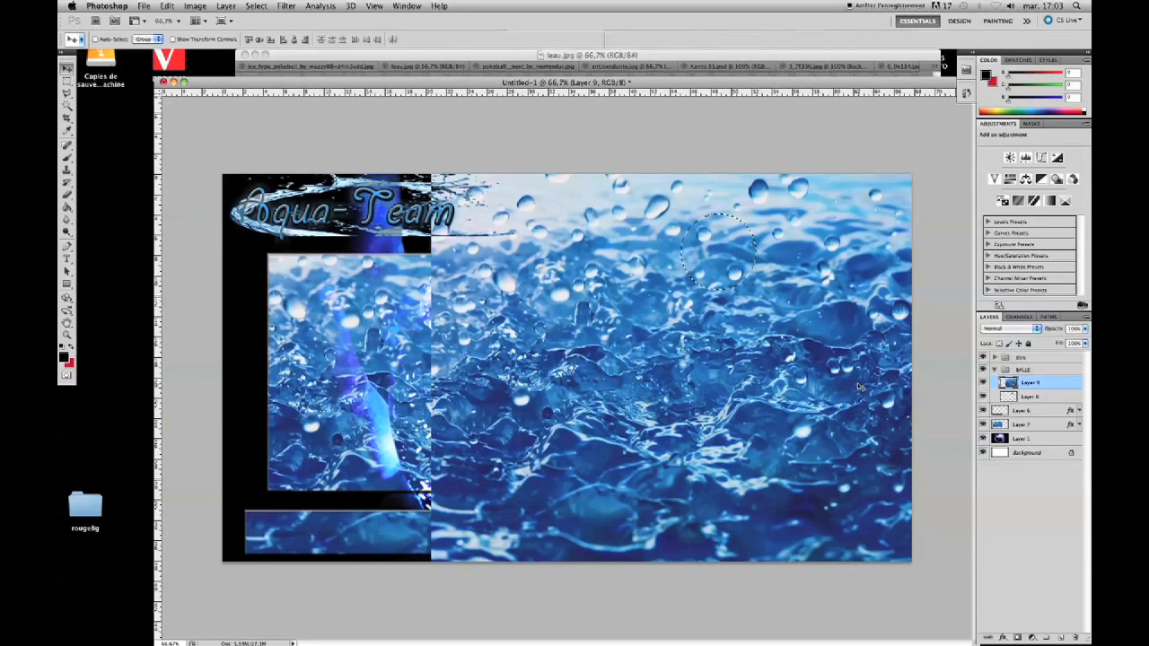
key("super+j")
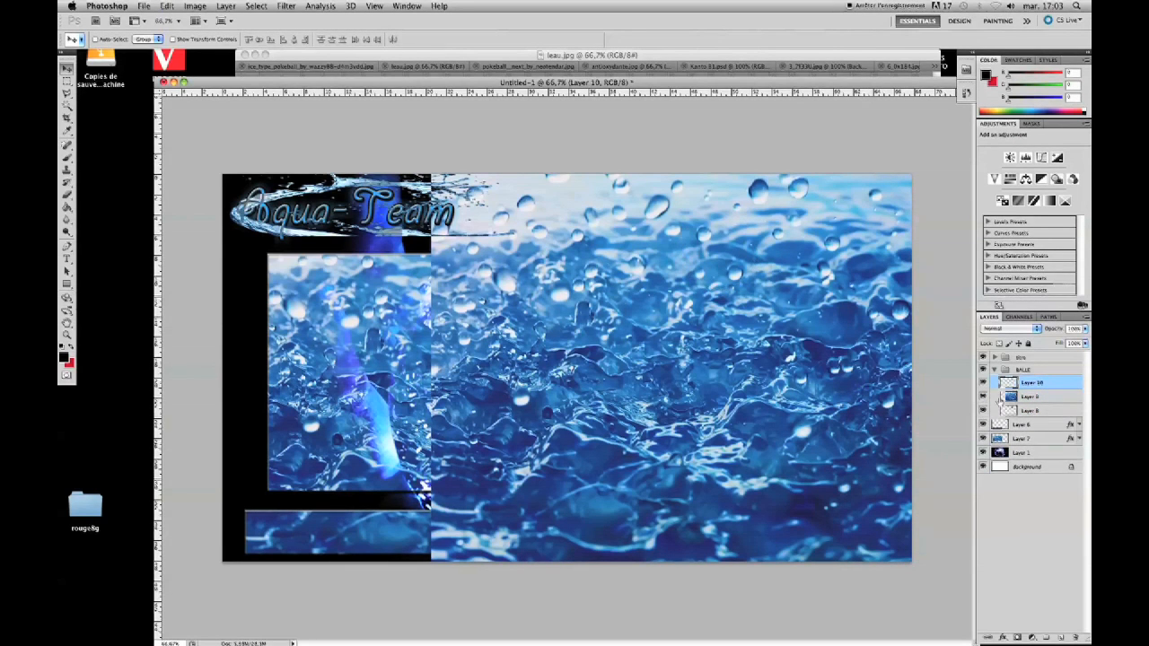
left_click(982, 396)
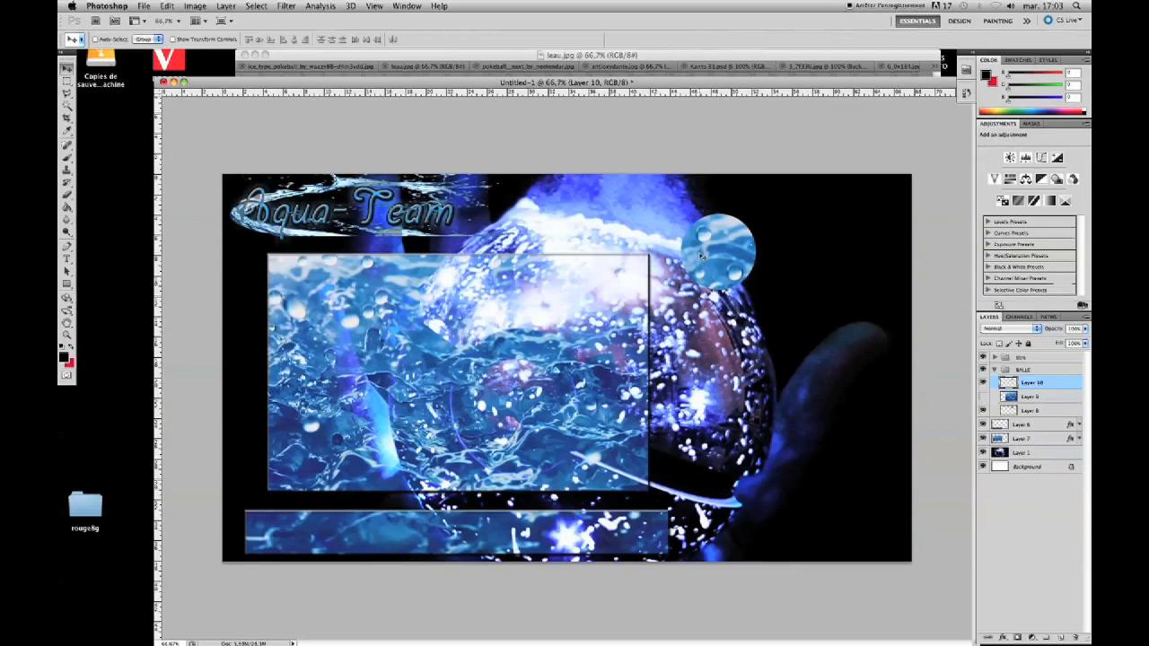
- Place the Poké Ball layer directly beneath the round water cut-out and set the cut-out's blend mode to Overlay
left_click_drag(1009, 411, 1009, 391)
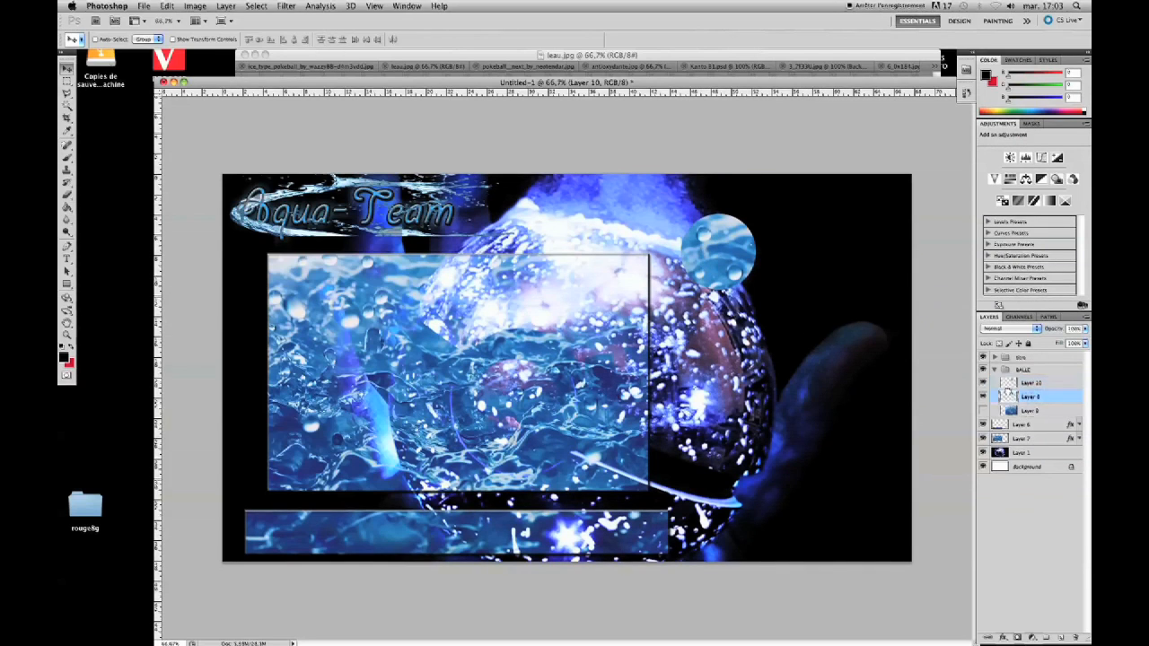
left_click(983, 383)
left_click(983, 382)
left_click(1009, 384)
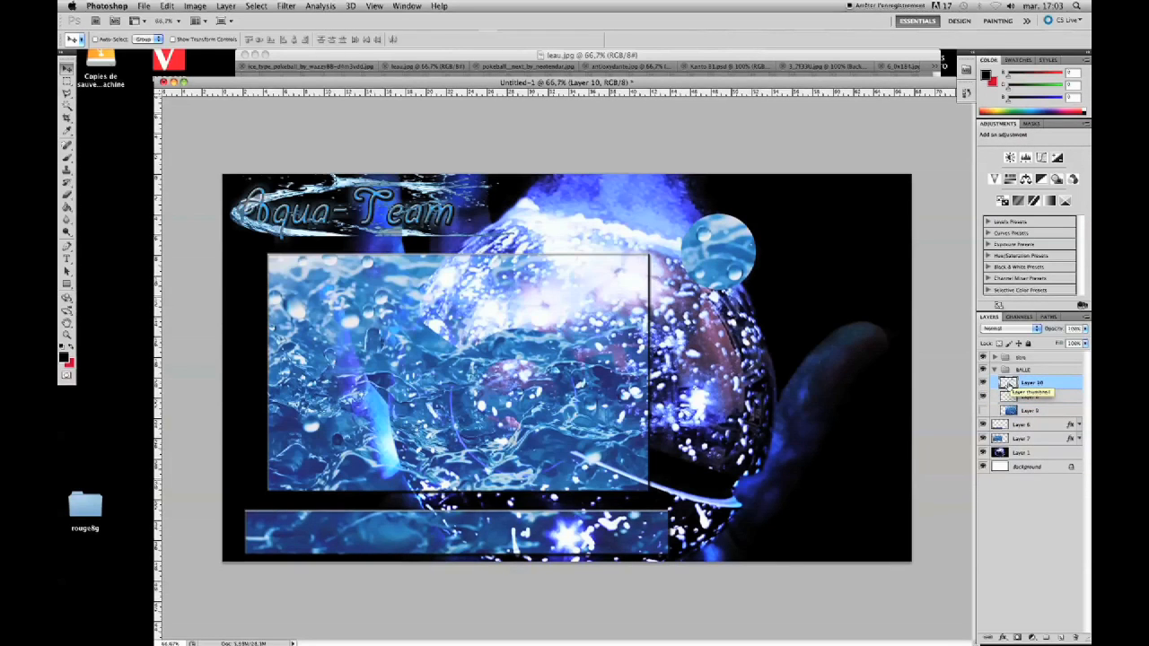
left_click(1010, 330)
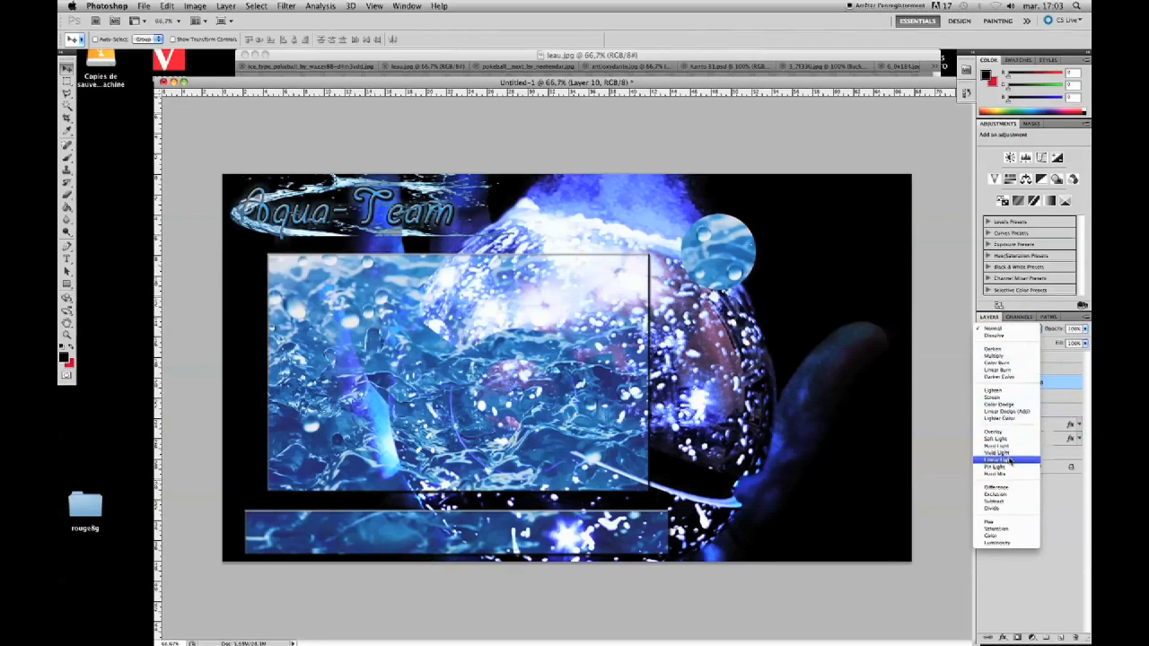
left_click(996, 432)
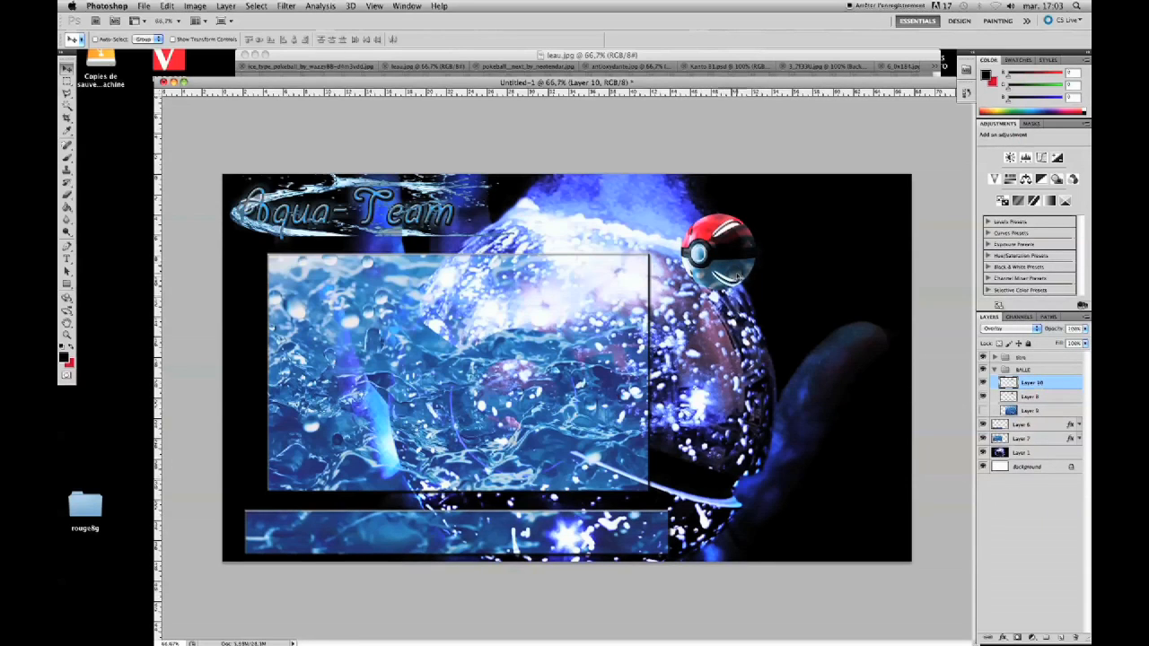
- Duplicate the round water cut-out and set the duplicate's blend mode to Color
left_click_drag(1011, 385, 1061, 637)
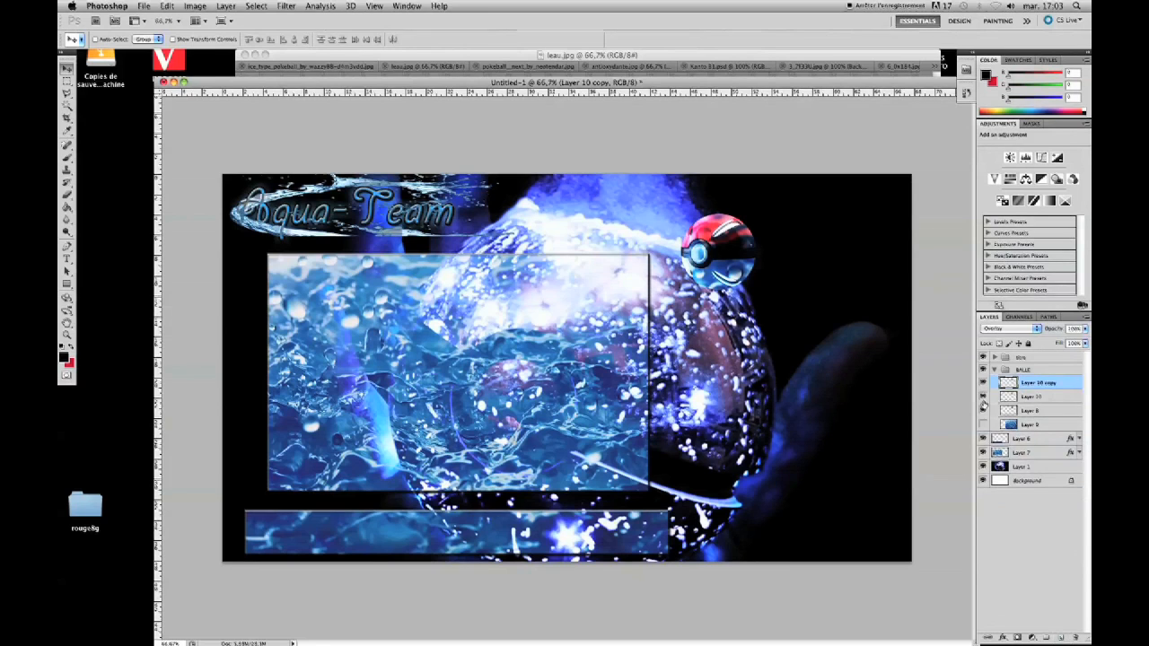
left_click(1014, 329)
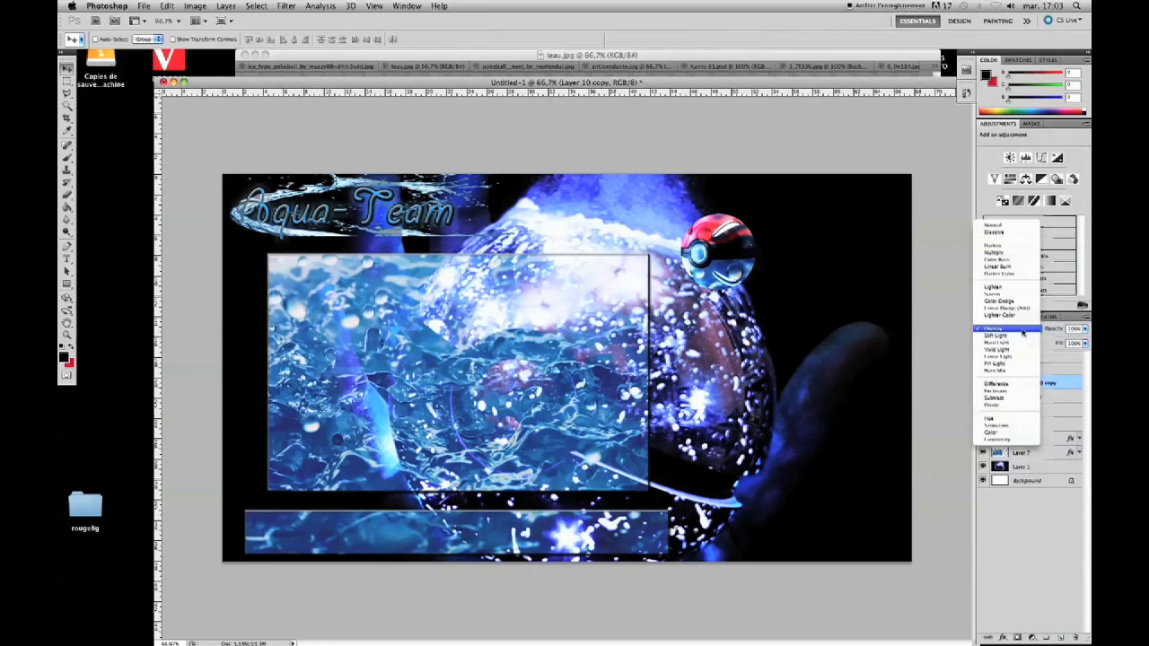
left_click(1009, 436)
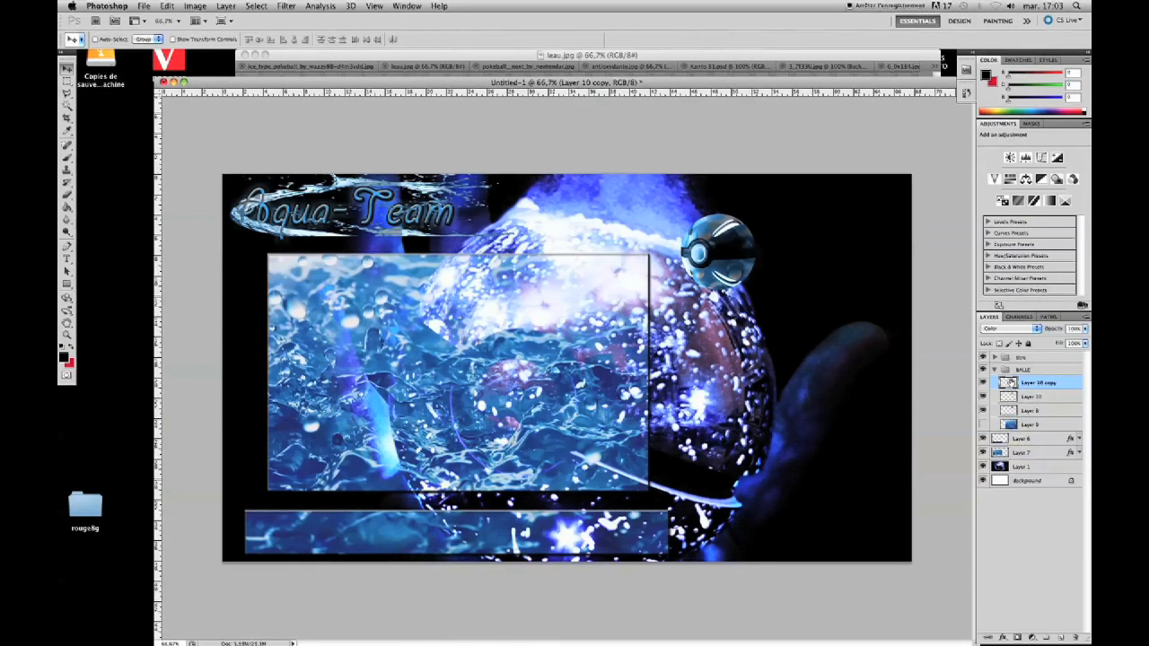
- Try another duplicate of the round water cut-out in Lighten mode, compare it, and delete it
left_click_drag(1008, 384, 1061, 637)
left_click(1010, 329)
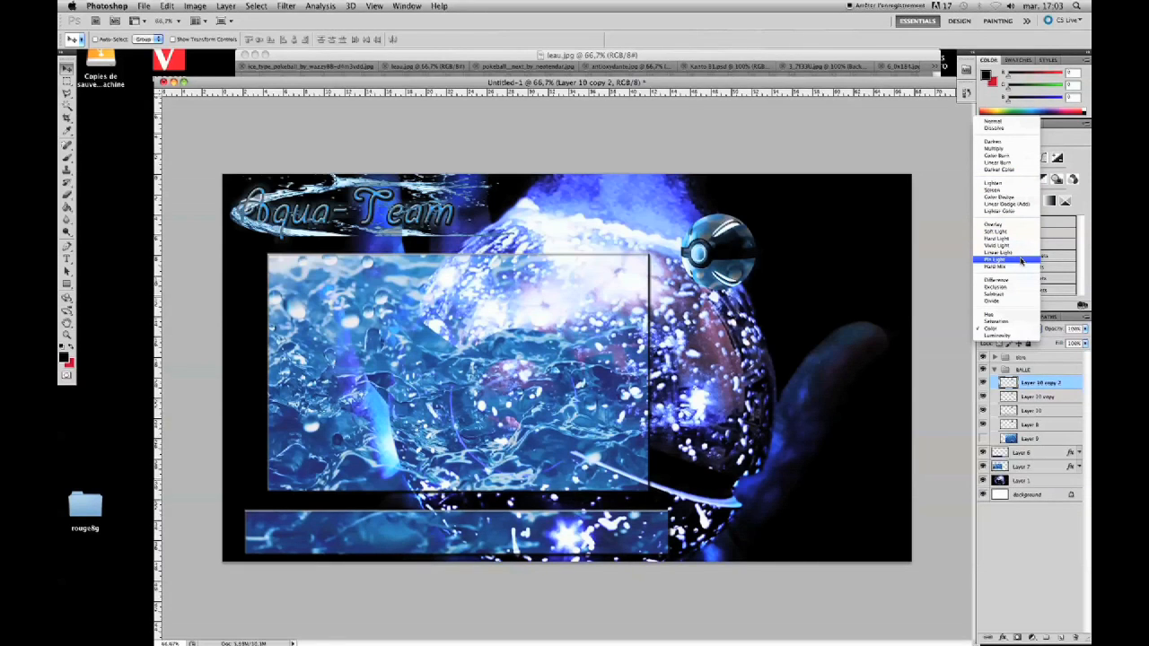
left_click(1000, 184)
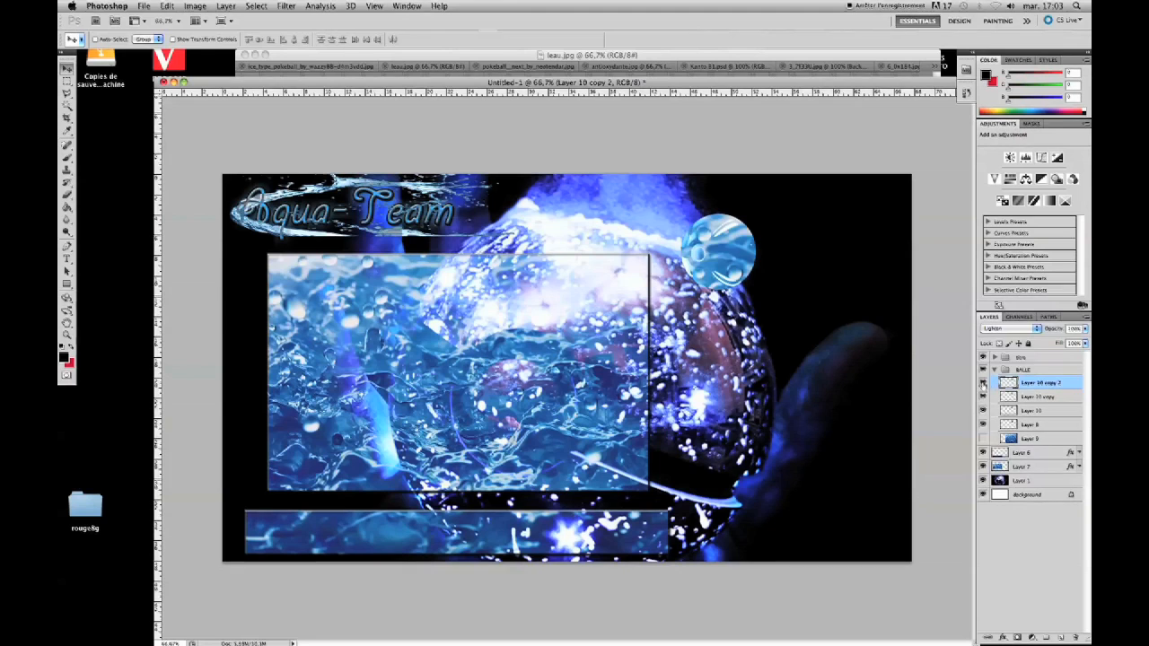
left_click(982, 384)
left_click_drag(1003, 382, 1075, 638)
- Try the Overlay water cut-out above the Color copy, compare both layers' visibility, and restore the previous layer order
mouse_move(1011, 396)
left_mouse_down()
mouse_move(1009, 376)
mouse_move(1010, 410)
mouse_move(1013, 382)
mouse_move(1011, 395)
left_mouse_up()
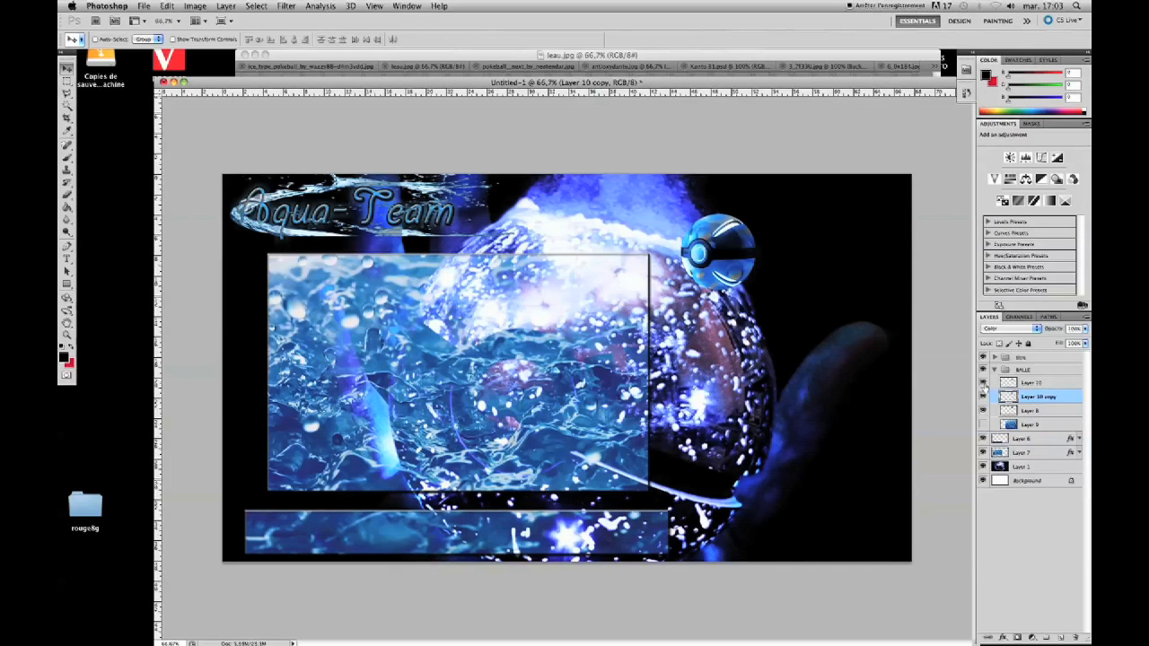
left_click(982, 382)
left_click(982, 382)
left_click(982, 396)
left_click(982, 396)
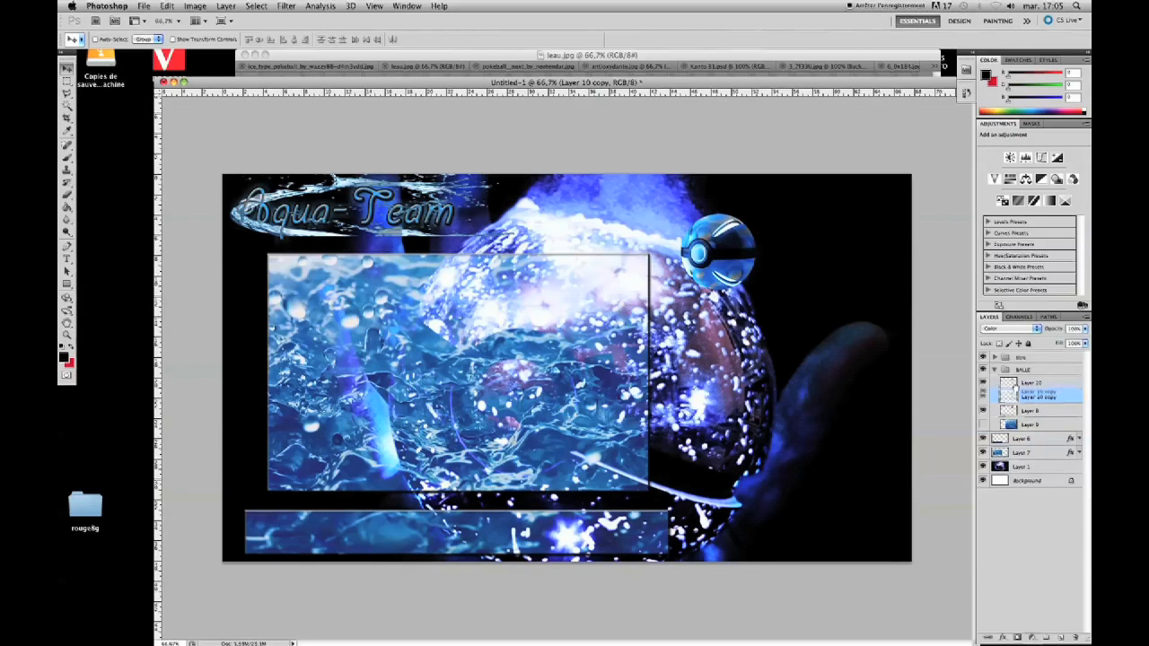
left_click_drag(1037, 393, 1011, 383)
left_click(982, 396)
left_click(982, 397)
left_click(982, 383)
left_click(982, 384)
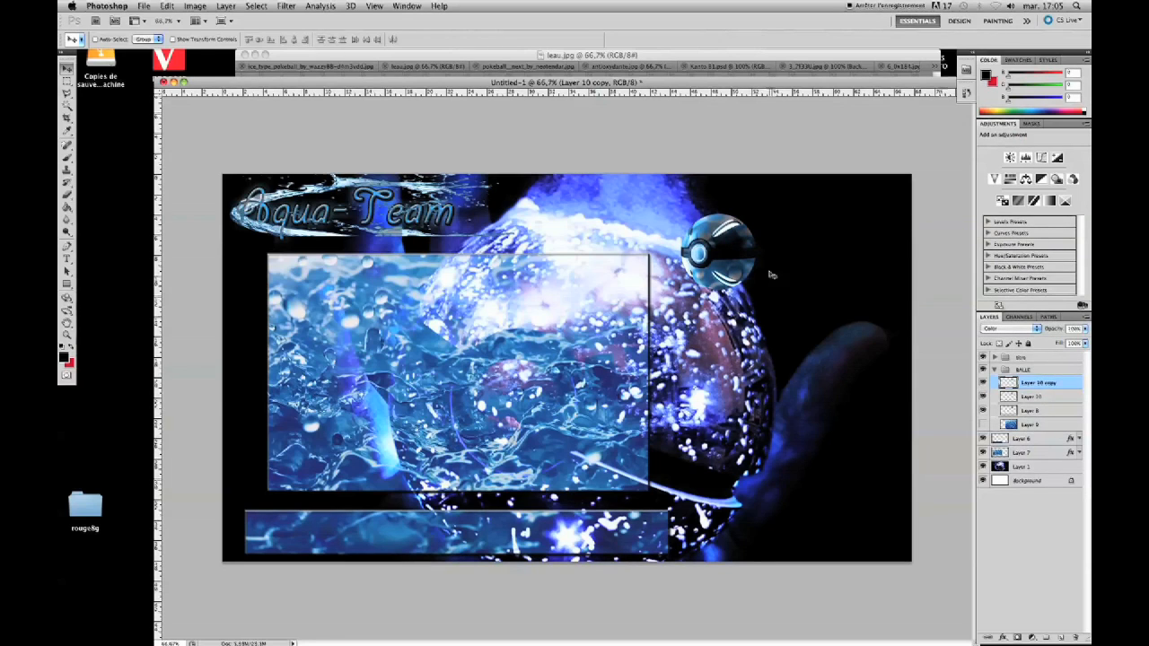
- Copy the water splash from antioxydante.jpg into the composition and position it around the Poké Ball
left_click(424, 66)
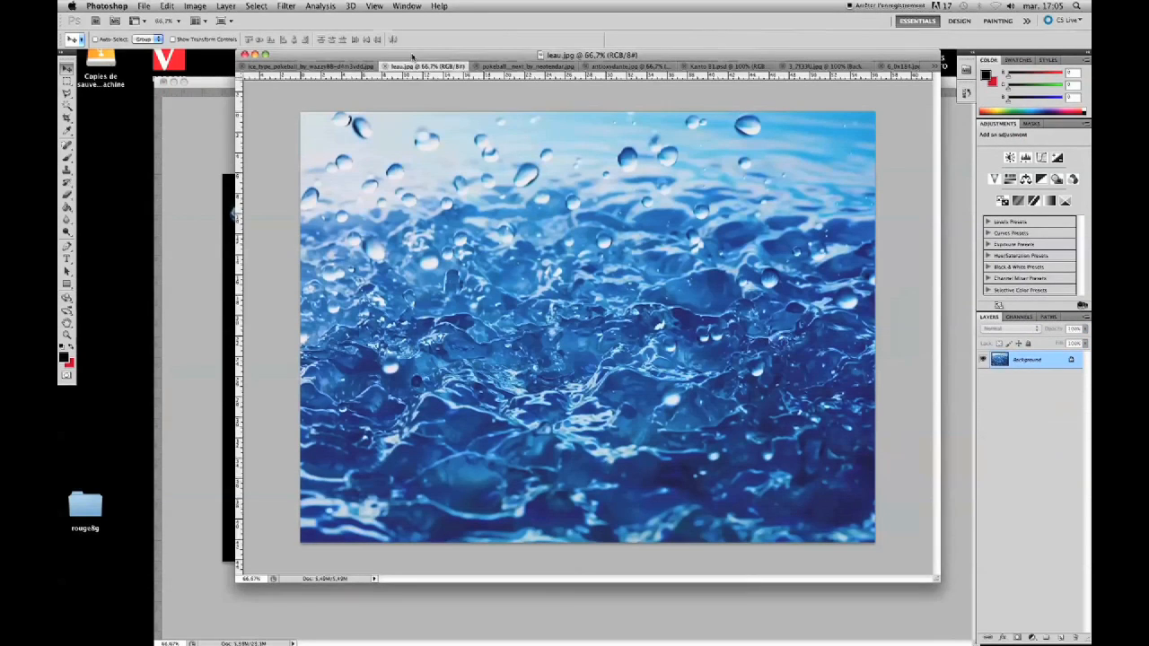
left_click(507, 69)
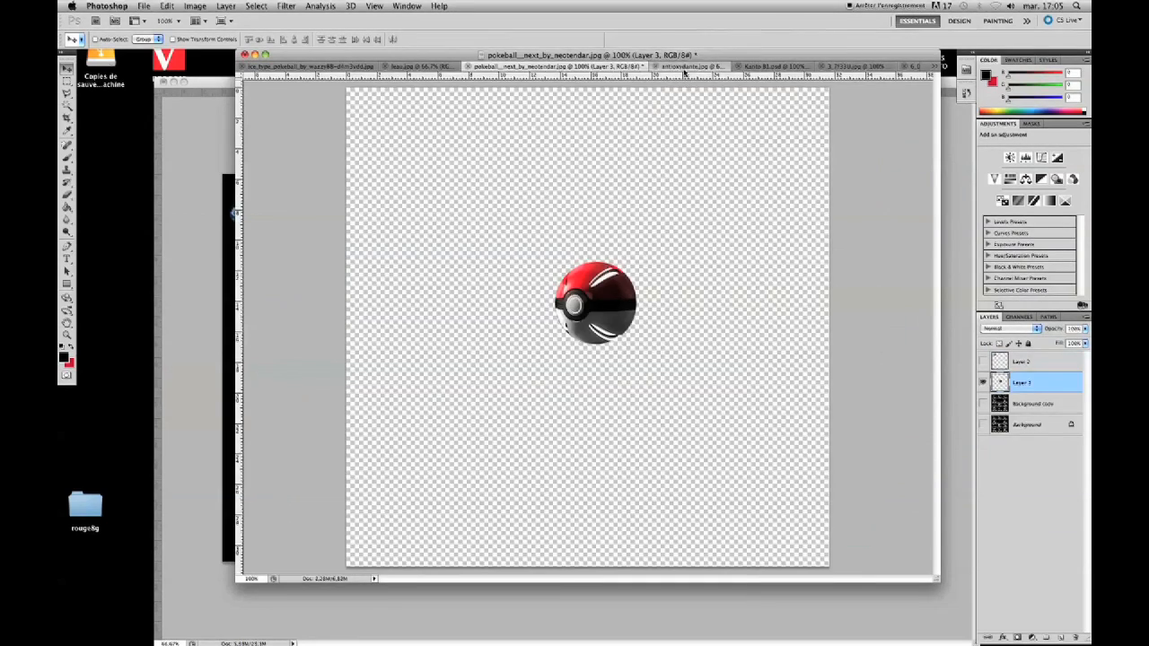
left_click(633, 67)
left_click_drag(662, 286, 203, 141)
left_click_drag(321, 237, 768, 235)
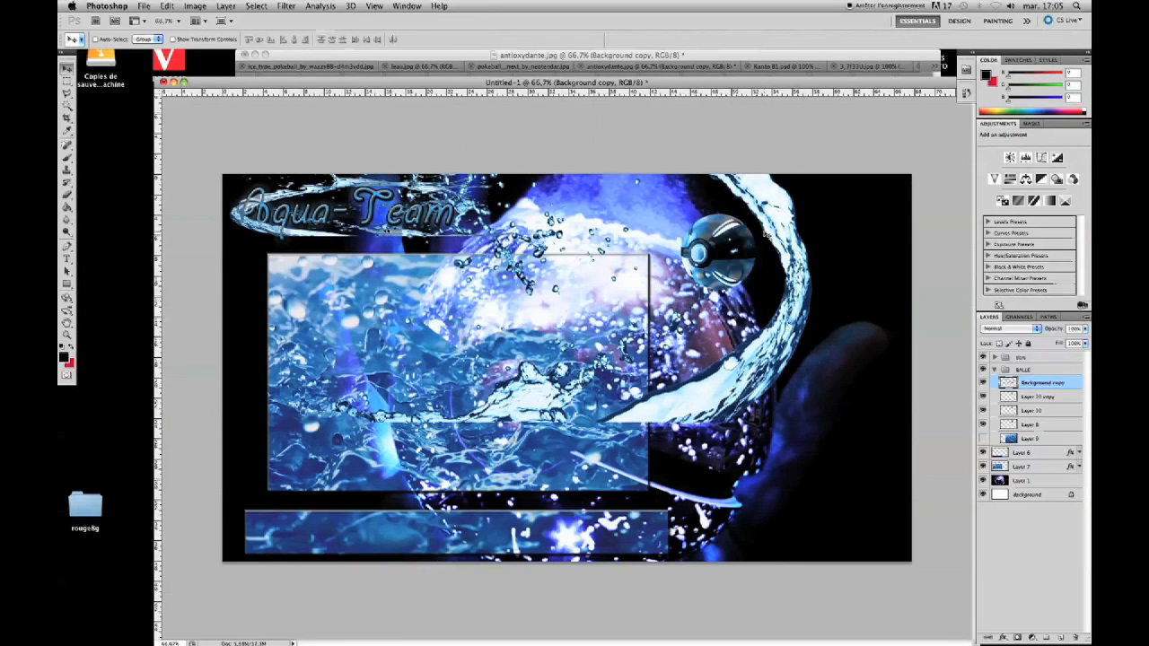
- Scale the water splash to about 24% width and 25% height so that it wraps tightly around the Poké Ball
key("ctrl+t")
left_click_drag(811, 426, 737, 255)
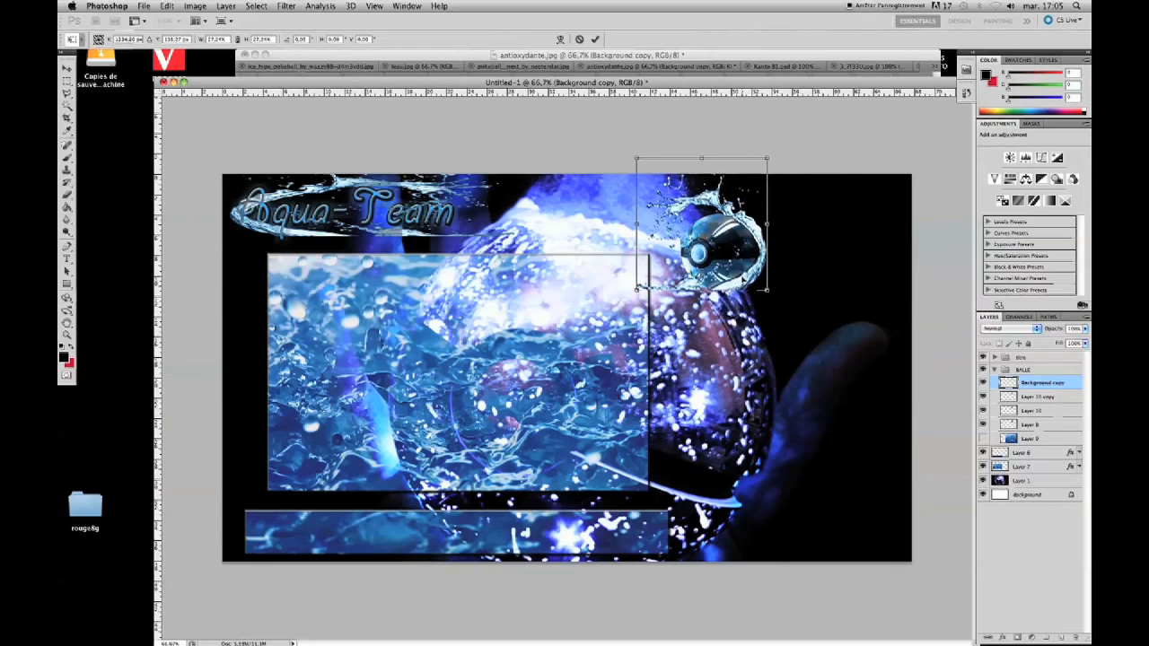
left_click_drag(636, 289, 650, 285)
left_click_drag(710, 158, 707, 165)
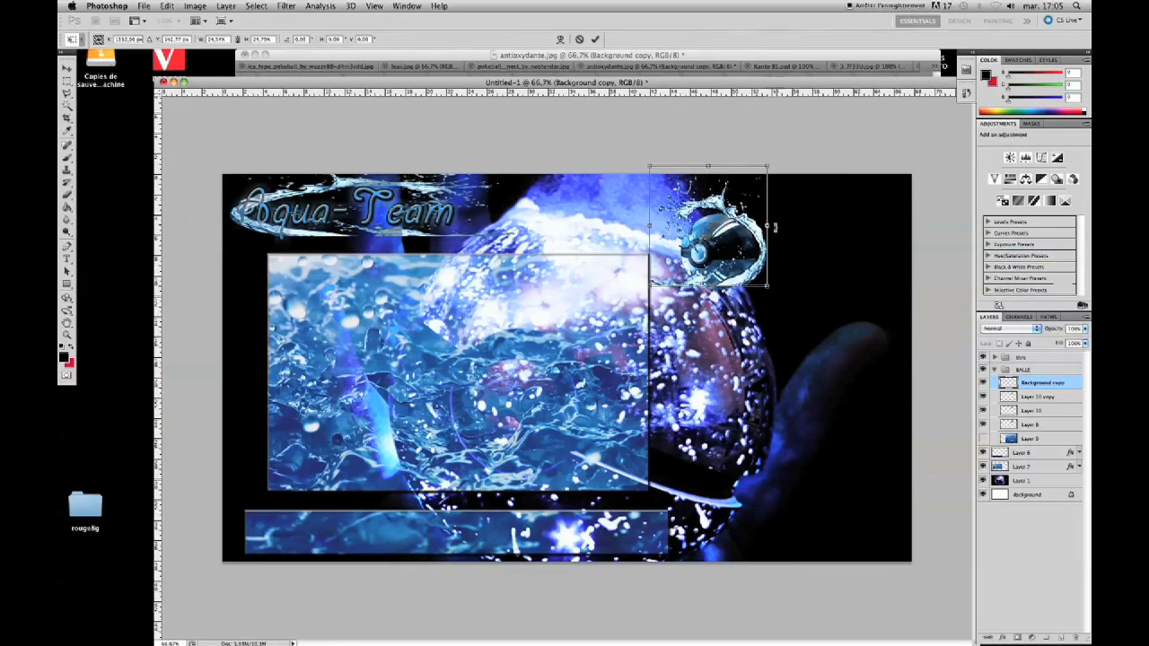
left_click_drag(769, 228, 765, 229)
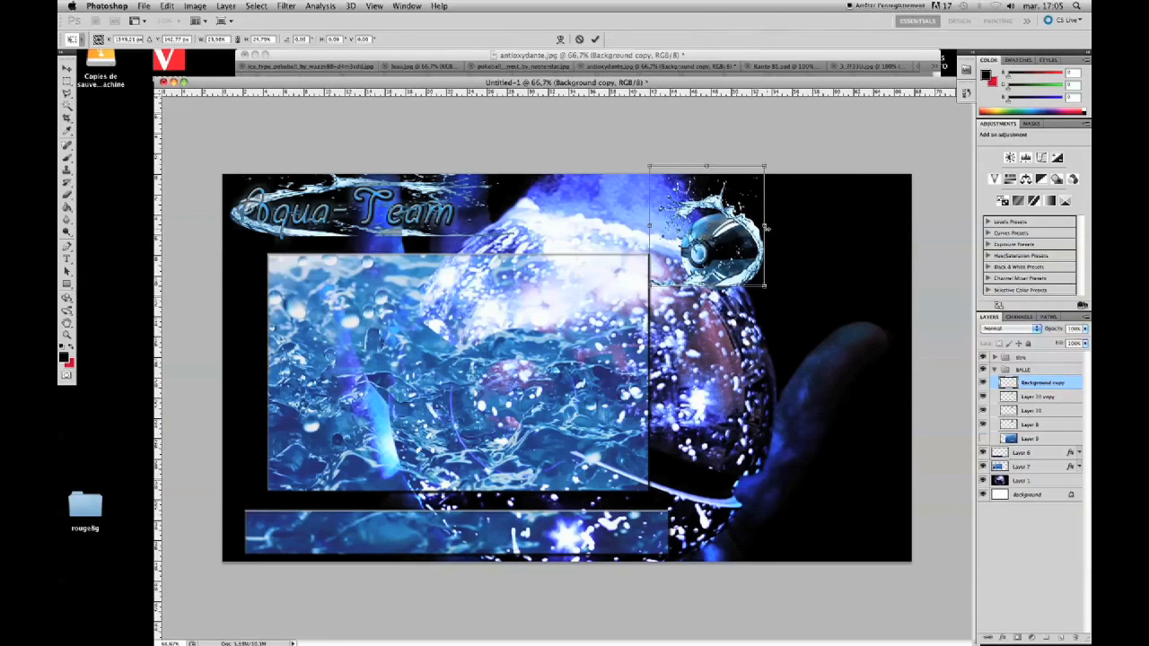
key("Return")
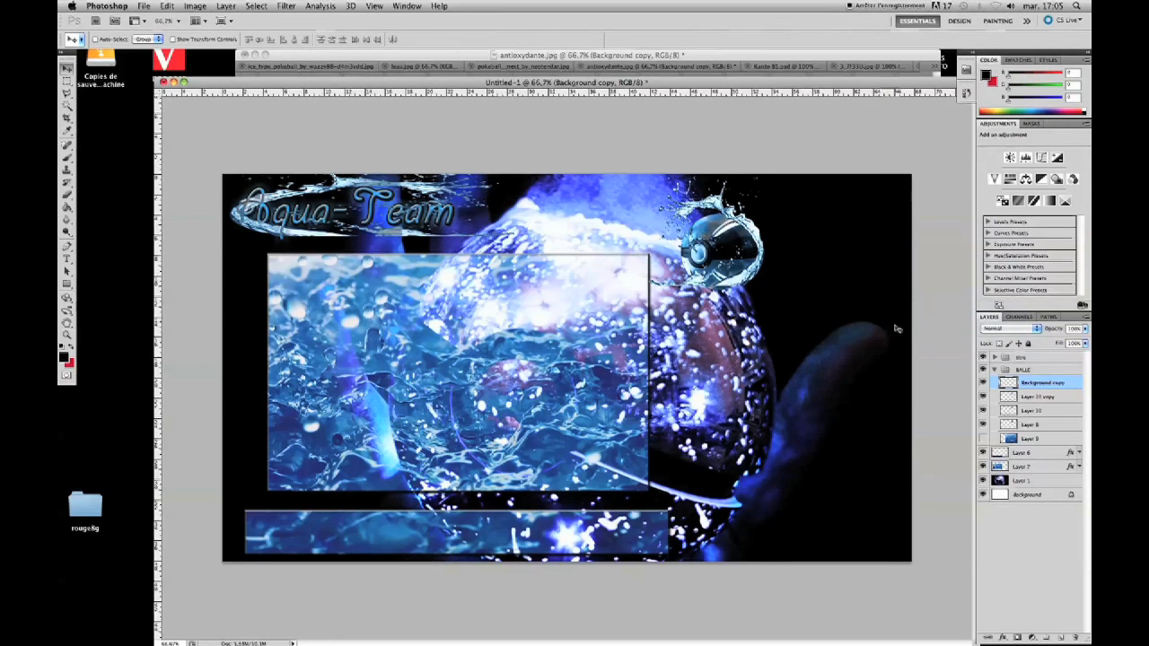
- Set the splash's blend mode to Lighten and move it beneath both water cut-outs, directly above the Poké Ball layer
left_click(1021, 331)
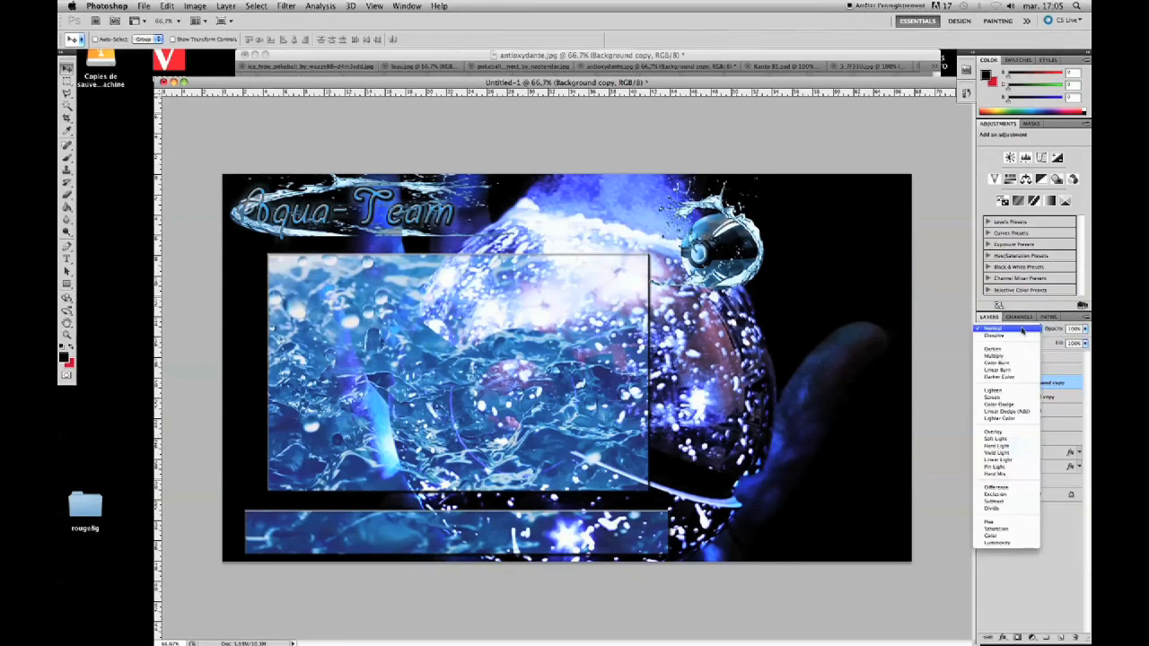
left_click(1007, 394)
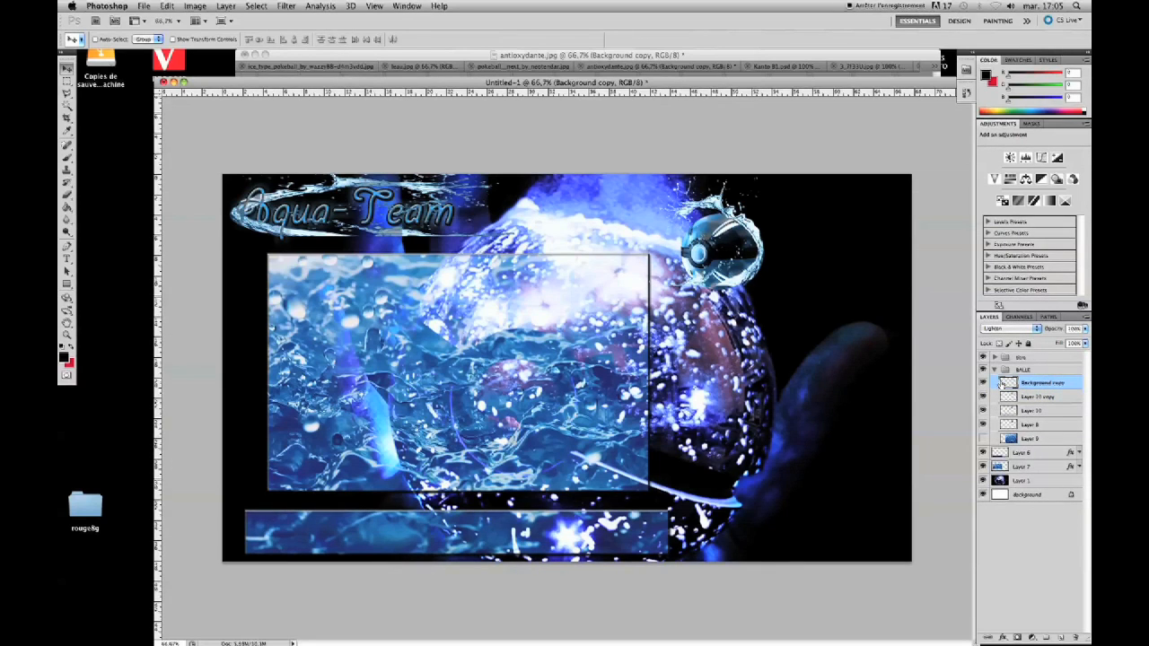
left_click_drag(1002, 384, 1009, 410)
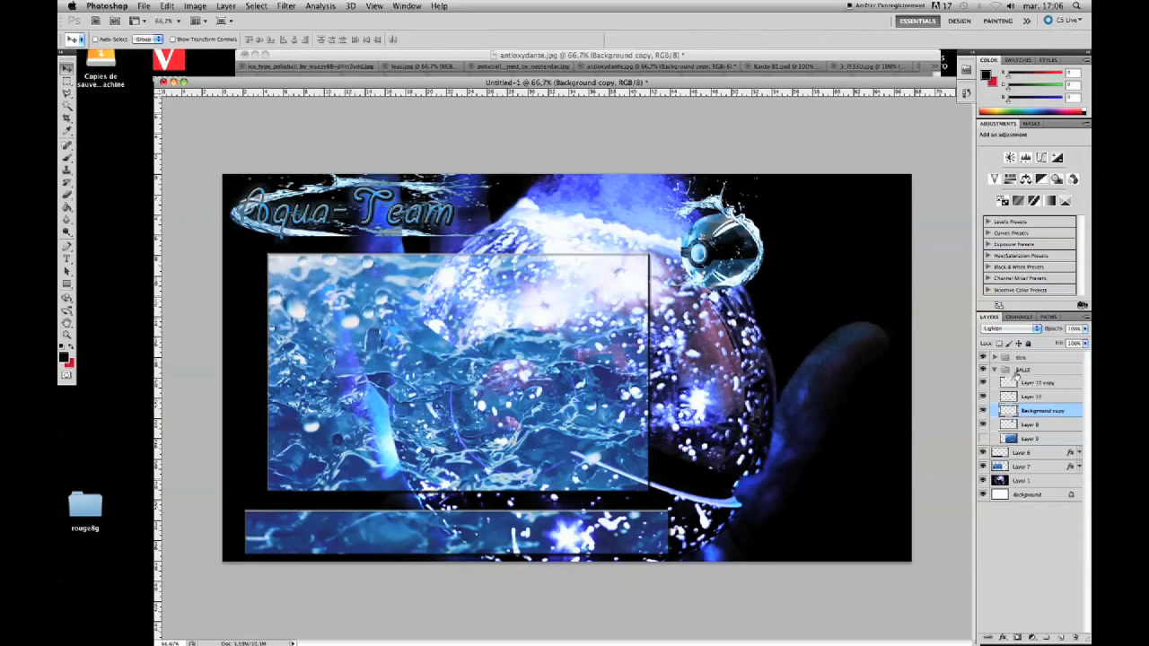
left_click(982, 384)
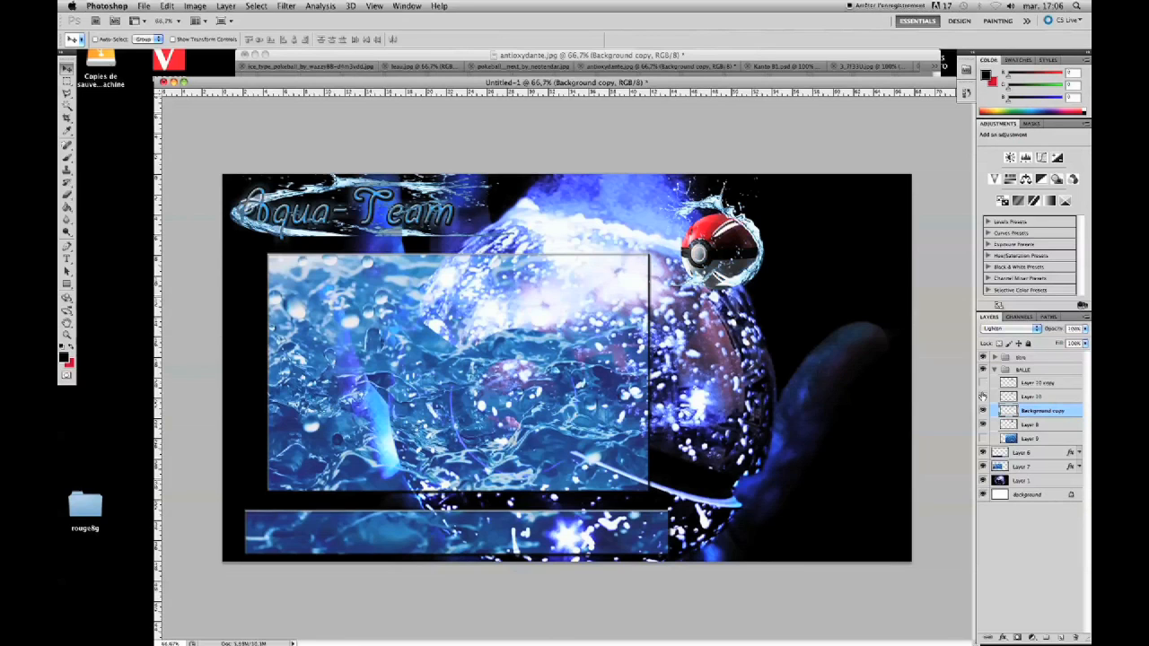
left_click(982, 383)
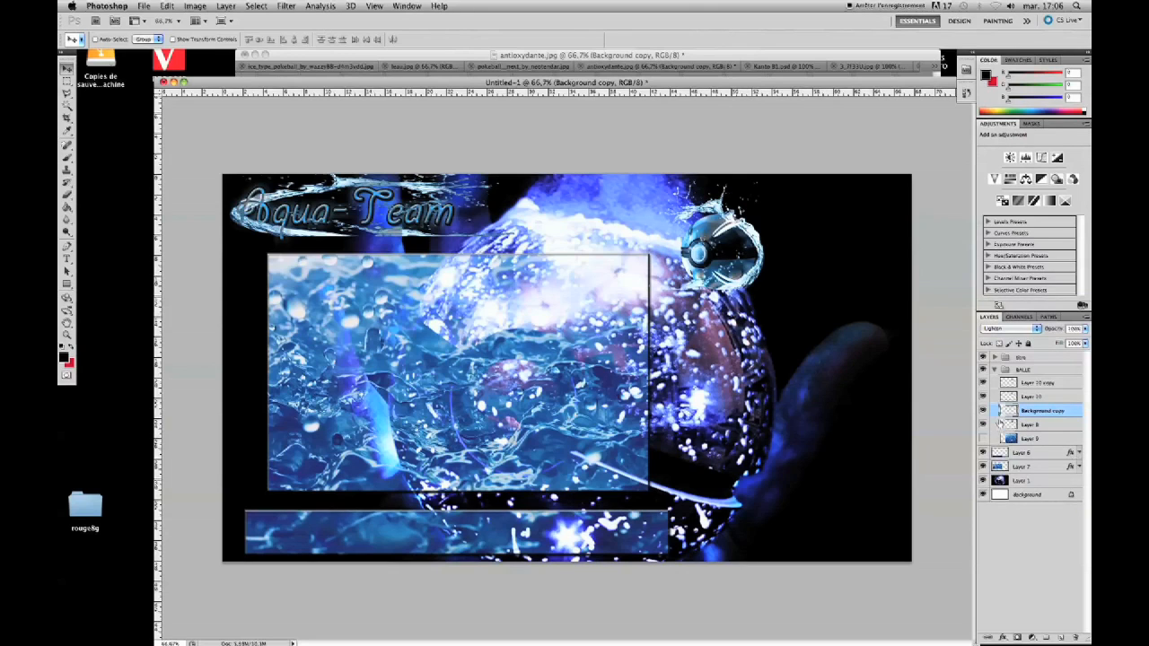
- Collapse the BALLE group and duplicate it
left_click(993, 370)
left_click(1020, 371)
left_click_drag(1024, 371, 1060, 636)
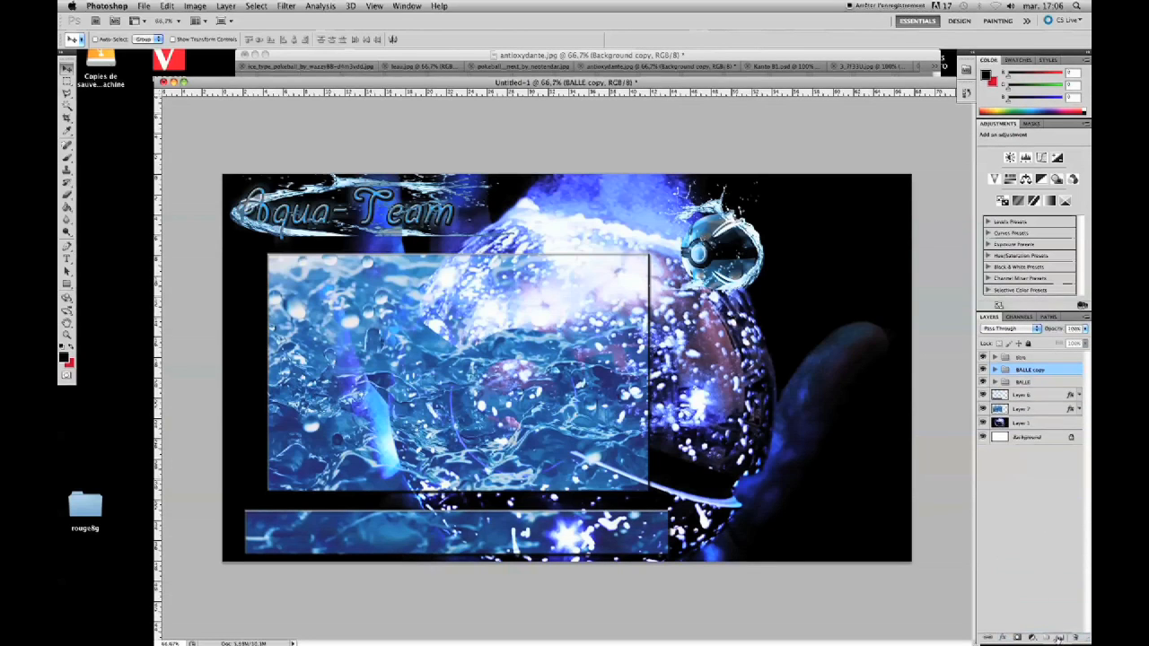
- Duplicate the selected BALLE groups until there are six BALLE groups in total
left_click(1020, 384, "shift")
left_click_drag(1020, 384, 1064, 639)
left_click_drag(1024, 376, 1060, 636)
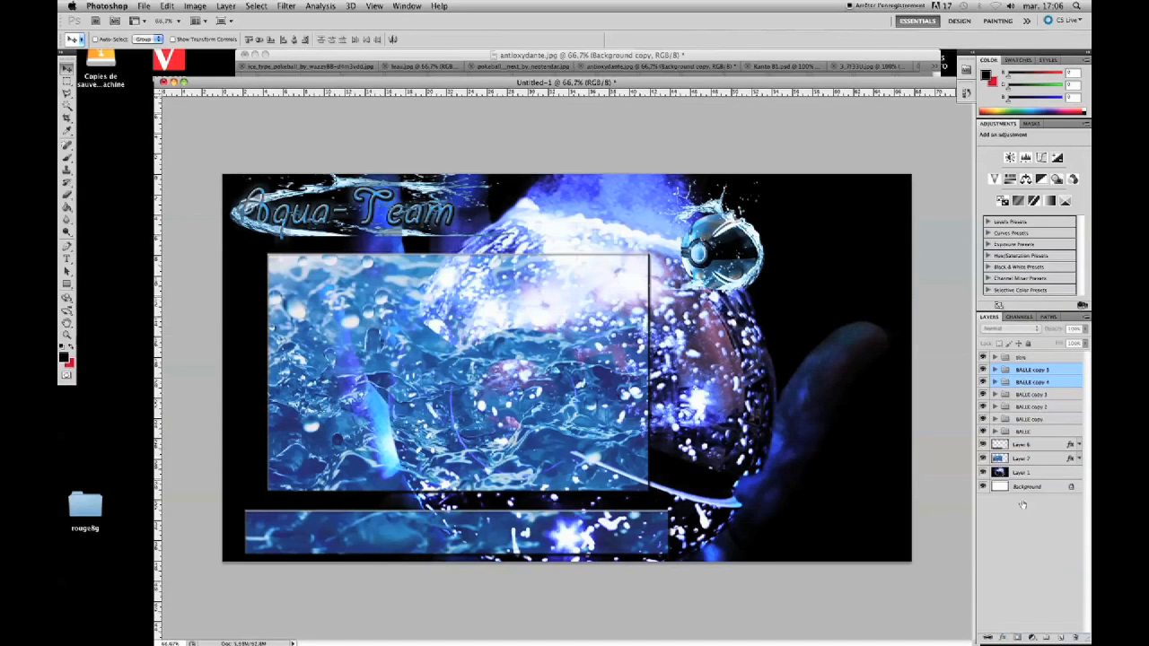
- Move BALLE copy 5 beside the original Poké Ball, and place BALLE copy 3 and BALLE copy 2 as a second row beneath
left_click(1004, 371)
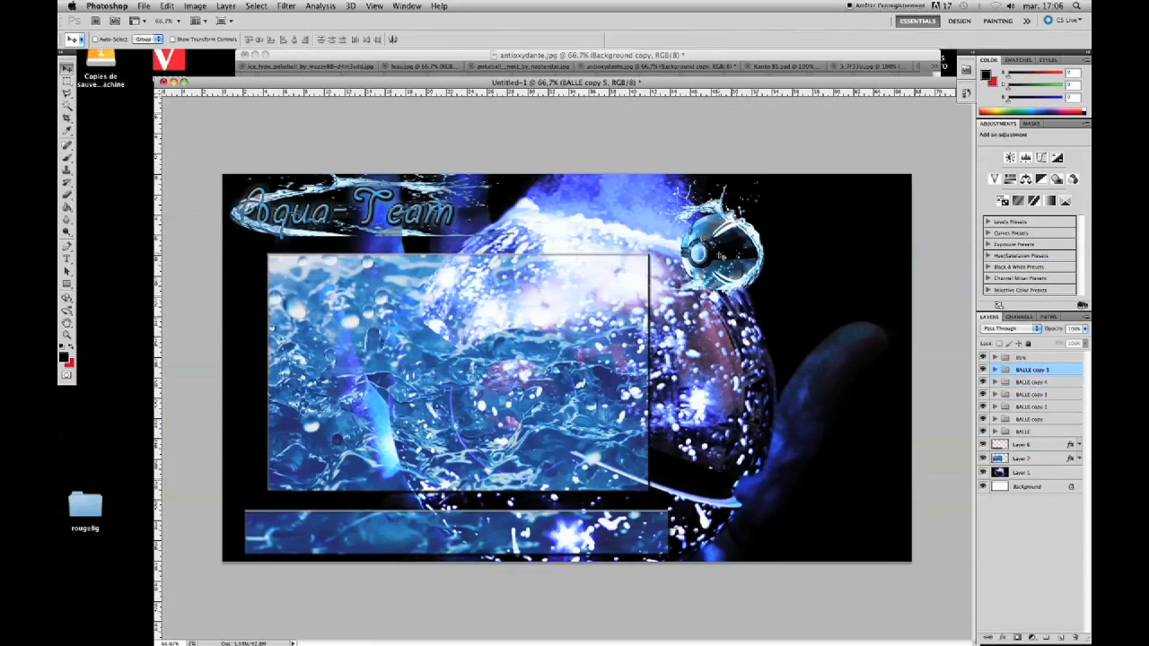
left_click_drag(721, 255, 800, 260)
left_click_drag(847, 257, 840, 259)
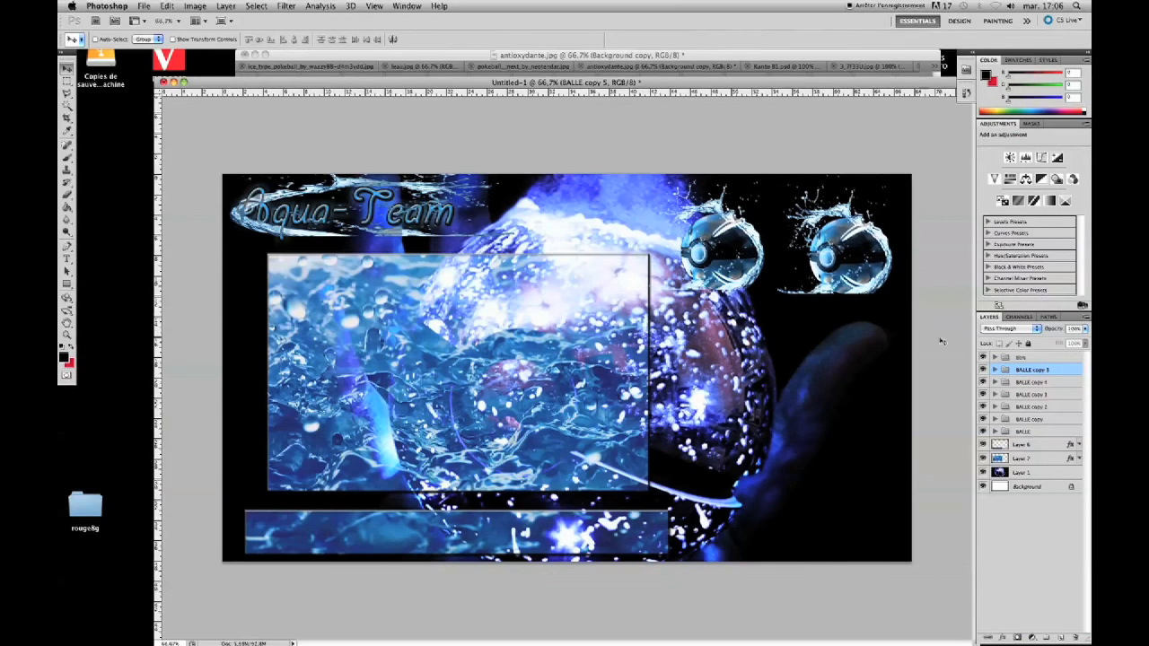
left_click(1023, 394)
left_click_drag(740, 245, 746, 368)
left_click(1020, 406)
left_click_drag(727, 251, 857, 362)
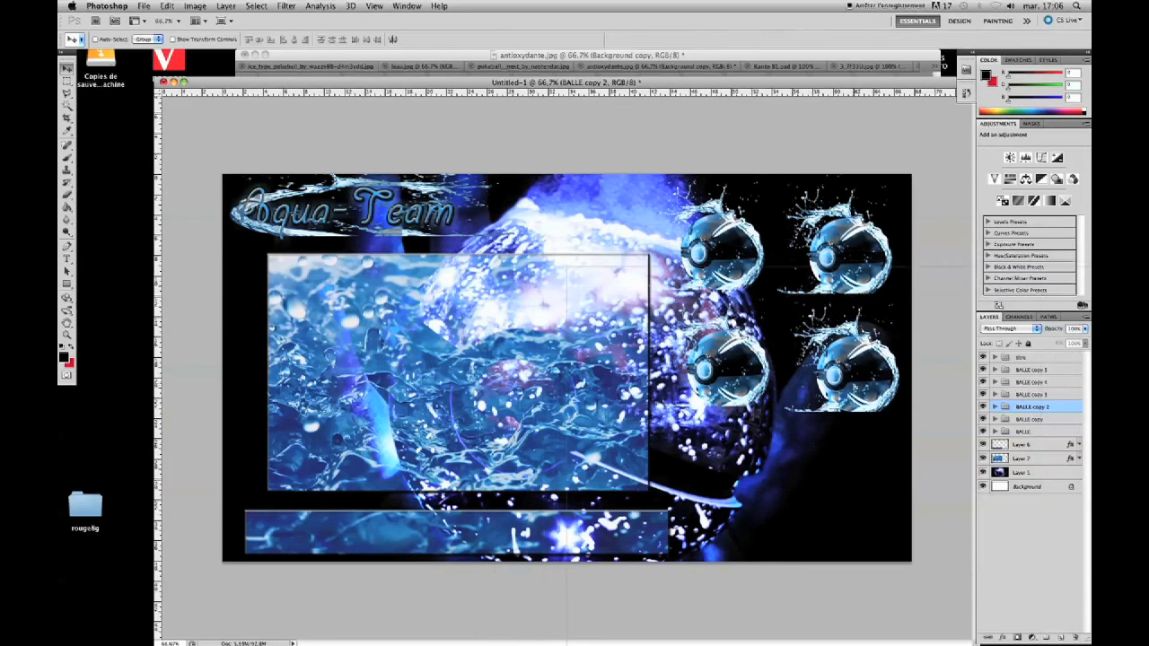
- Place BALLE copy and BALLE side by side as a third row, aligning BALLE copy with the column above
left_click(1023, 419)
left_click_drag(726, 429, 729, 539)
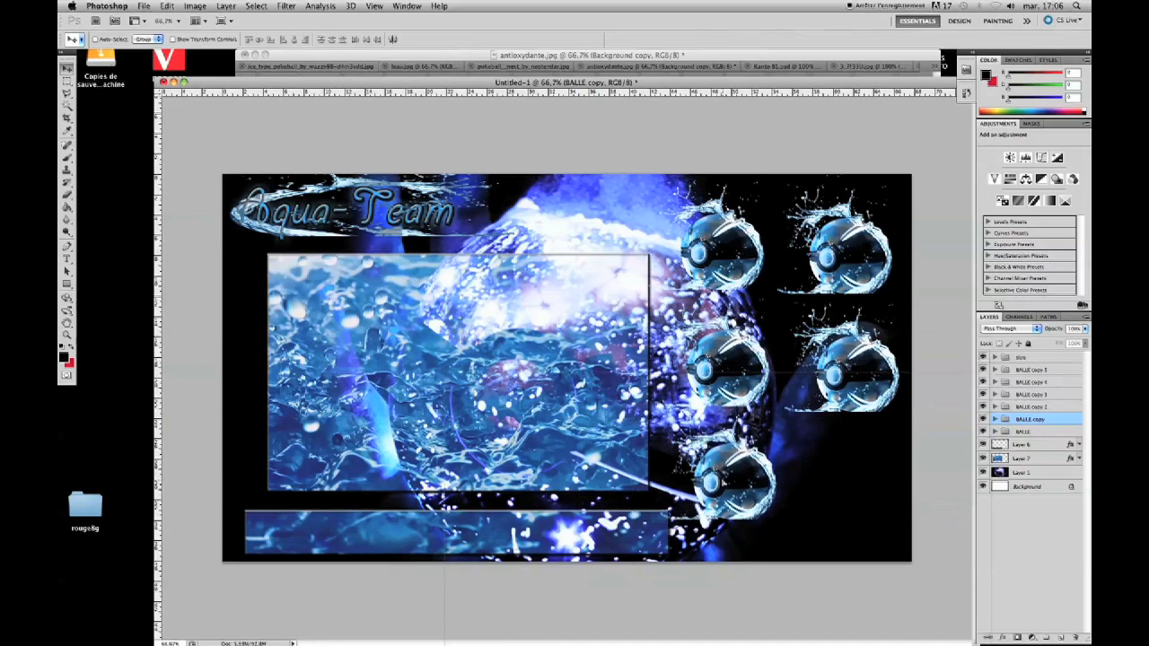
left_click(1024, 432)
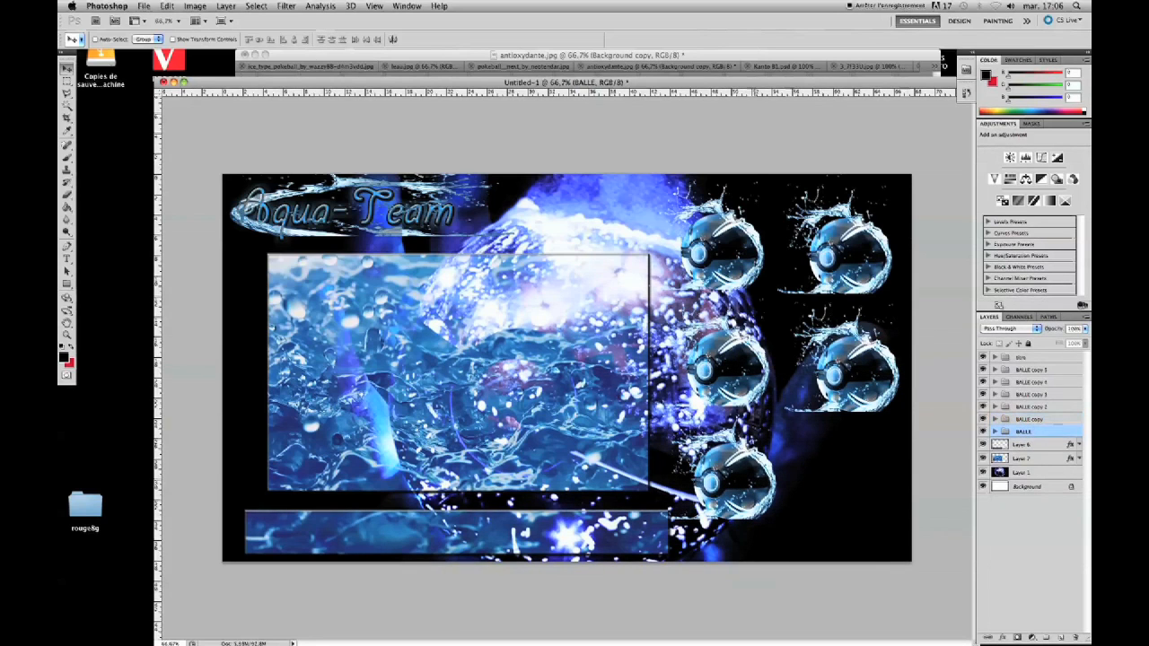
left_click_drag(732, 471, 870, 489)
left_click(1029, 419)
mouse_move(741, 479)
left_mouse_down()
mouse_move(728, 479)
mouse_move(733, 488)
left_mouse_up()
- Nudge BALLE copy 3 down until it is level with the other Poké Ball in the middle row
left_click(1030, 394)
key("Down")
key("Down")
key("Down")
key("Down")
key("Down")
key("Down")
key("Down")
key("Down")
key("Down")
key("Down")
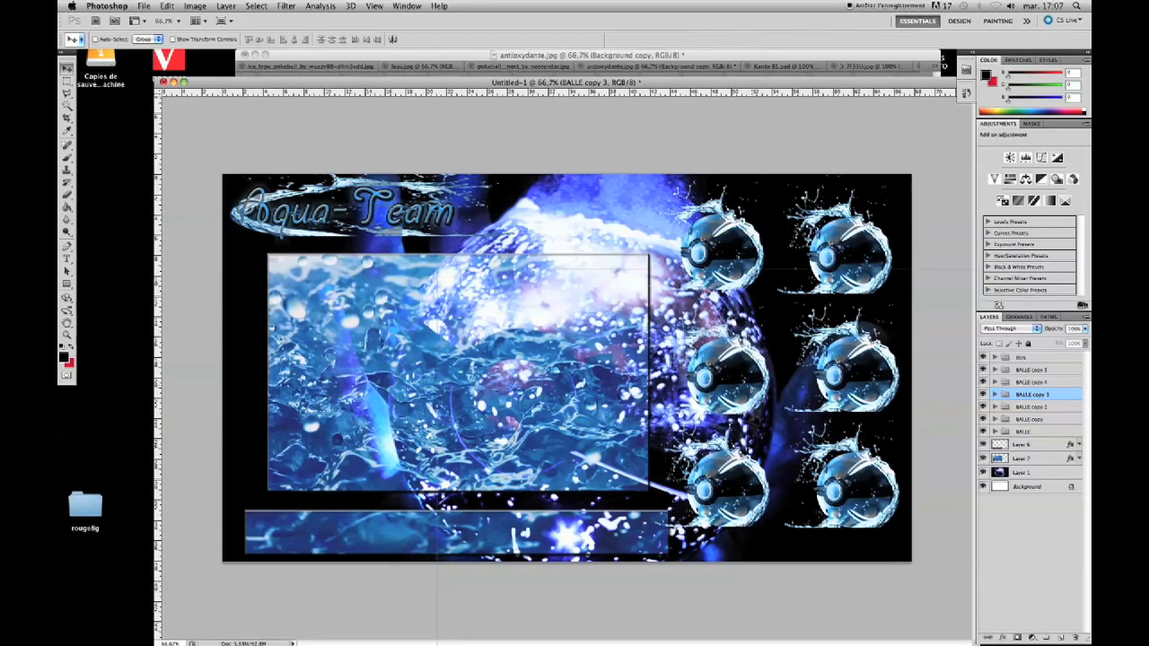
- Align BALLE copy 5 with the Poké Balls in its column and lower BALLE copy 4 to level the top row
left_click(1023, 371)
key("Up")
key("Up")
key("Up")
key("Up")
key("Up")
key("Up")
key("Up")
key("Up")
key("Up")
key("Up")
key("Up")
key("Up")
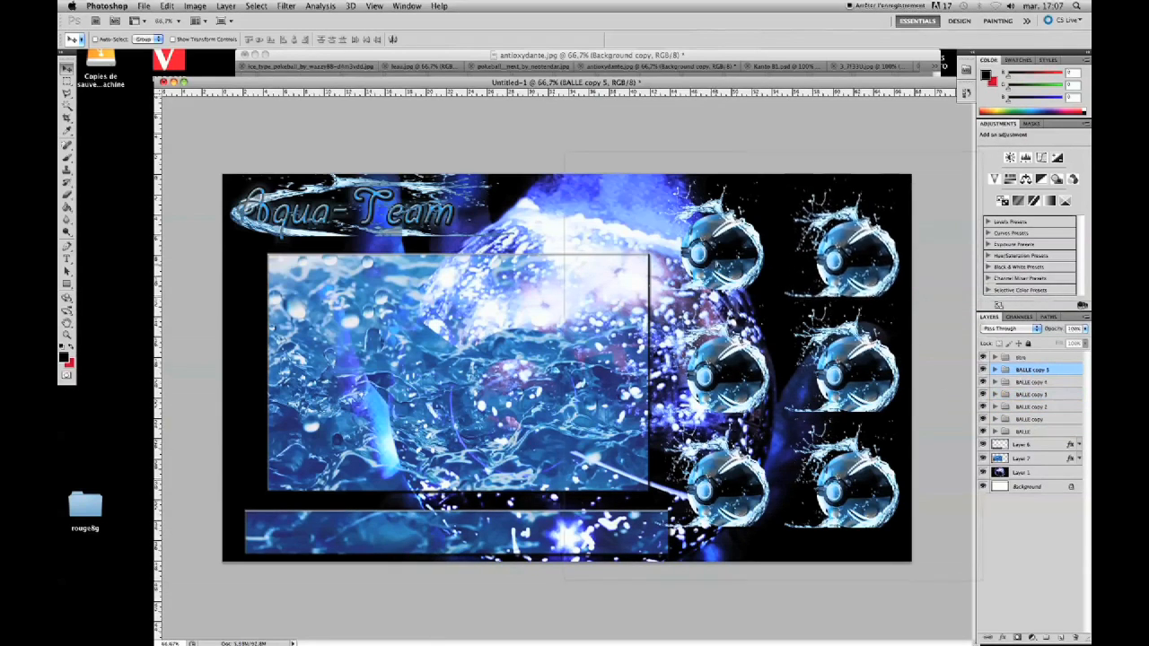
key("Up")
key("Up")
key("Up")
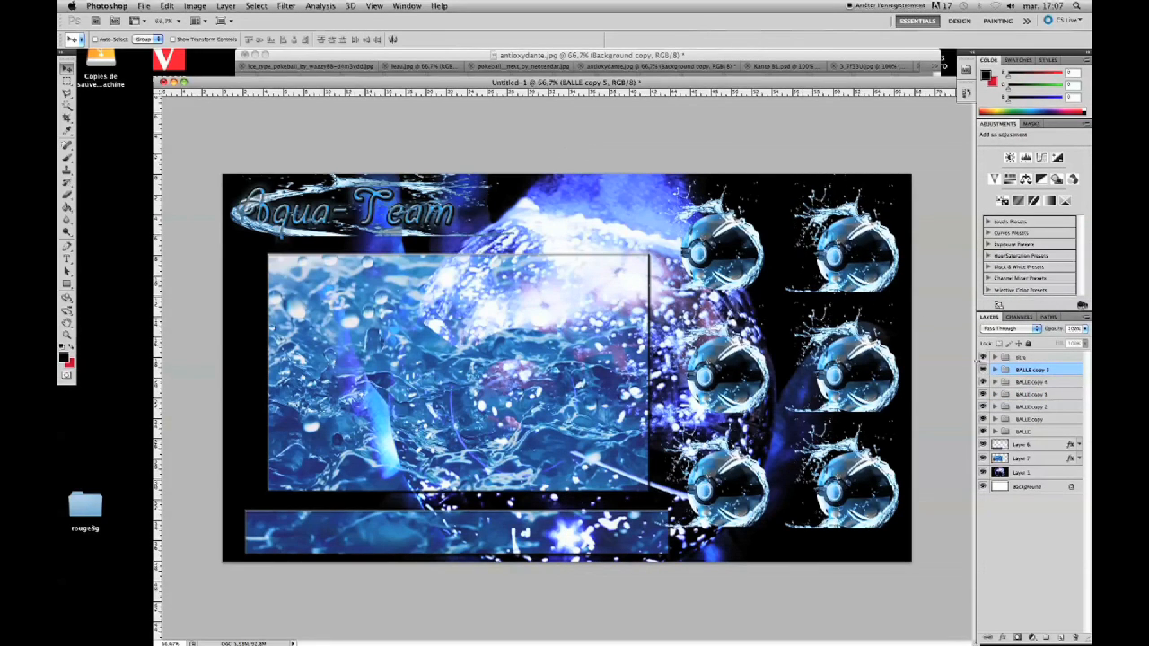
left_click_drag(862, 266, 862, 270)
left_click(1016, 383)
left_click_drag(731, 264, 731, 272)
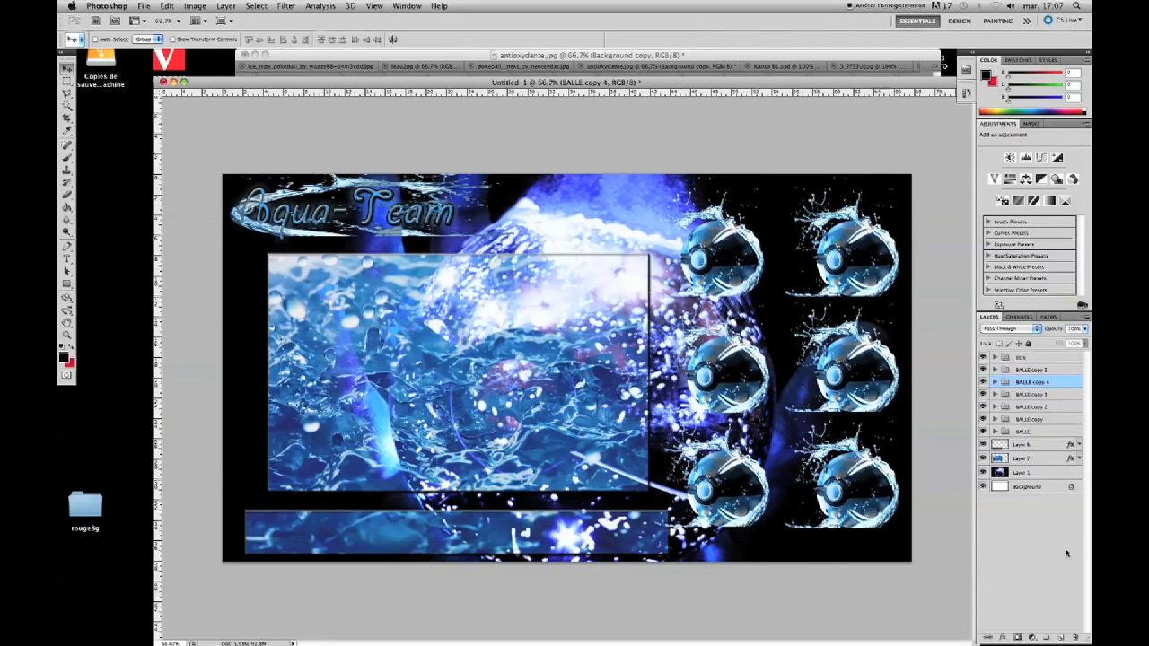
- Create a group named POKEBALL, move all six BALLE groups into it and collapse it
left_click(1046, 639)
double_click(1029, 383)
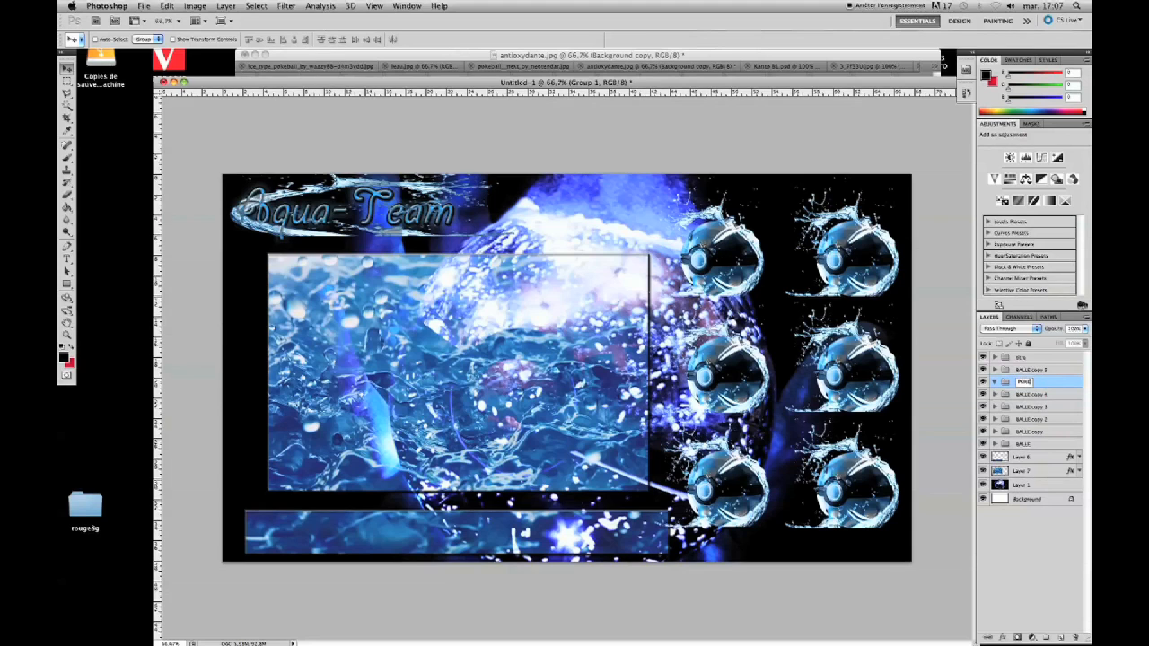
key("Return")
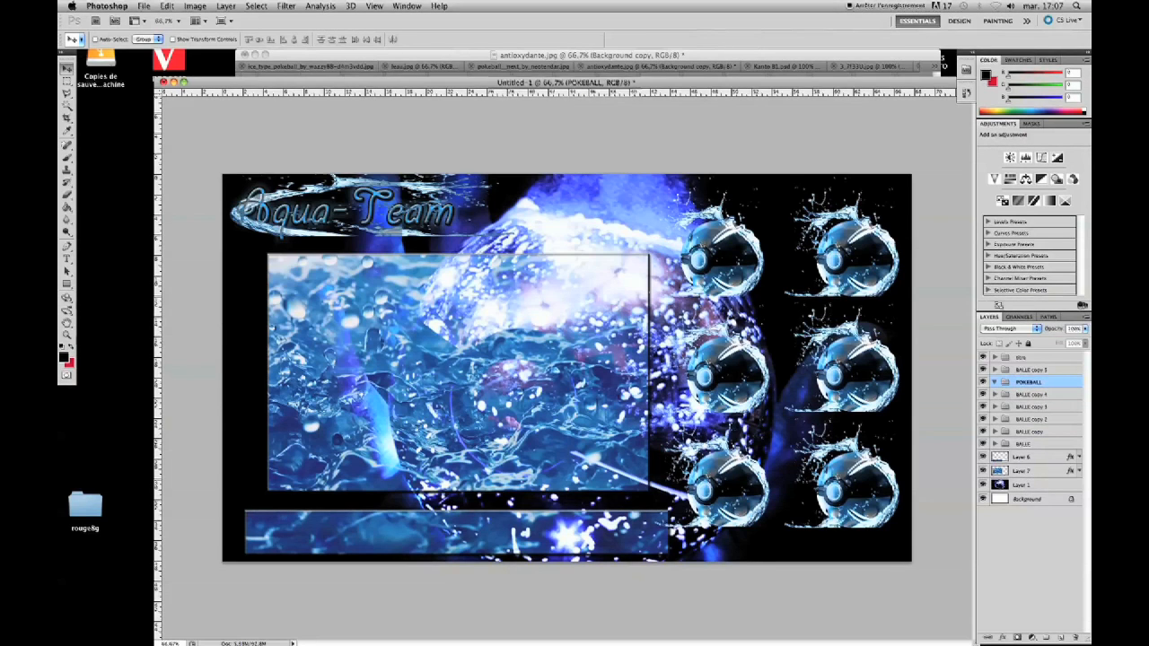
left_click_drag(1017, 382, 1015, 381)
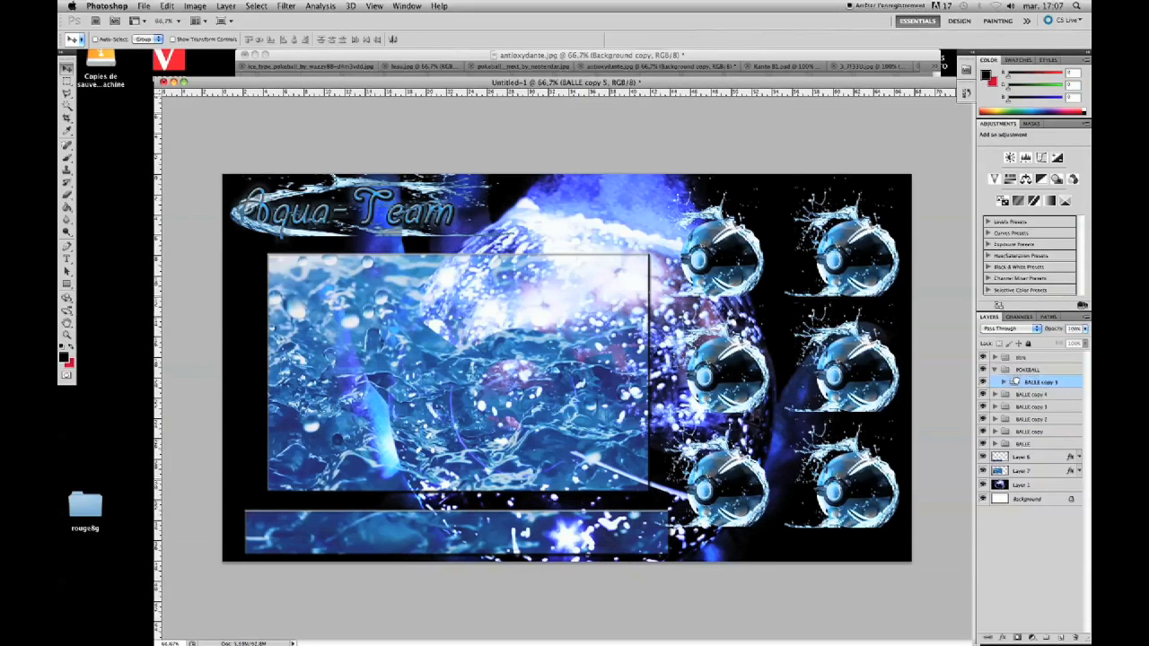
left_click(1019, 443, "shift")
left_click_drag(1019, 443, 1012, 381)
left_click(1002, 381)
left_click(1003, 381)
left_click(996, 369)
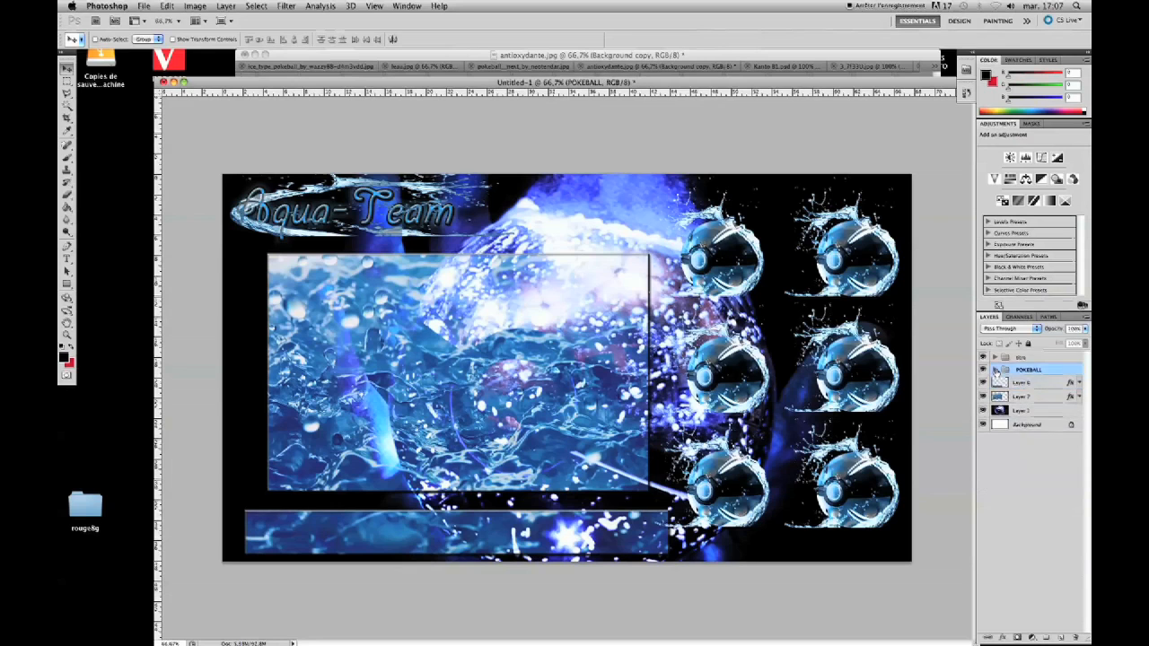
- Shift the POKEBALL group slightly toward the image's right edge and scale it to about 98.5%
mouse_move(720, 258)
left_mouse_down()
mouse_move(732, 255)
mouse_move(723, 260)
left_mouse_up()
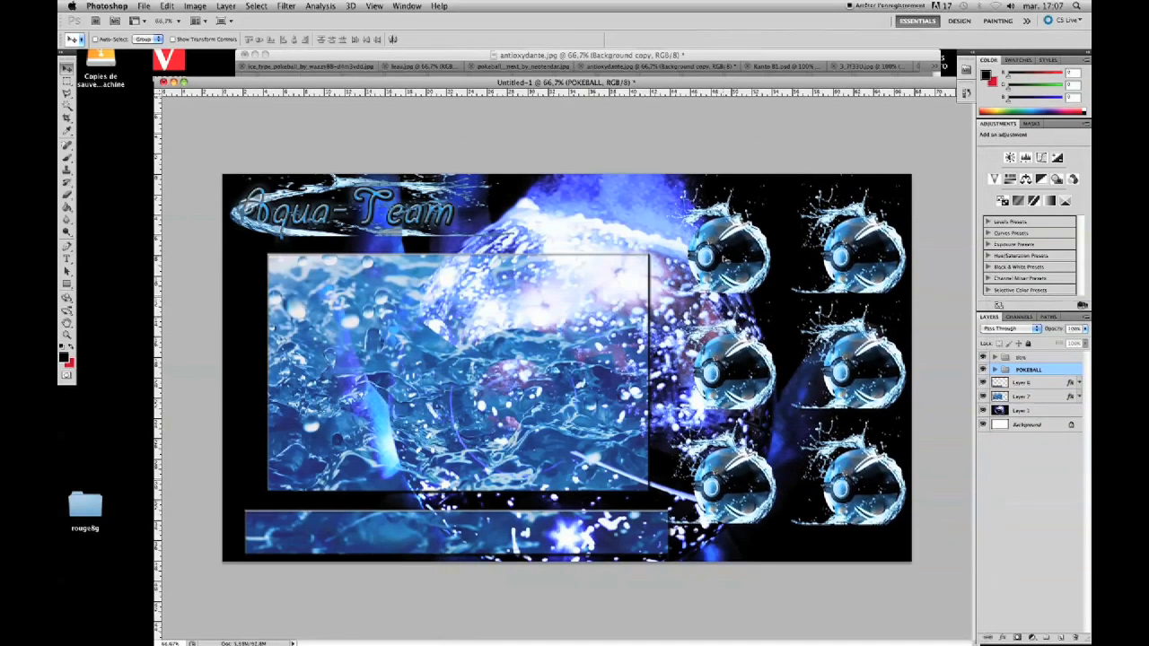
key("super+t")
left_click_drag(437, 145, 446, 152)
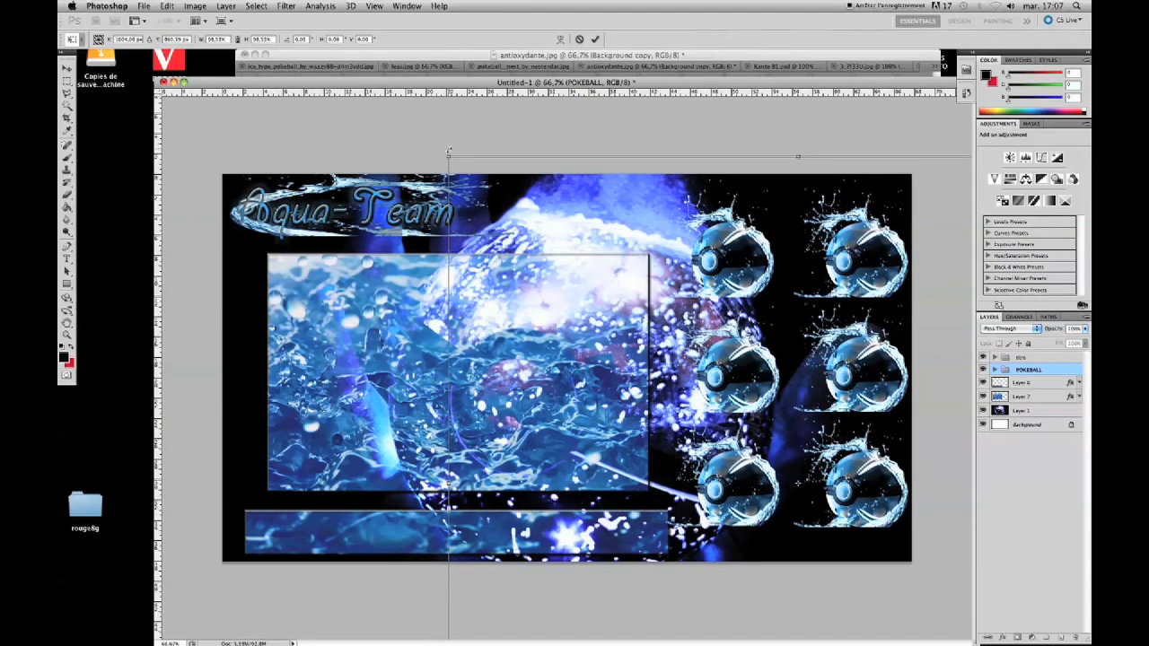
mouse_move(875, 272)
left_mouse_down()
mouse_move(858, 263)
mouse_move(889, 278)
mouse_move(875, 286)
left_mouse_up()
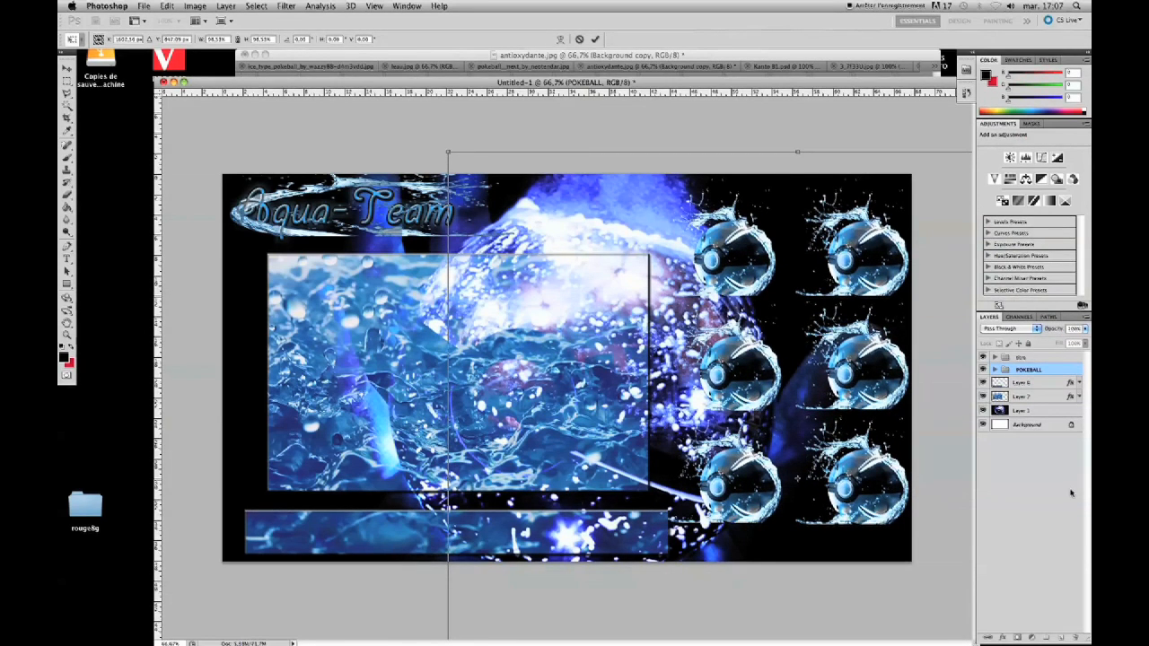
key("Return")
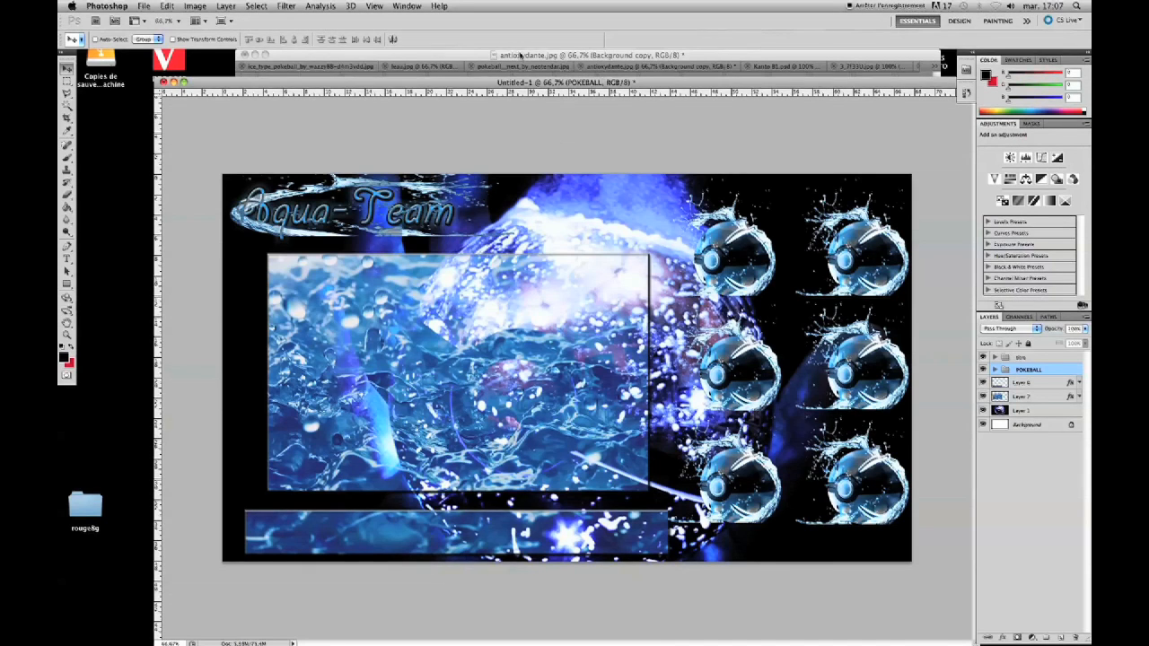
- In Kanto B1.psd, show the cut-out badges on Layers 2 to 9 and copy them into the Aqua-Team composition
left_click(519, 56)
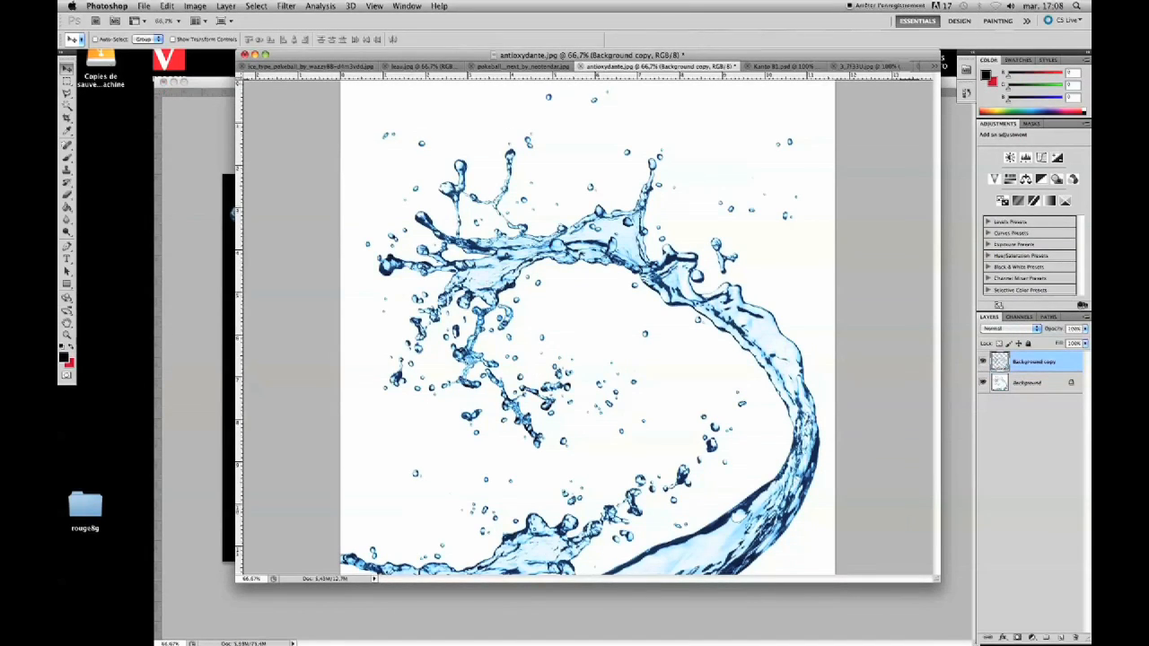
left_click(781, 67)
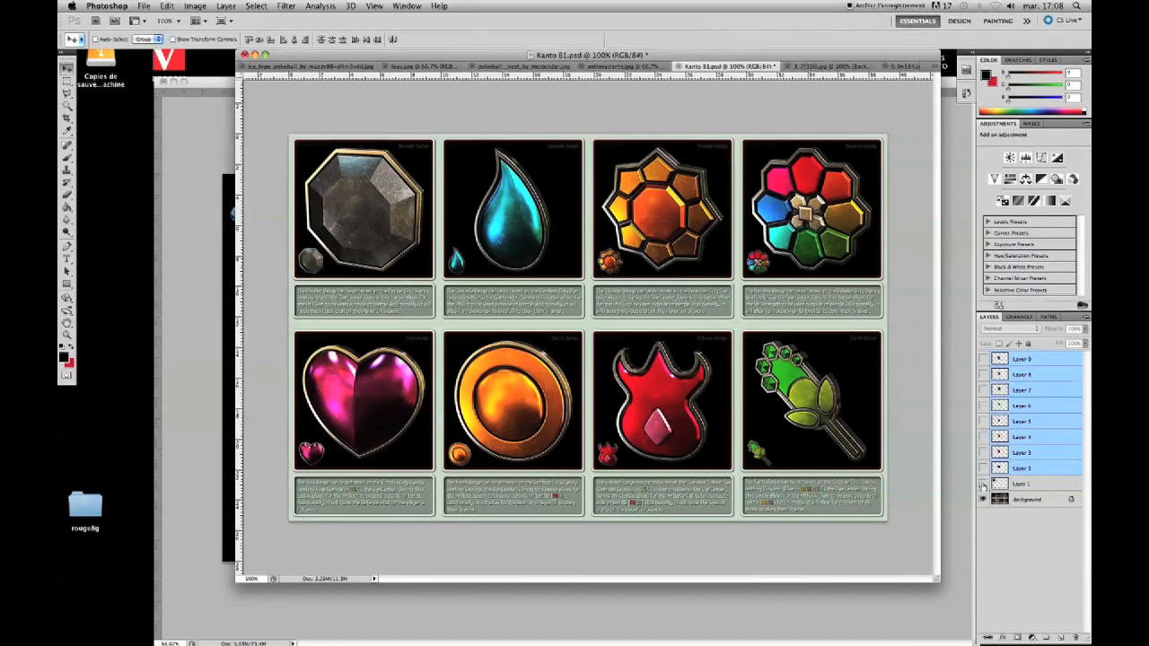
left_click(982, 484)
left_click(982, 483)
left_click_drag(983, 468, 982, 359)
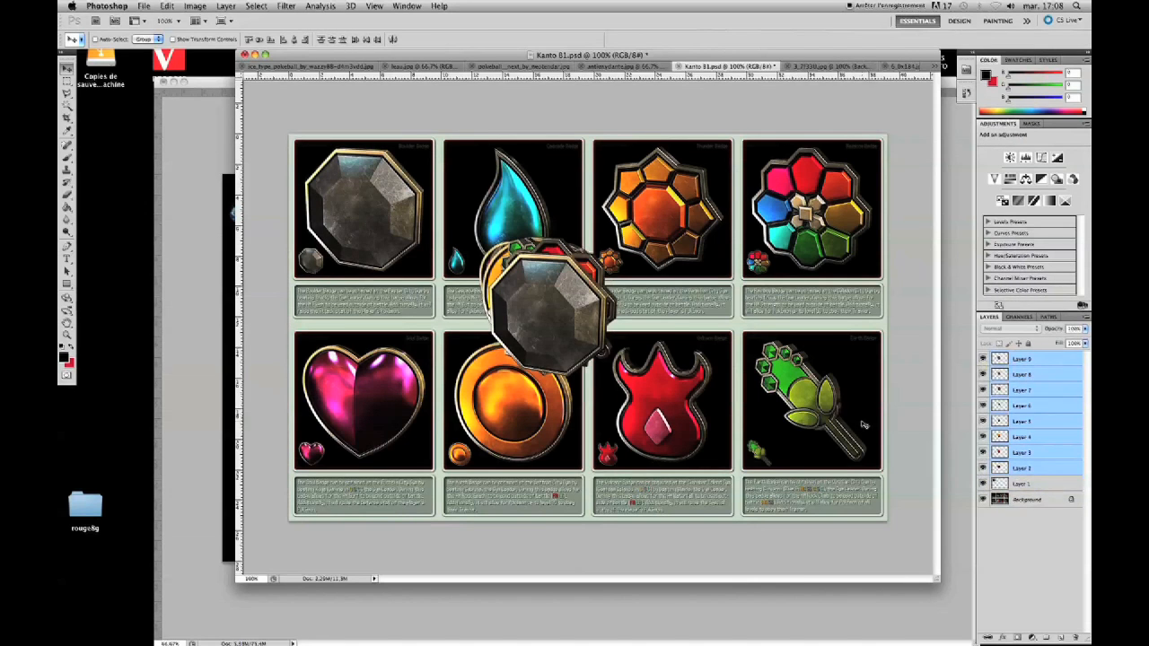
left_click_drag(567, 311, 333, 146)
left_click_drag(190, 165, 429, 534)
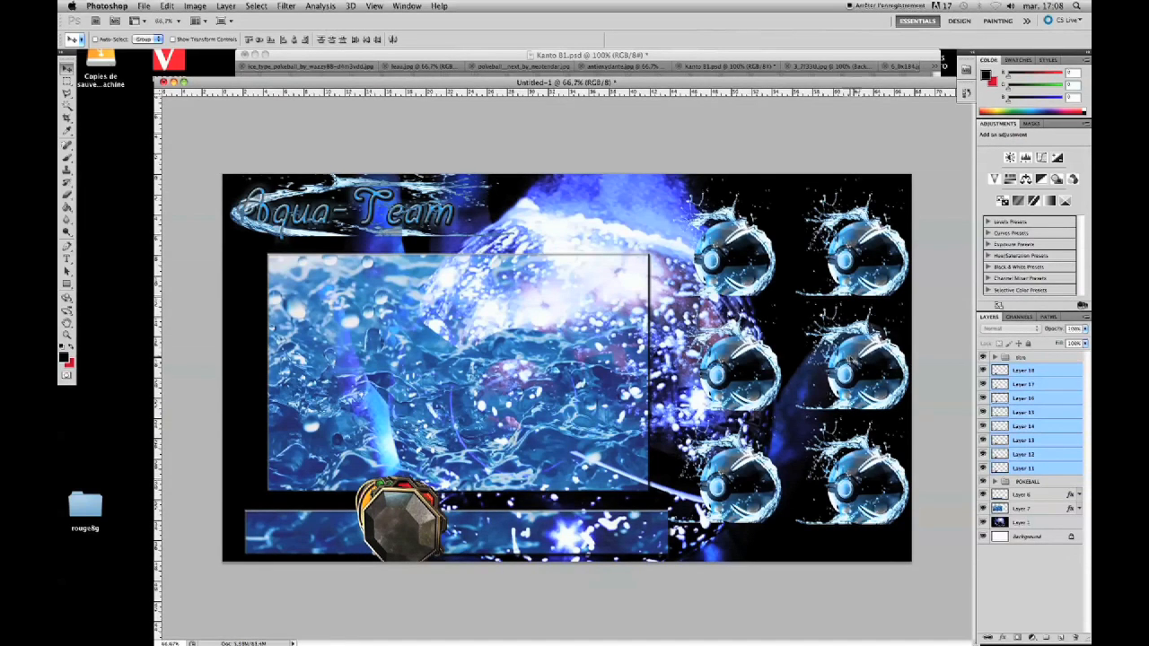
- Scale the stacked badges down to fit the lower water bar, place them at its left end and deselect their layers
key("ctrl+t")
left_click_drag(448, 476, 289, 520)
key("Return")
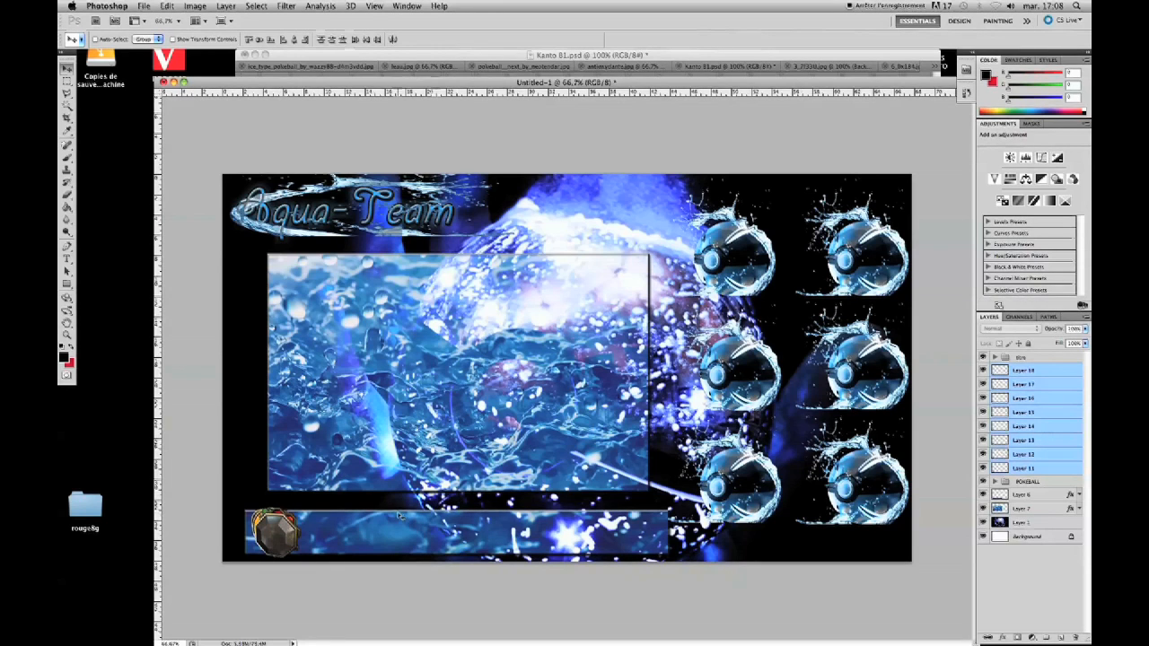
left_click_drag(269, 539, 267, 537)
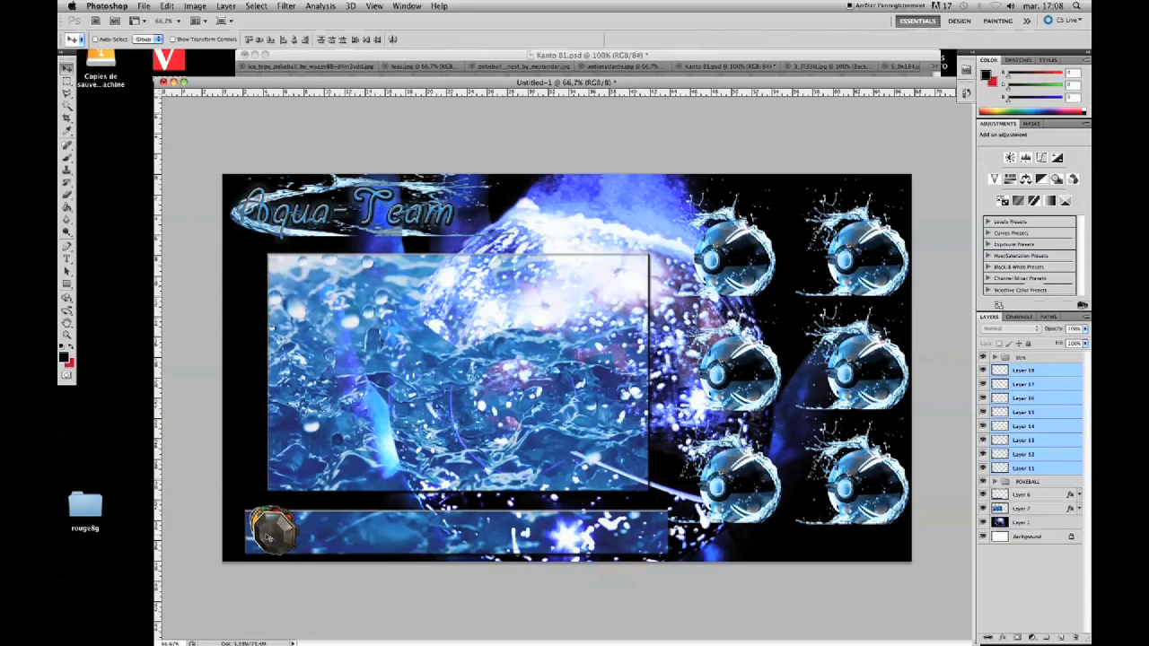
left_click(1016, 580)
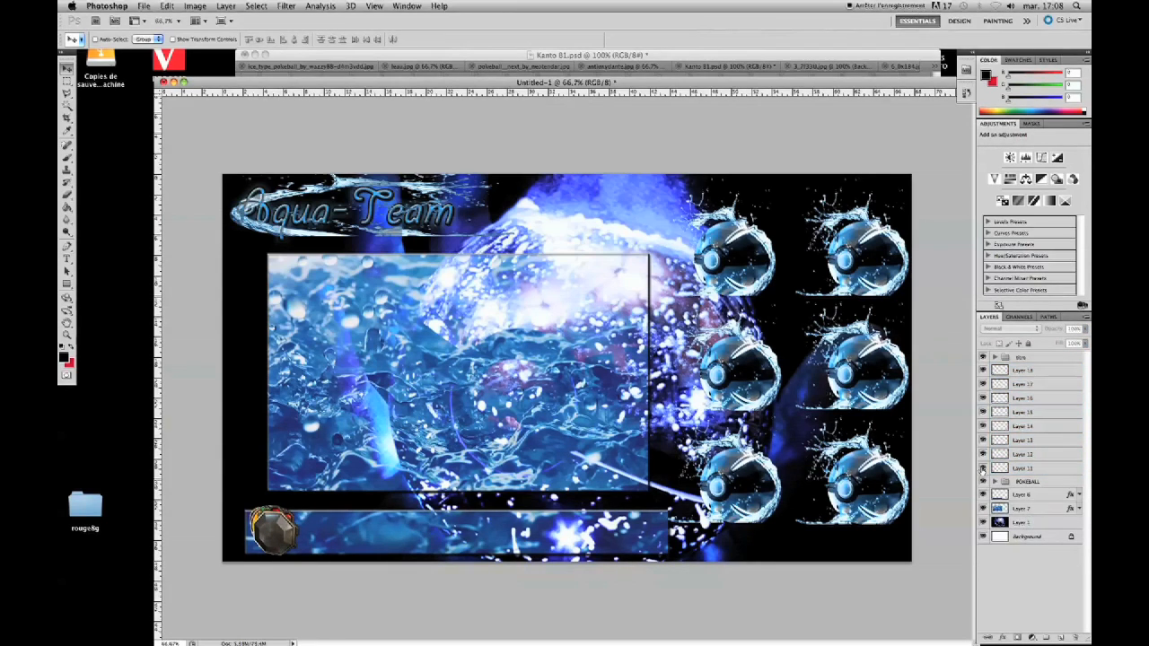
- Place the heart, red flame and round orange badges from Layers 11 to 13 along the right half of the lower bar
left_click(999, 467)
left_click_drag(279, 536, 518, 539)
left_click(999, 455)
left_click_drag(382, 532, 575, 541)
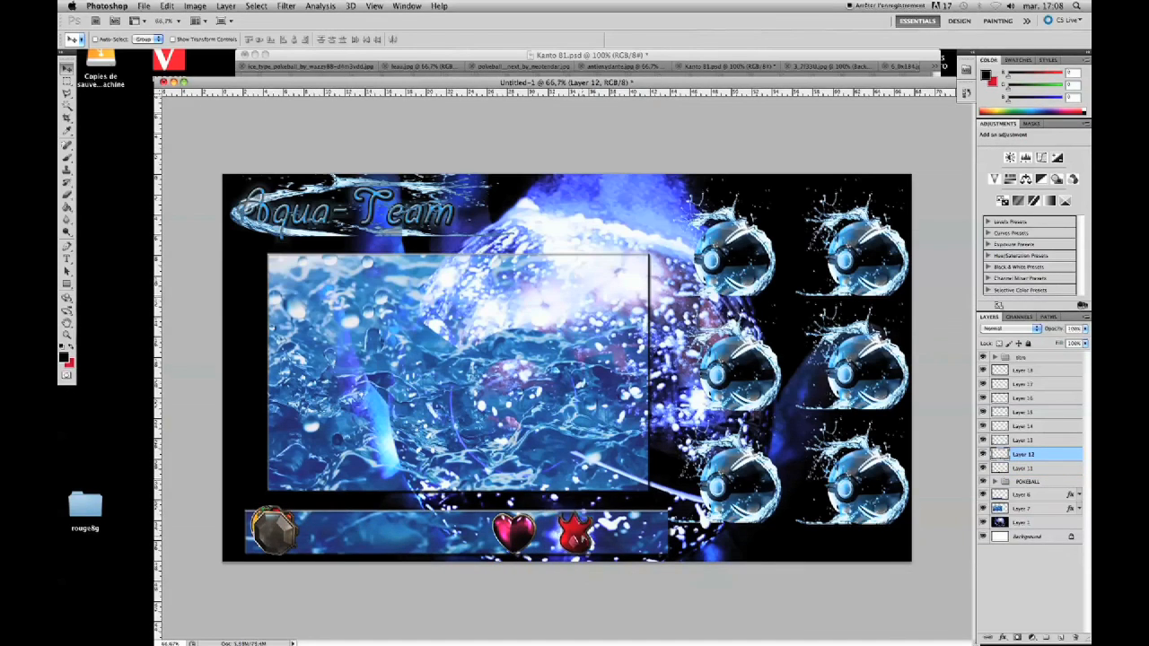
left_click(1012, 440)
left_click_drag(269, 531, 453, 532)
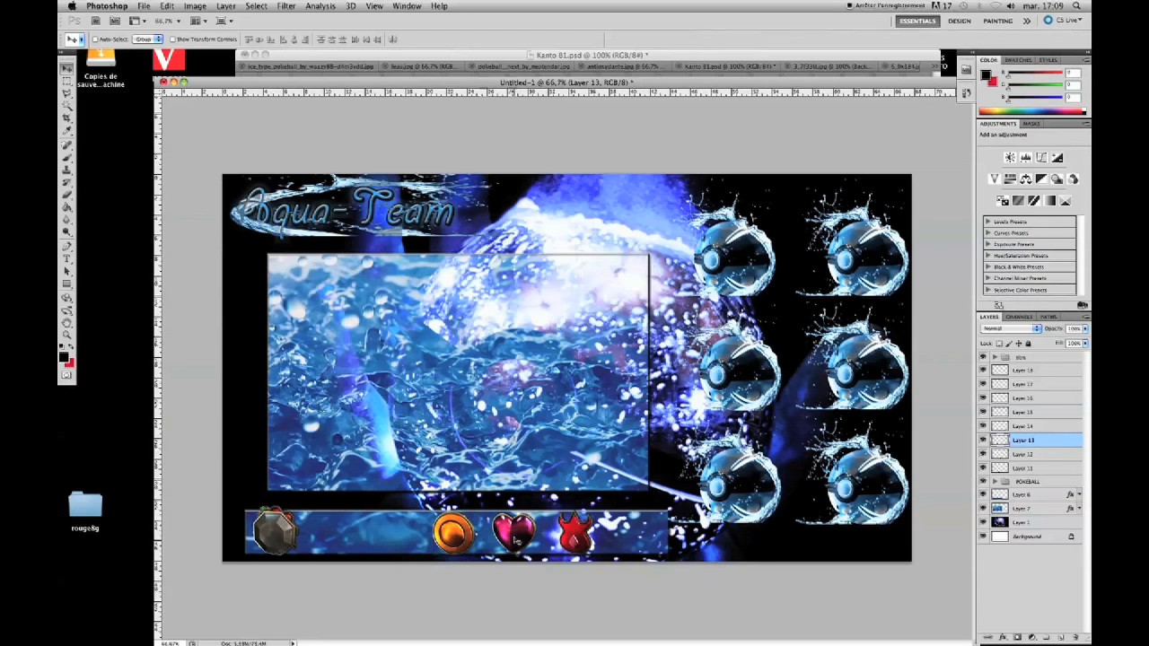
- Place the green leaf badge at the bar's right end, and the water drop, rainbow flower and orange flower badges in the left half
left_click(1022, 427)
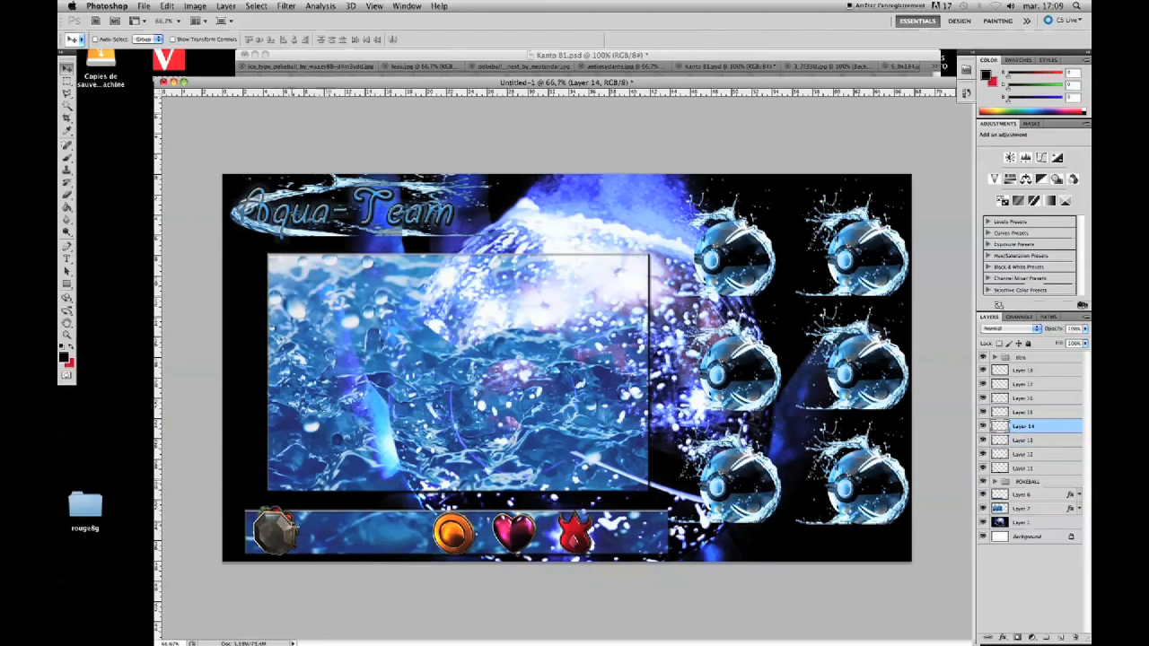
left_click_drag(386, 537, 641, 531)
left_click(998, 412)
left_click(1012, 398)
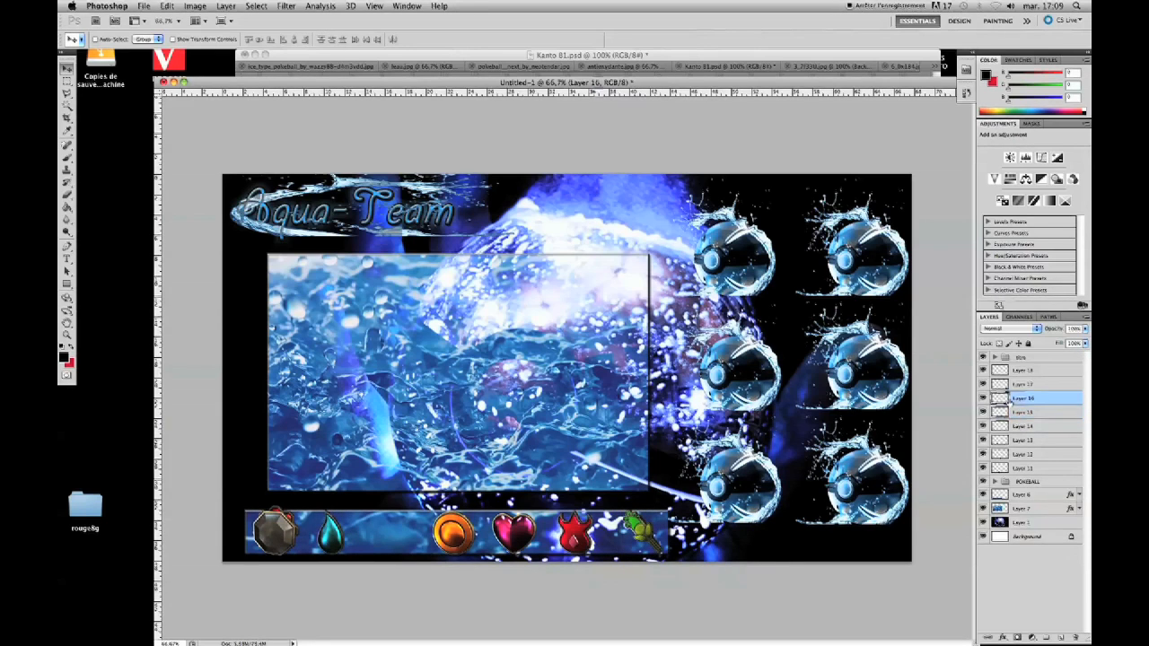
left_click_drag(290, 539, 397, 531)
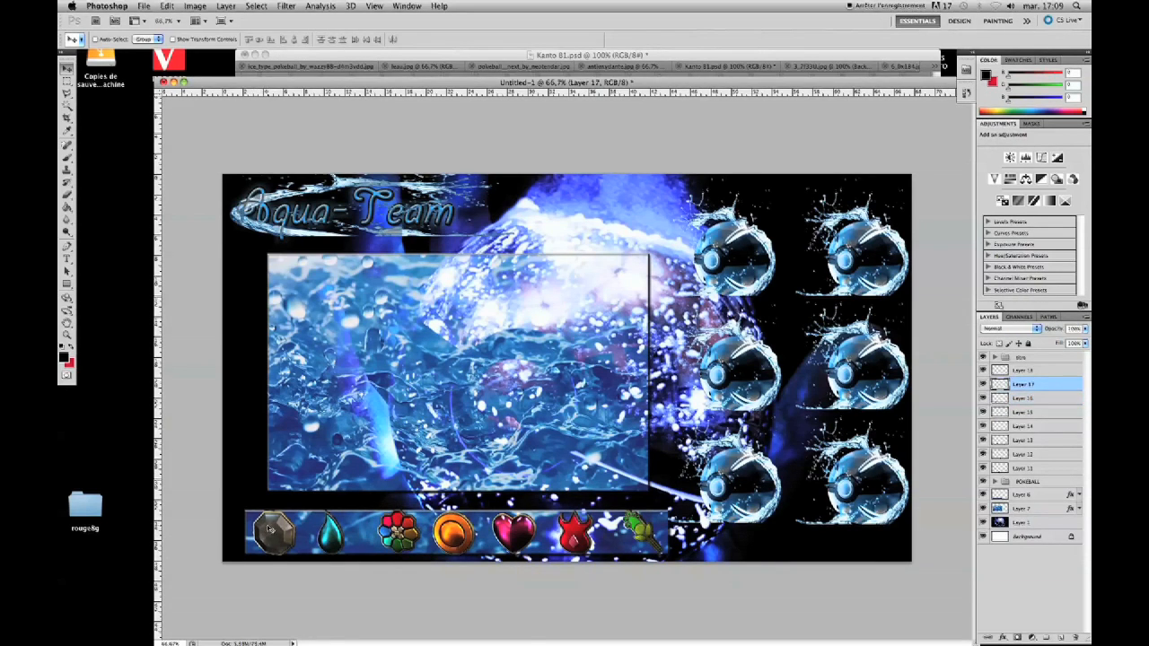
left_click_drag(304, 529, 359, 533)
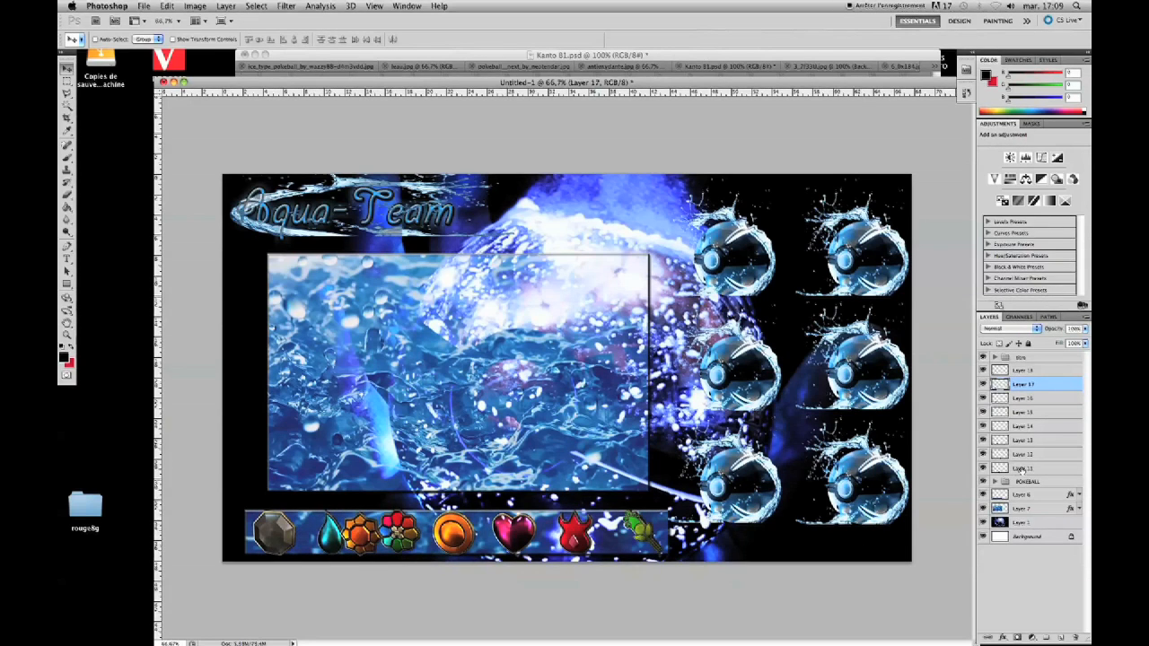
- Select all eight badge layers and scale them together to about 95% within the lower bar
left_click(1002, 370, "shift")
key("super+t")
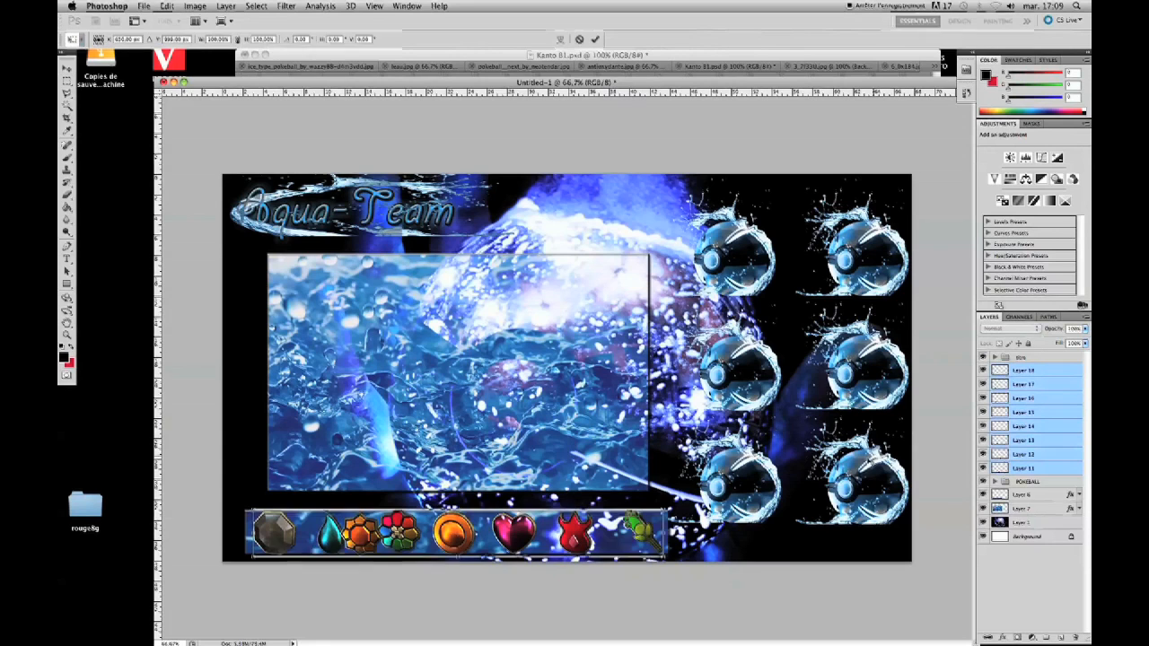
left_click_drag(664, 512, 644, 519)
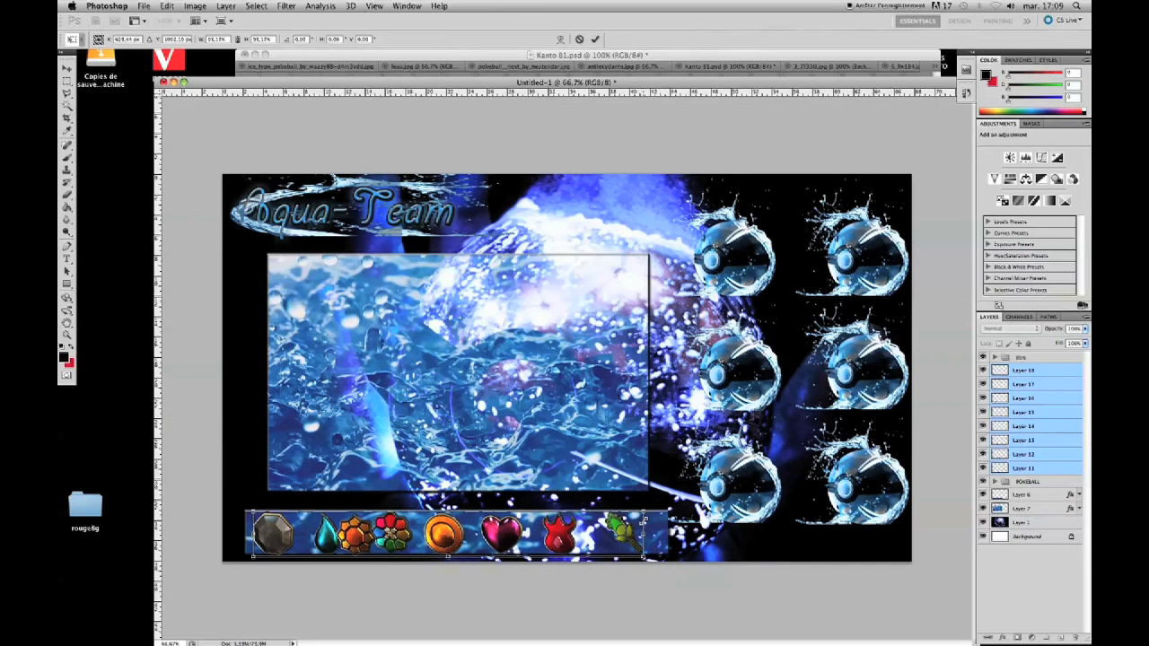
key("Return")
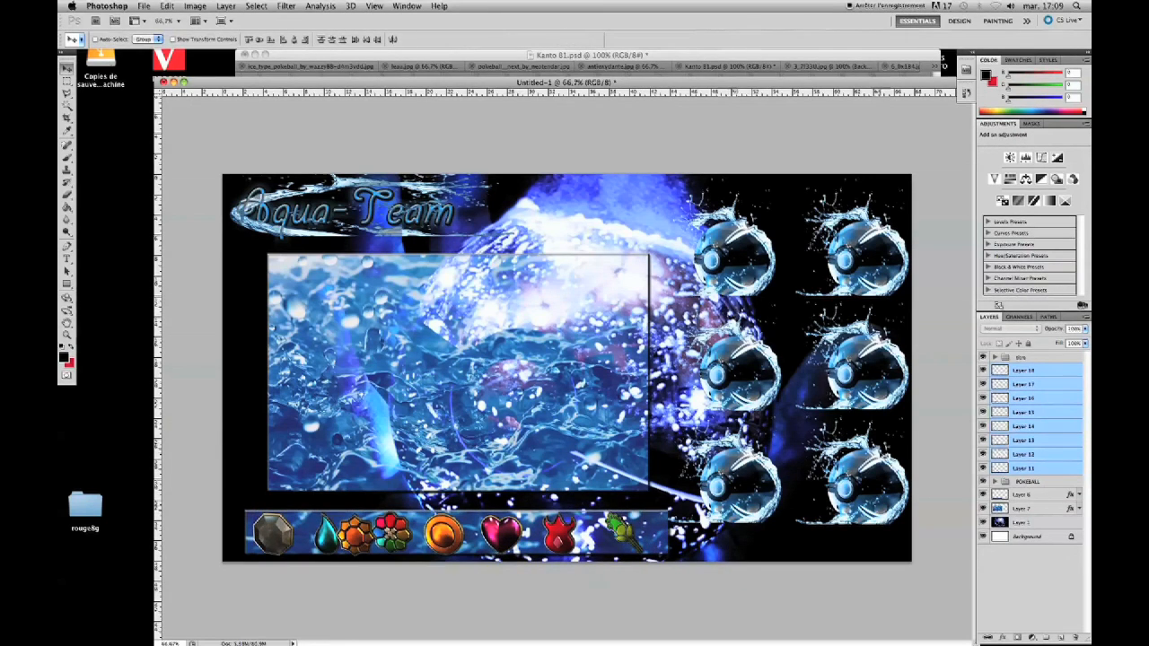
- Deselect the badge layers and reorder Layers 11 to 13, placing the round orange badge's Layer 13 lowest among the badges
left_click(1003, 569)
left_click(983, 468)
left_click(983, 469)
left_click(983, 454)
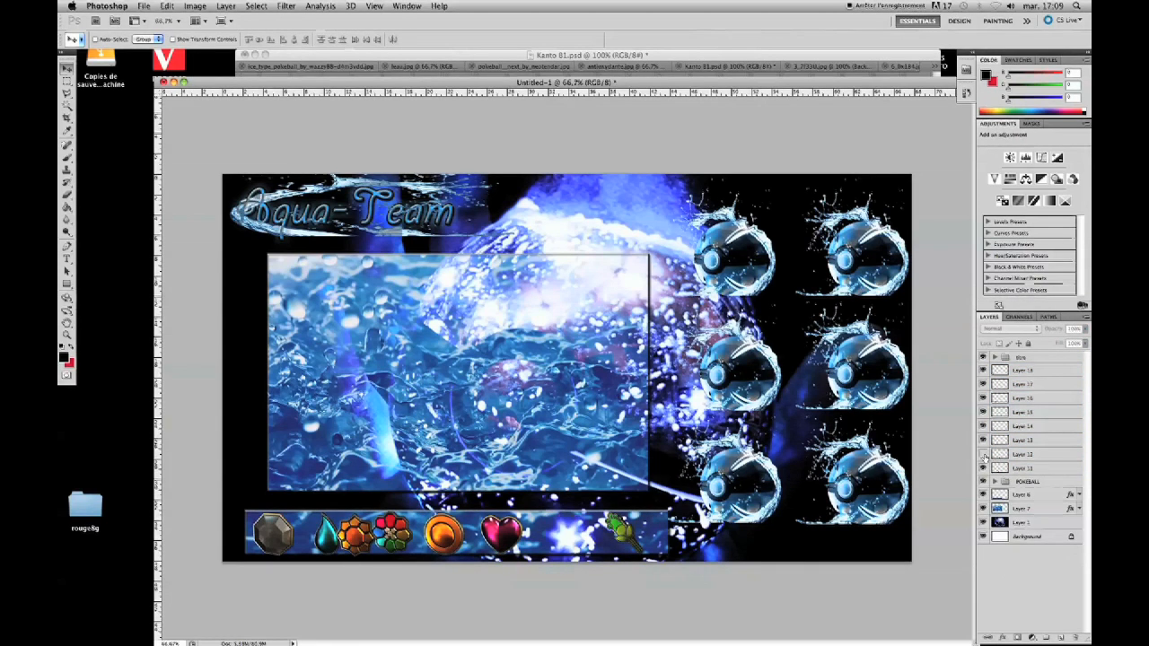
left_click(983, 454)
left_click(983, 440)
left_click(983, 439)
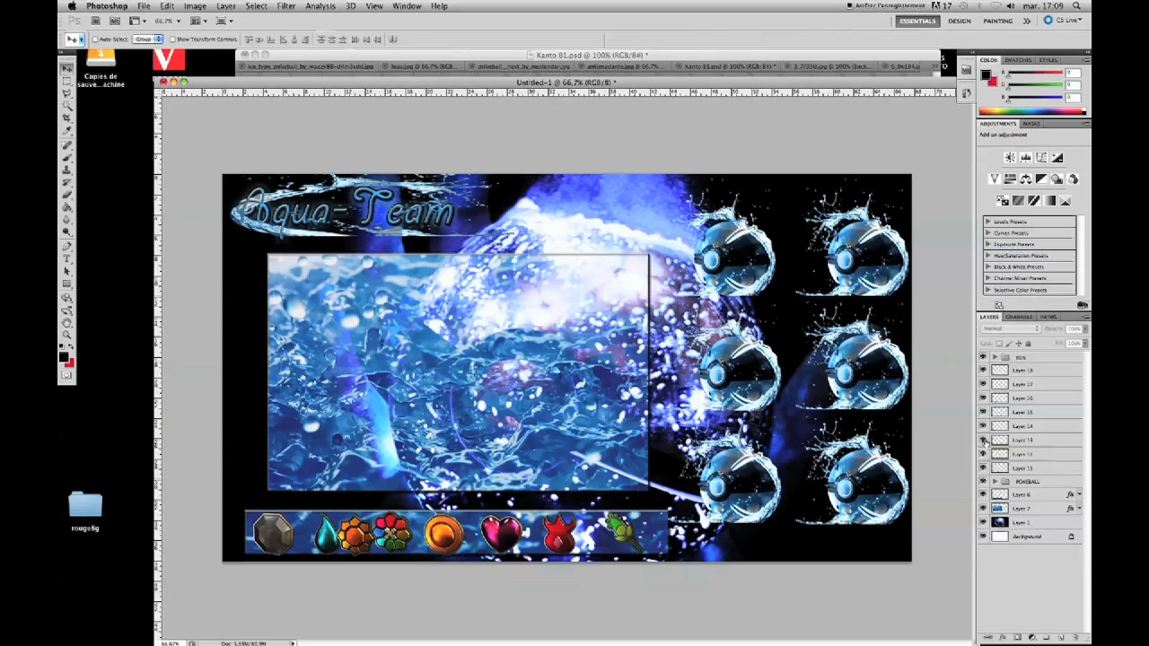
left_click(1000, 455)
left_click(983, 467)
left_click(983, 468)
left_click(983, 455)
left_click(983, 454)
left_click(1000, 467)
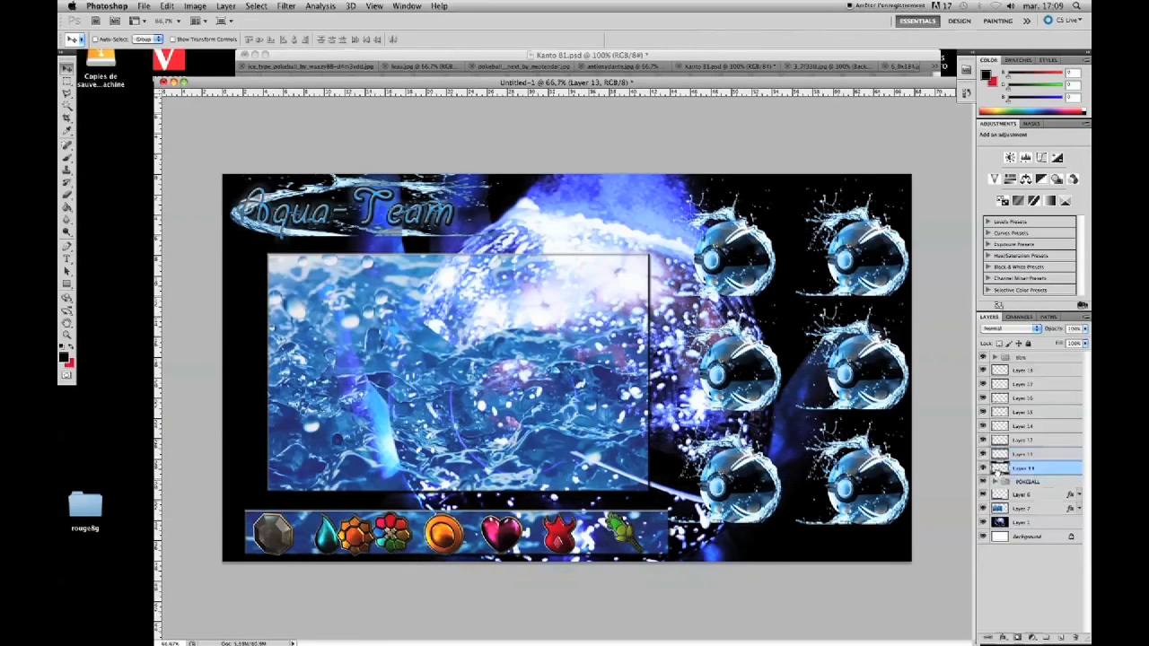
- Move the water drop badge's Layer 14 up the stack to sit between Layers 18 and 17
left_click(983, 440)
left_click(983, 440)
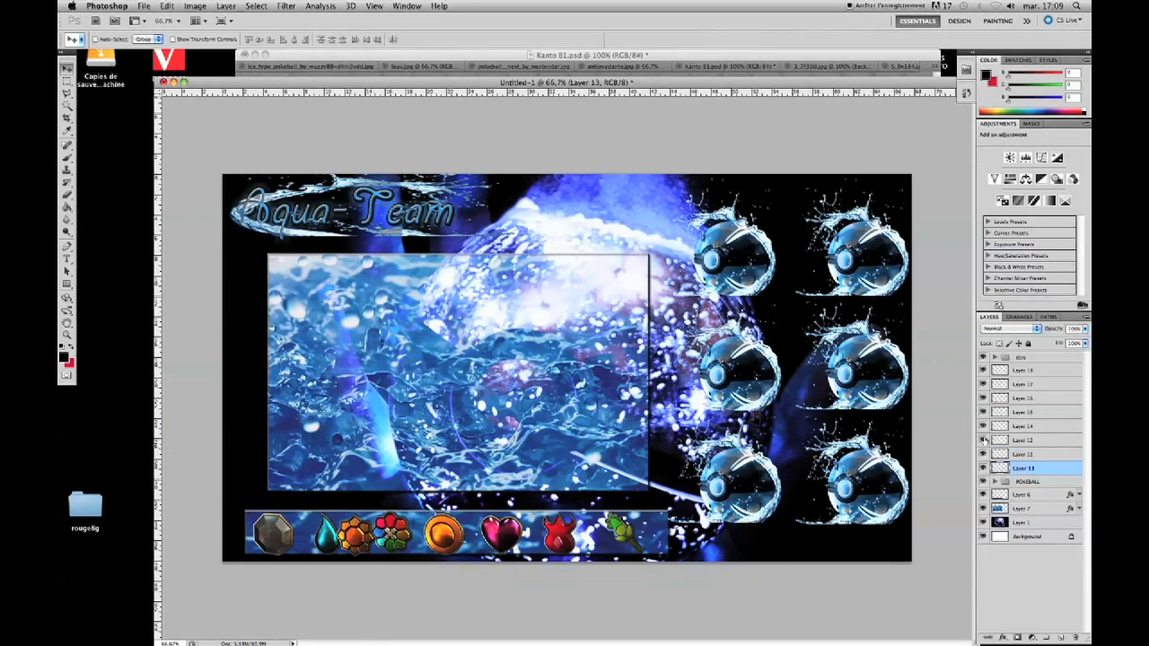
left_click(983, 425)
left_click(983, 426)
left_click_drag(998, 425, 996, 399)
- Move the green leaf badge's Layer 15 to the bottom of the badge layers, just above the Poké Ball group
left_click(983, 399)
left_click(983, 398)
left_click(983, 412)
left_click(983, 412)
left_click(984, 426)
left_click(984, 426)
left_click_drag(1004, 427, 1012, 469)
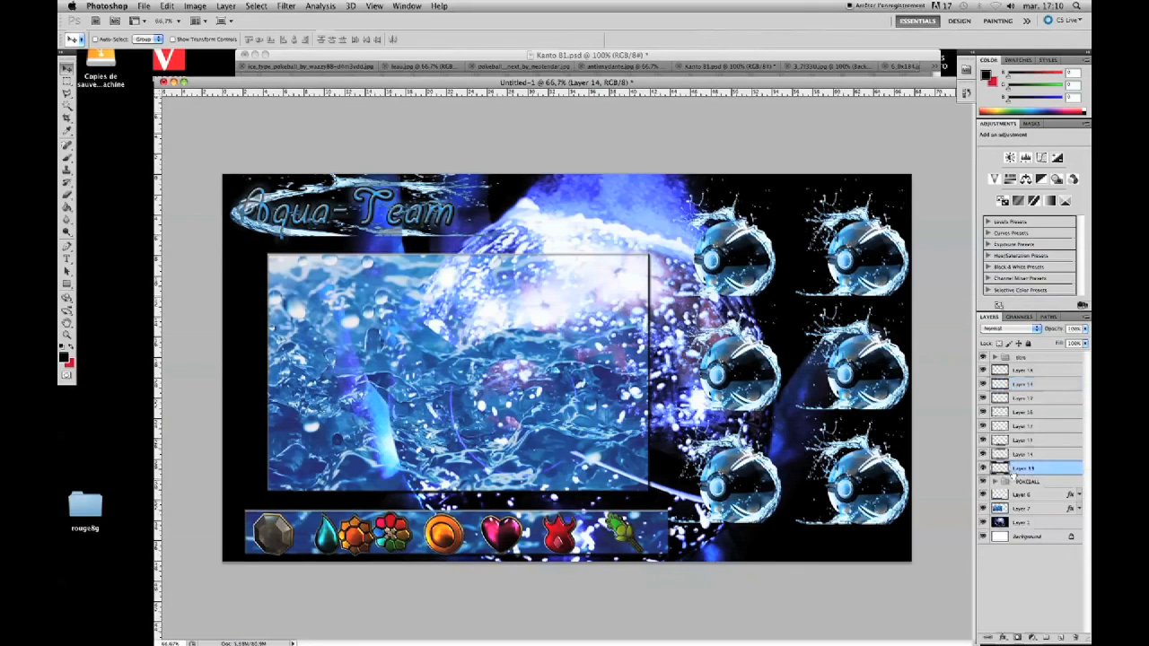
left_click(983, 412)
left_click(983, 412)
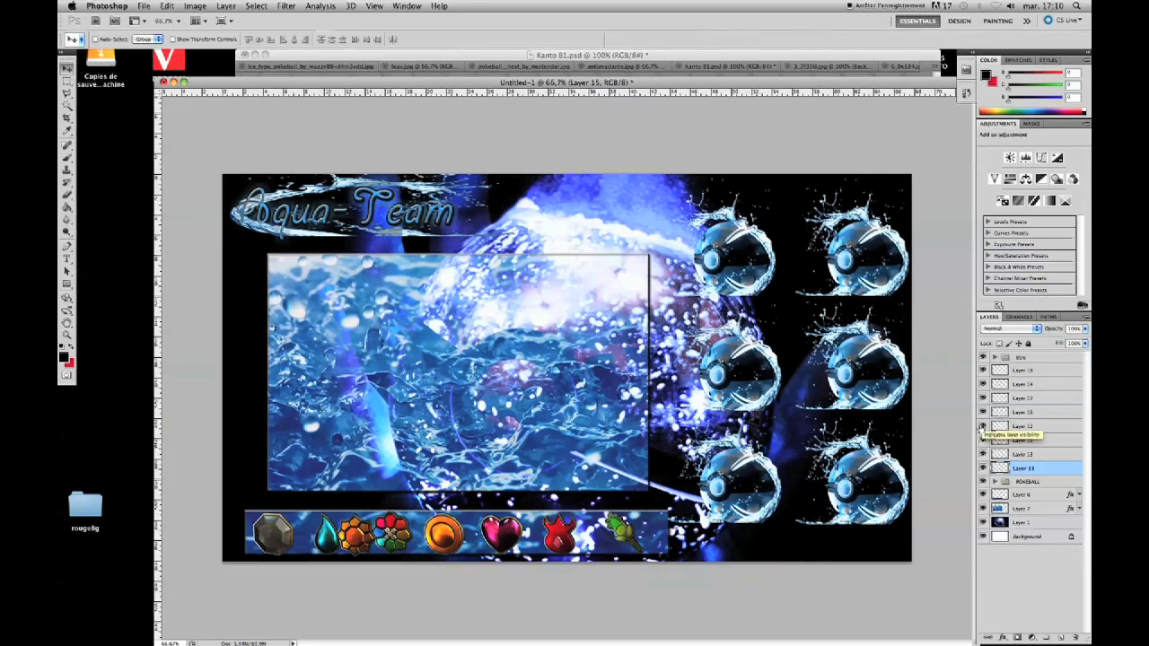
- Shift the grey and water drop badges slightly left, the green leaf toward the bar's right end, and the round orange badge slightly right
left_click(1007, 374)
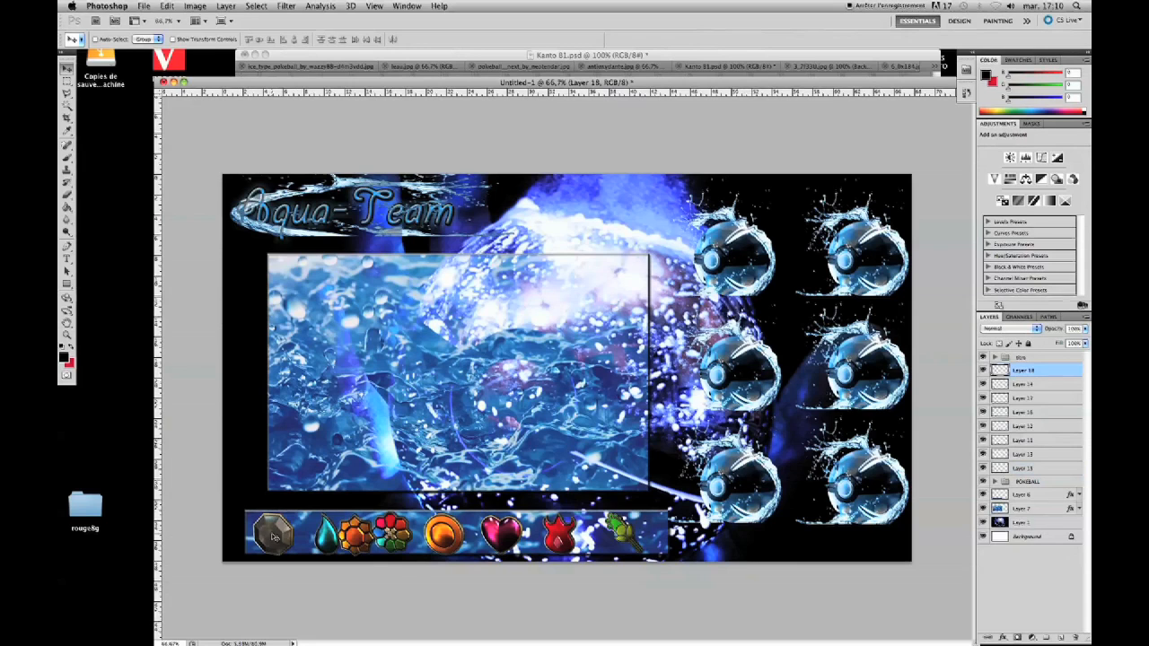
left_click_drag(273, 536, 268, 537)
left_click(1000, 385)
left_click_drag(326, 541, 320, 540)
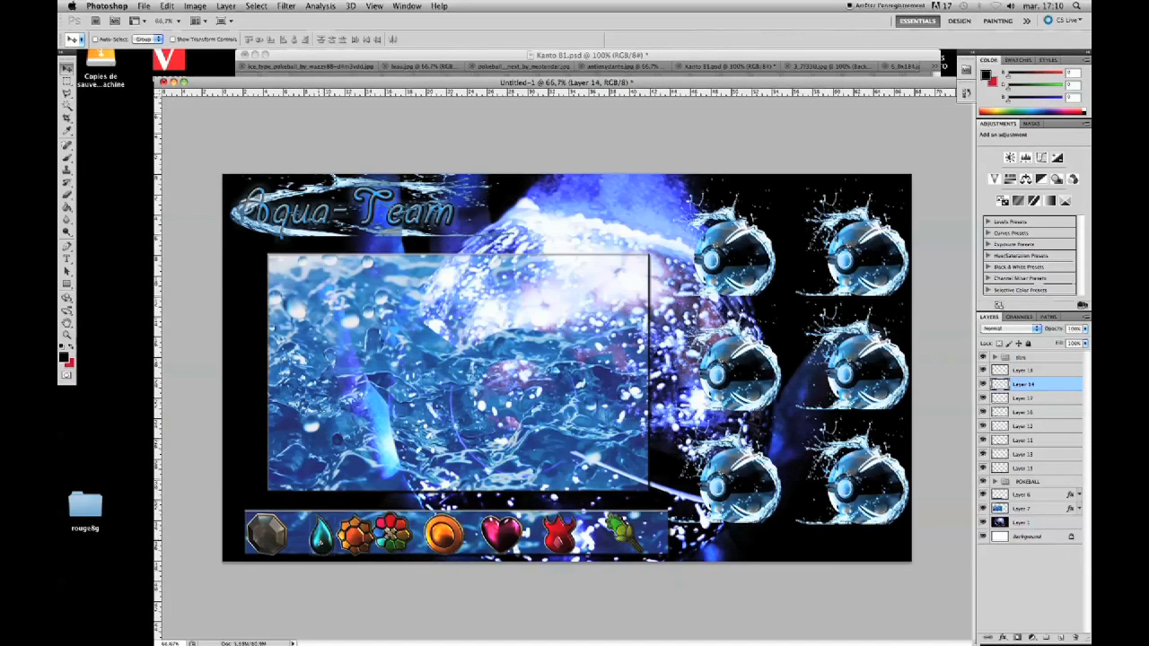
left_click(1019, 468)
left_click_drag(620, 532, 643, 534)
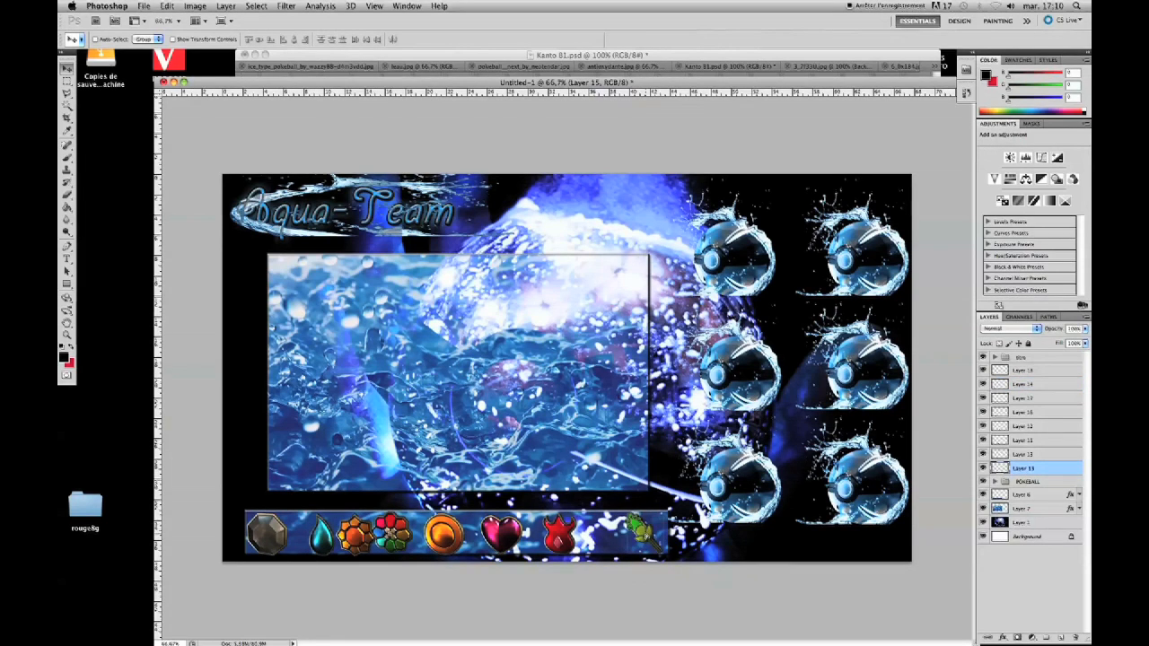
left_click(1001, 455)
mouse_move(443, 534)
left_mouse_down()
mouse_move(474, 534)
mouse_move(452, 534)
left_mouse_up()
- Nudge the red flame badge right toward the leaf and move its Layer 12 below Layer 13
left_click(1014, 426)
key("shift+Right")
key("shift+Right")
key("shift+Right")
key("shift+Right")
key("shift+Right")
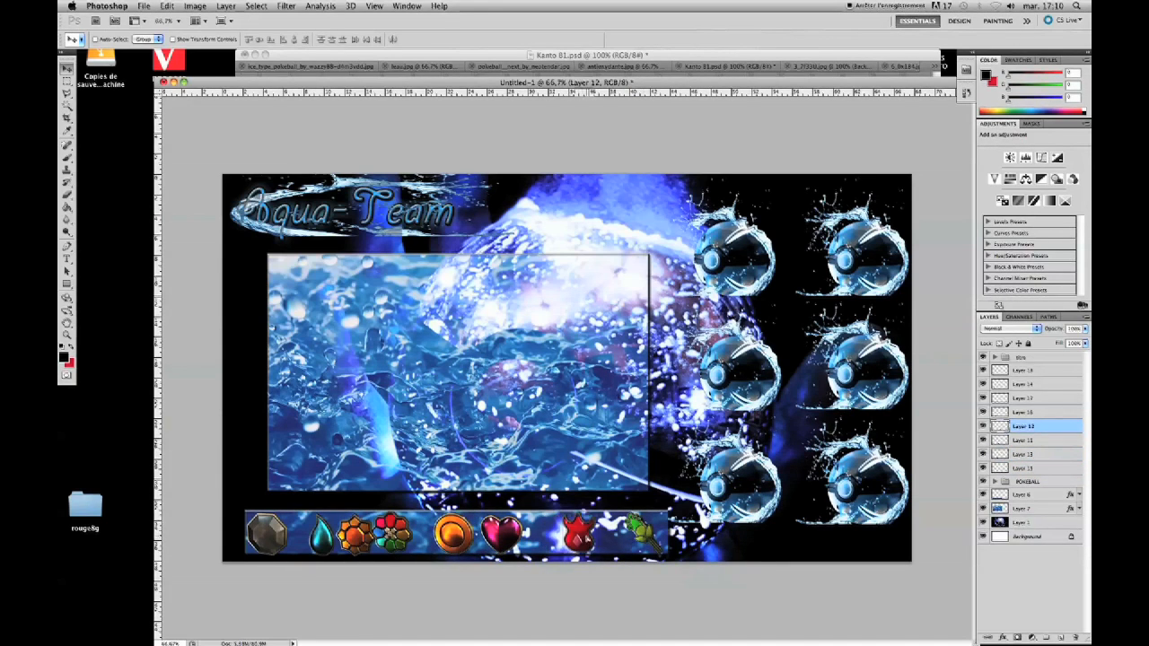
left_click_drag(1024, 431, 1023, 458)
- Place the round orange badge between the heart and the flame, and shift the heart left to even out the spacing
left_click(1013, 443)
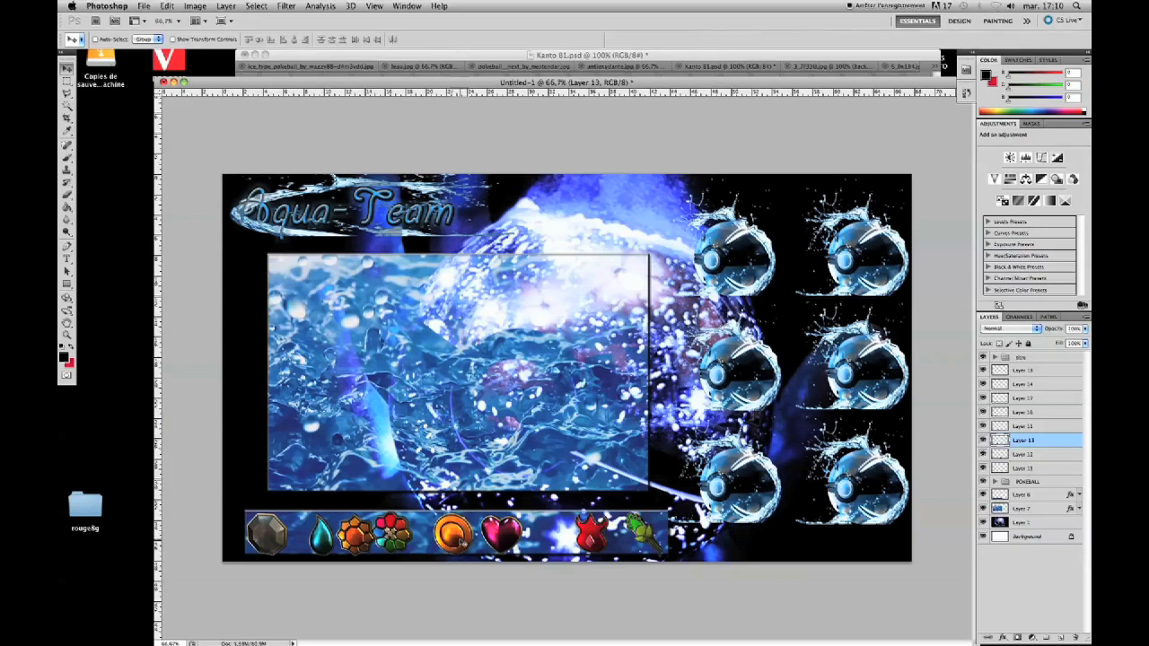
left_click_drag(460, 540, 530, 539)
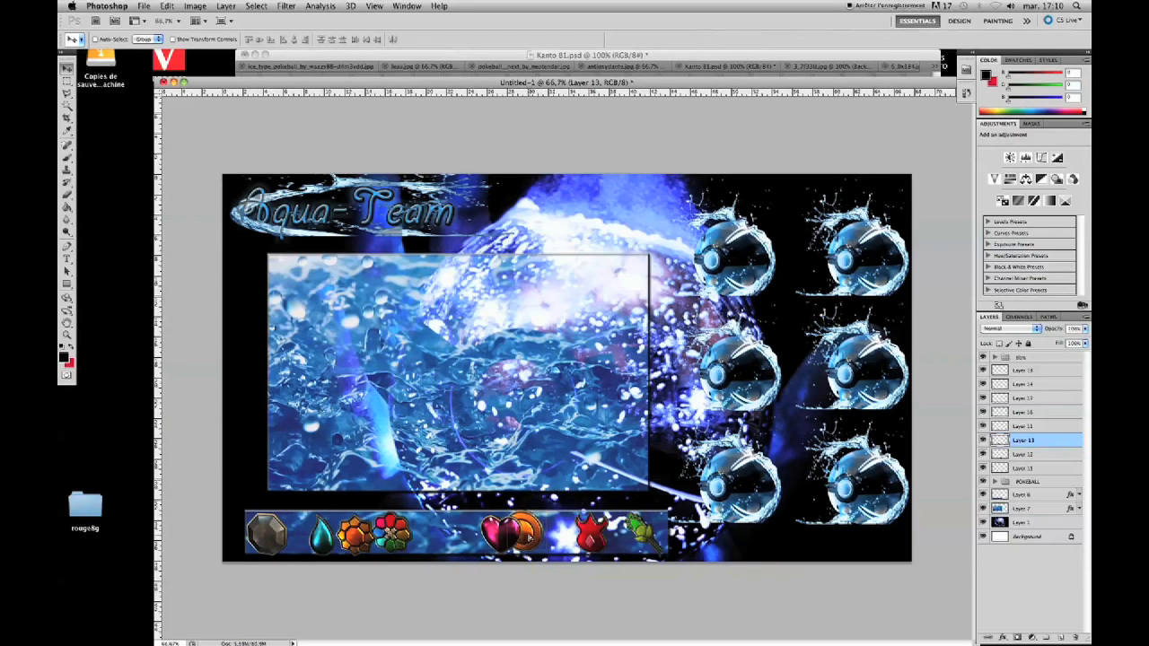
left_click_drag(530, 538, 538, 538)
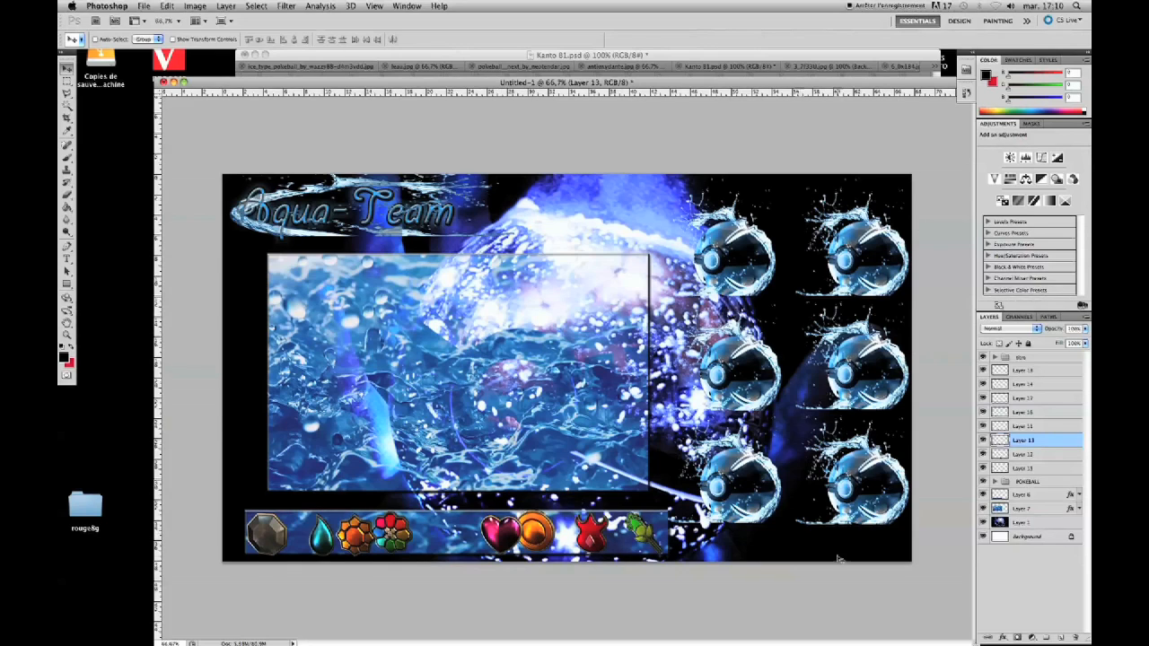
left_click(1023, 425)
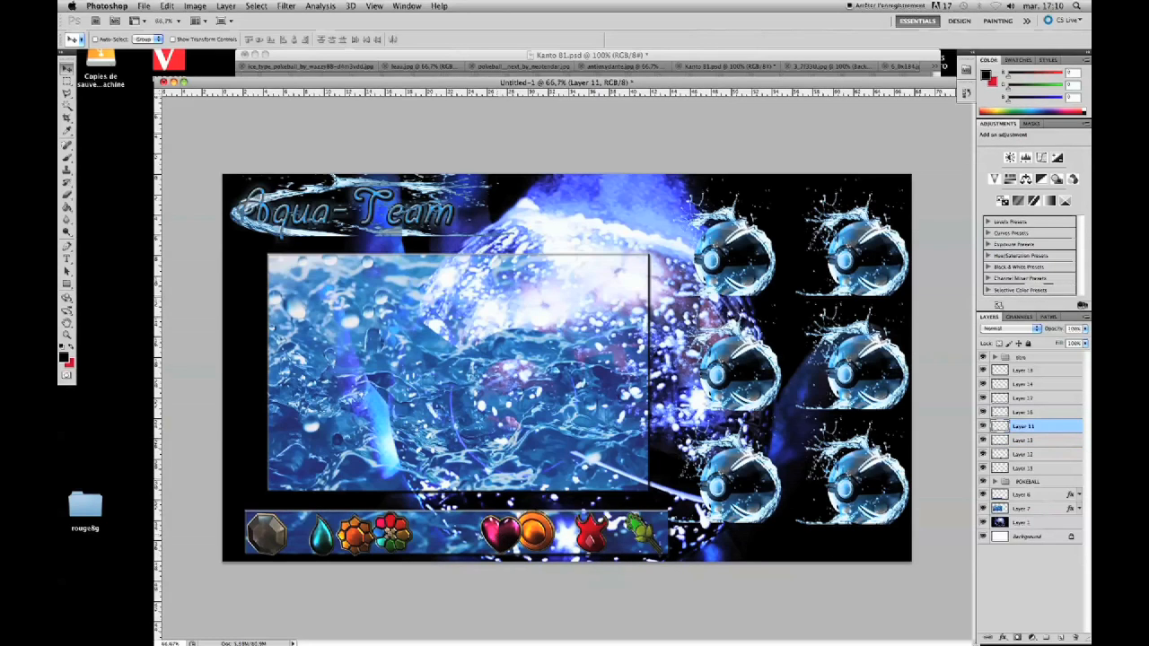
left_click_drag(500, 534, 474, 534)
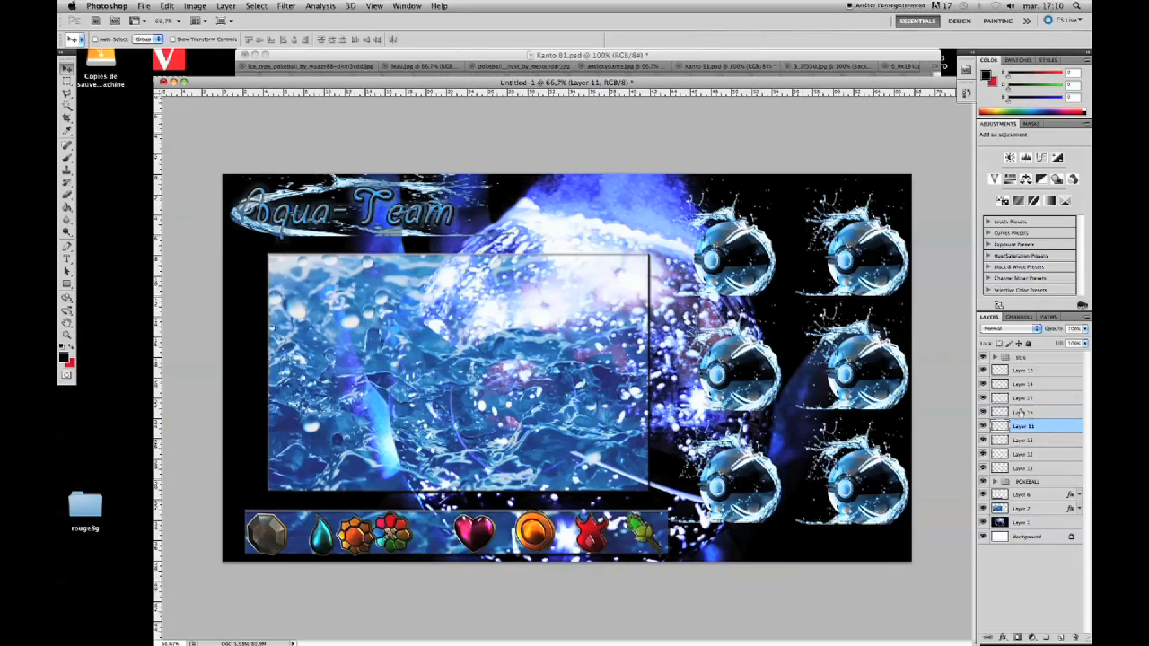
- Nudge the rainbow flower and orange flower badges right and the water drop slightly left to space the row evenly
key("shift+Right")
key("shift+Right")
key("shift+Right")
key("shift+Right")
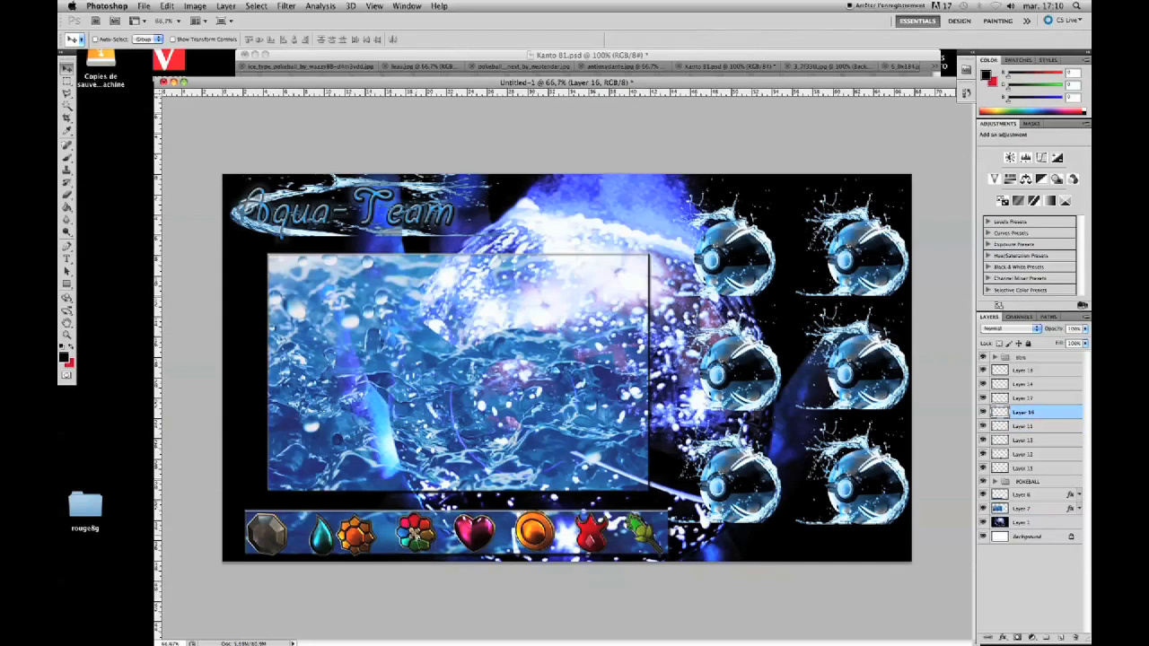
left_click(1023, 397)
key("shift+Right")
key("shift+Right")
left_click(1023, 384)
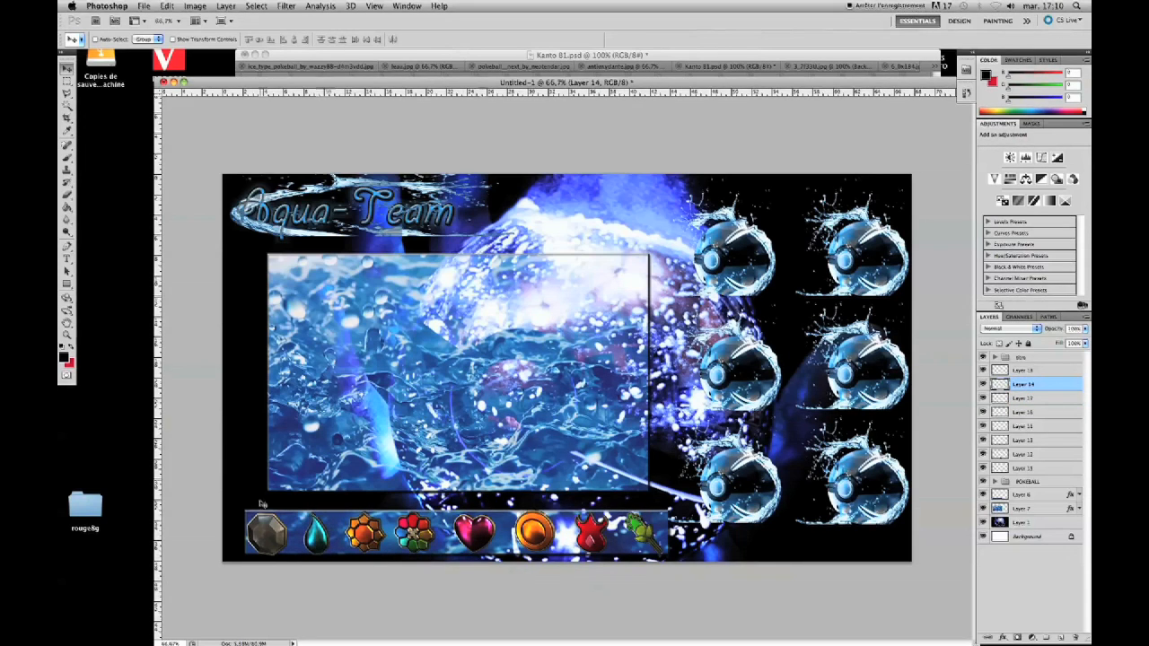
- Give the grey badge's Layer 18 a Drop Shadow, Inner Shadow, and Bevel and Emboss with Contour
double_click(999, 370)
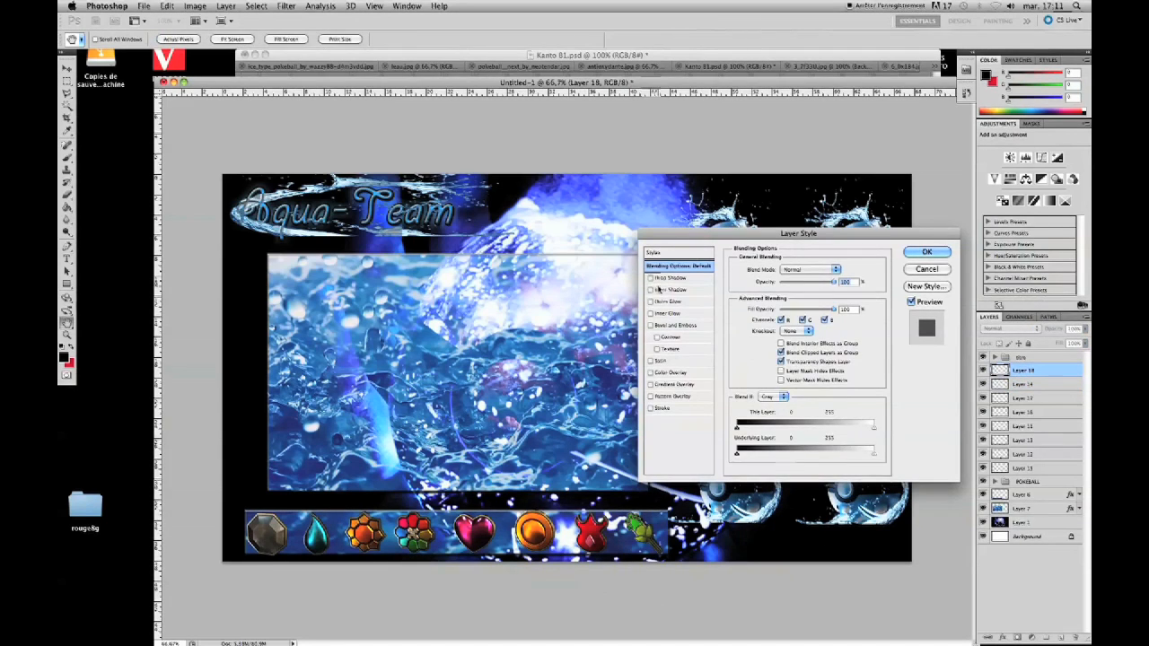
left_click(658, 280)
left_click(650, 289)
left_click(656, 337)
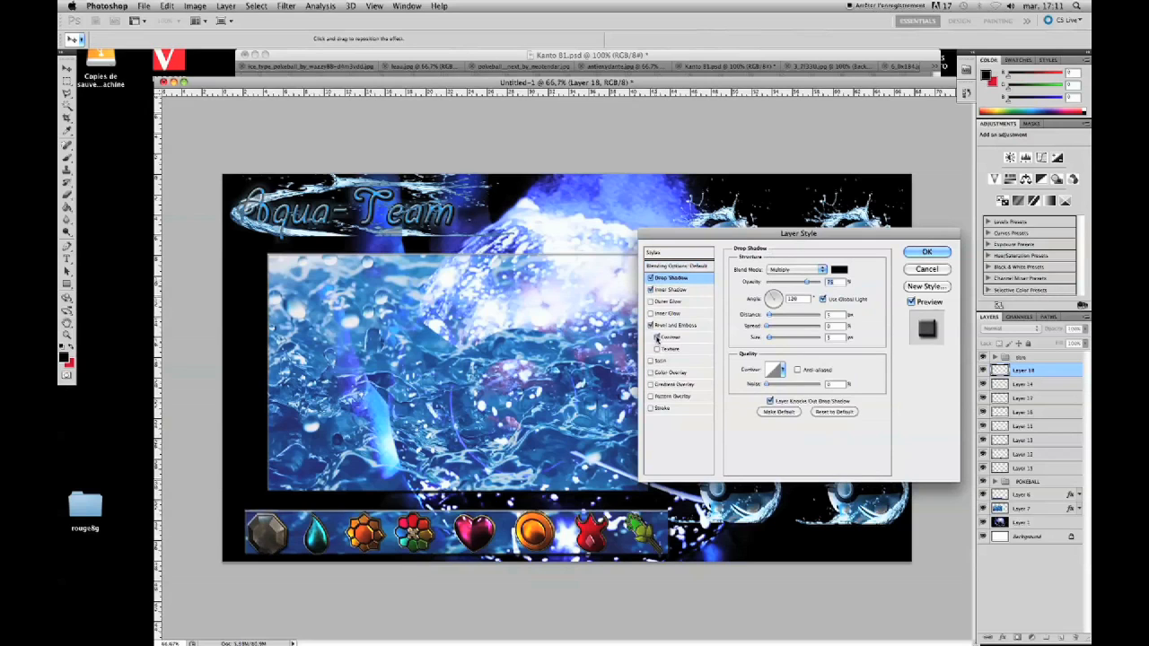
left_click(926, 252)
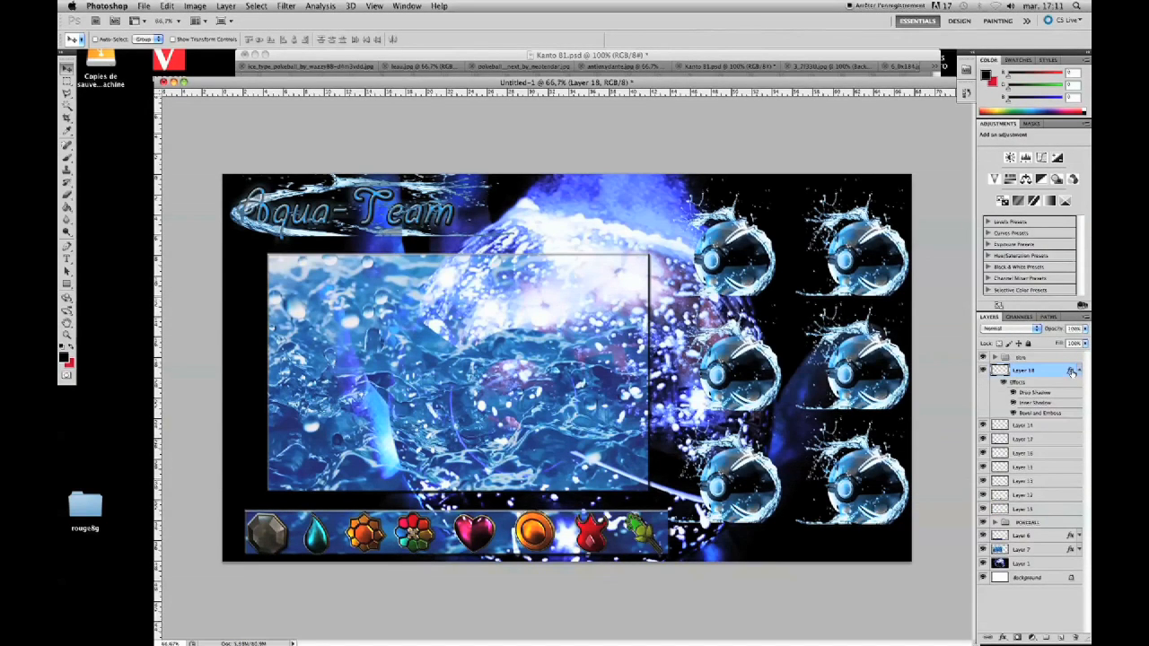
left_click(1004, 384)
- Give the water drop's Layer 14 a Drop Shadow, Inner Shadow, and Bevel and Emboss, and collapse the effect lists of Layers 18 and 14
double_click(999, 424)
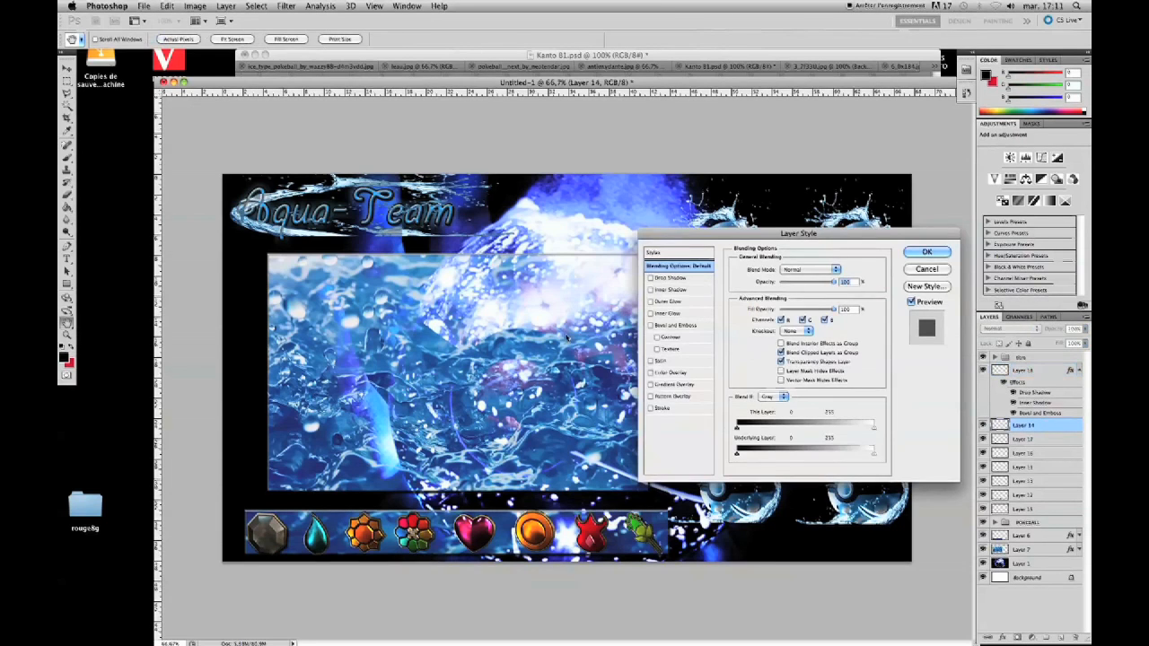
left_click(671, 278)
left_click(672, 325)
left_click(927, 252)
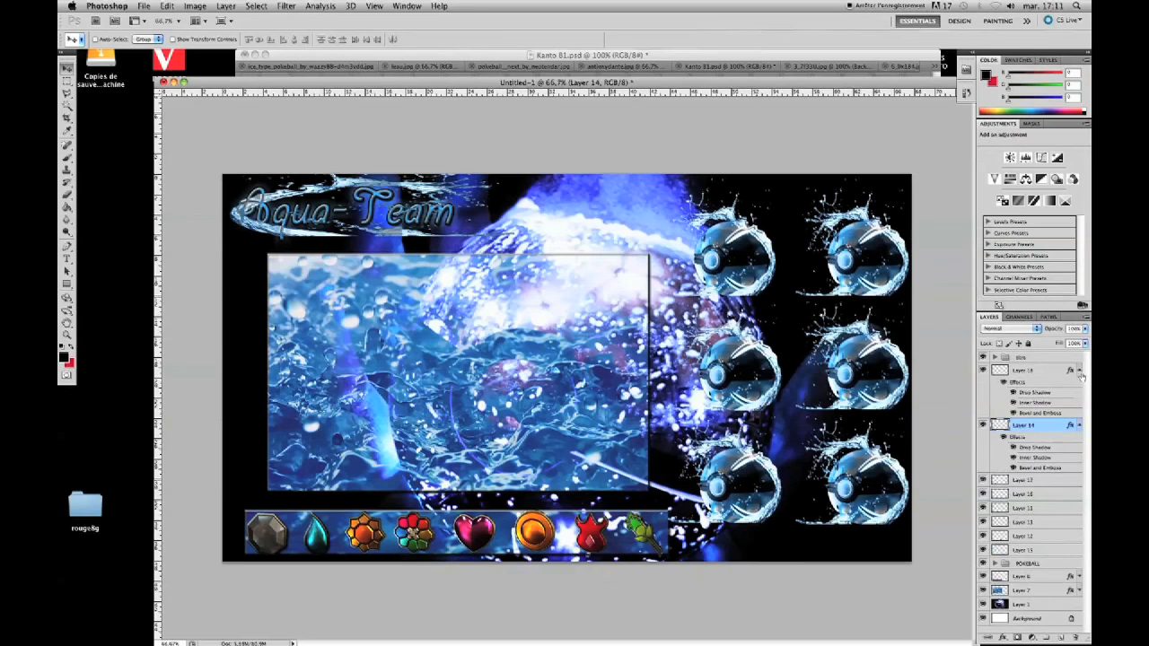
left_click(1080, 371)
left_click(1078, 384)
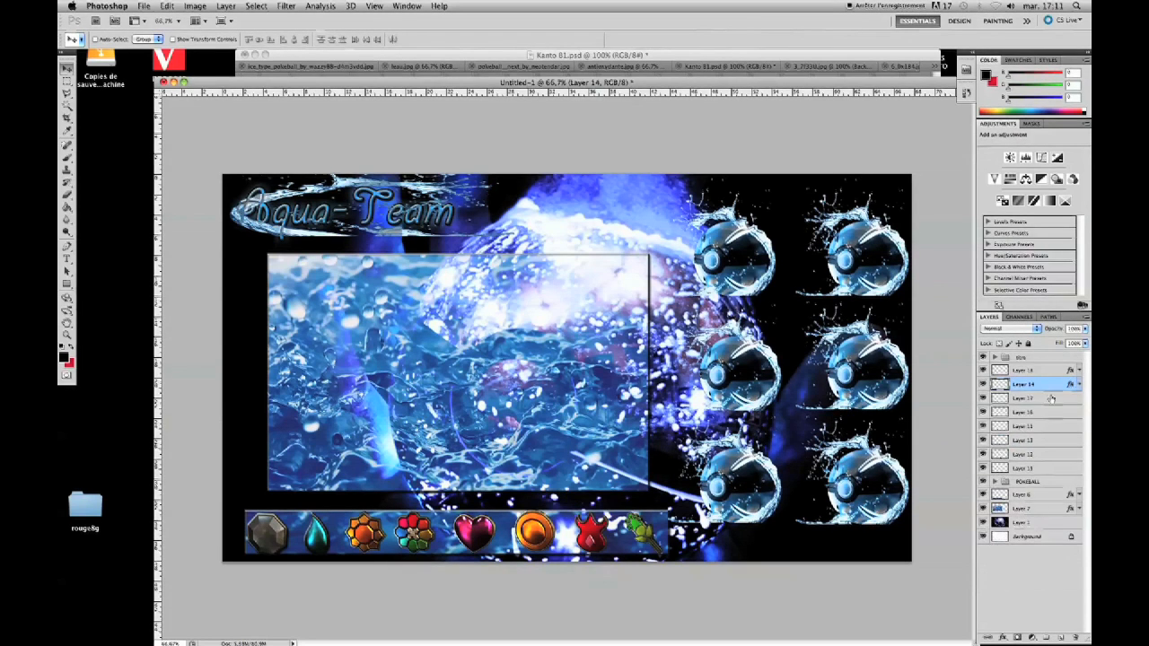
- Apply Drop Shadow, Inner Shadow, and Bevel and Emboss with Contour to the orange flower's Layer 17 and collapse its effects
double_click(999, 397)
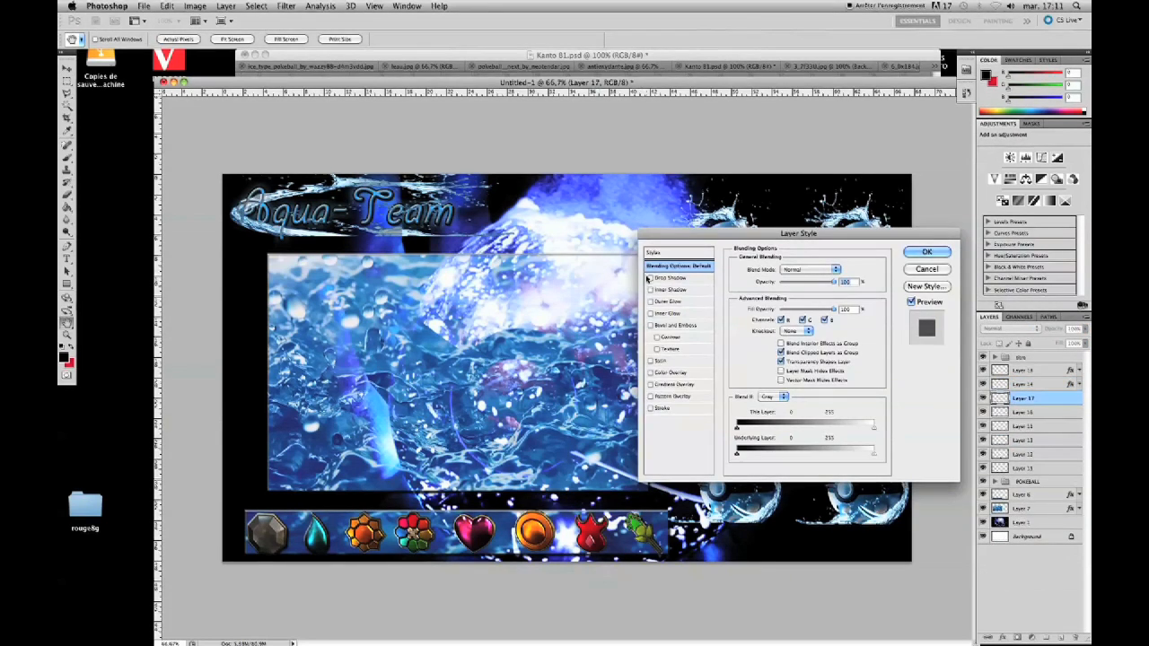
left_click(666, 290)
left_click(670, 337)
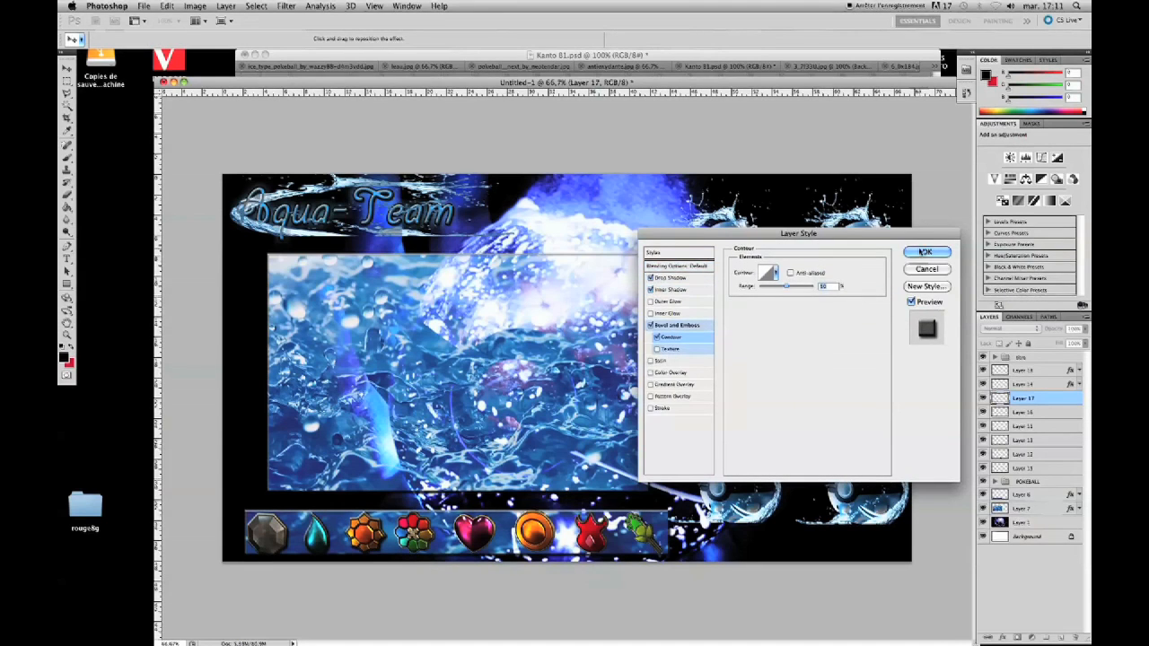
left_click(926, 252)
left_click(1078, 398)
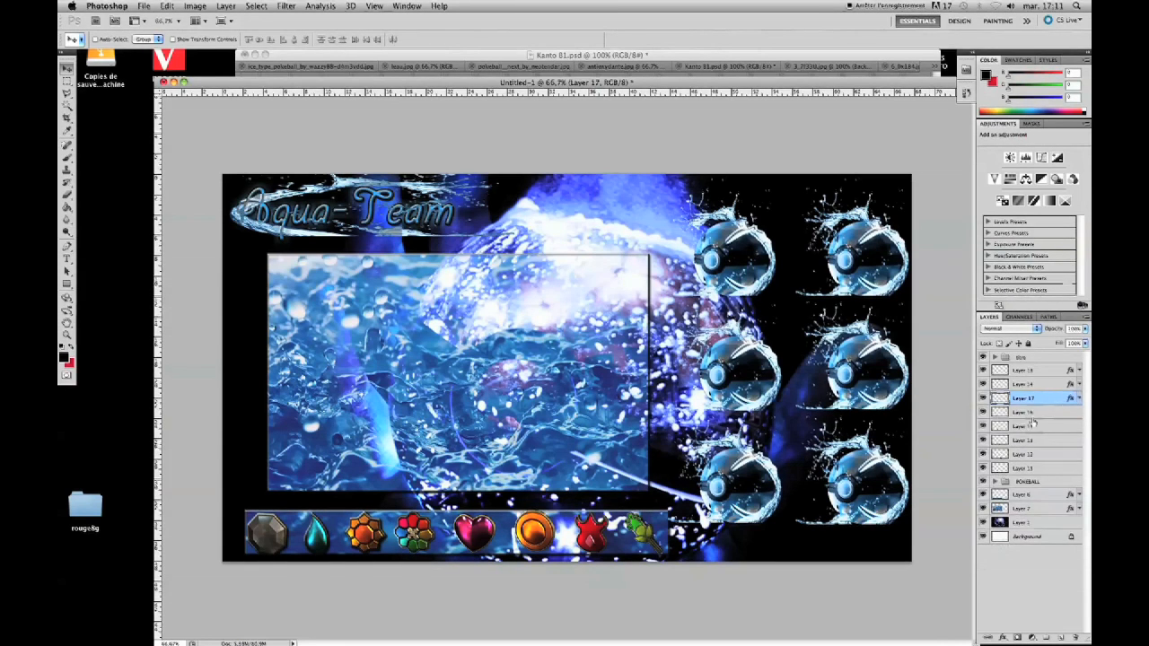
- Apply Drop Shadow, Inner Shadow, and Bevel and Emboss with Contour to the rainbow flower's Layer 16 and collapse its effects
double_click(996, 411)
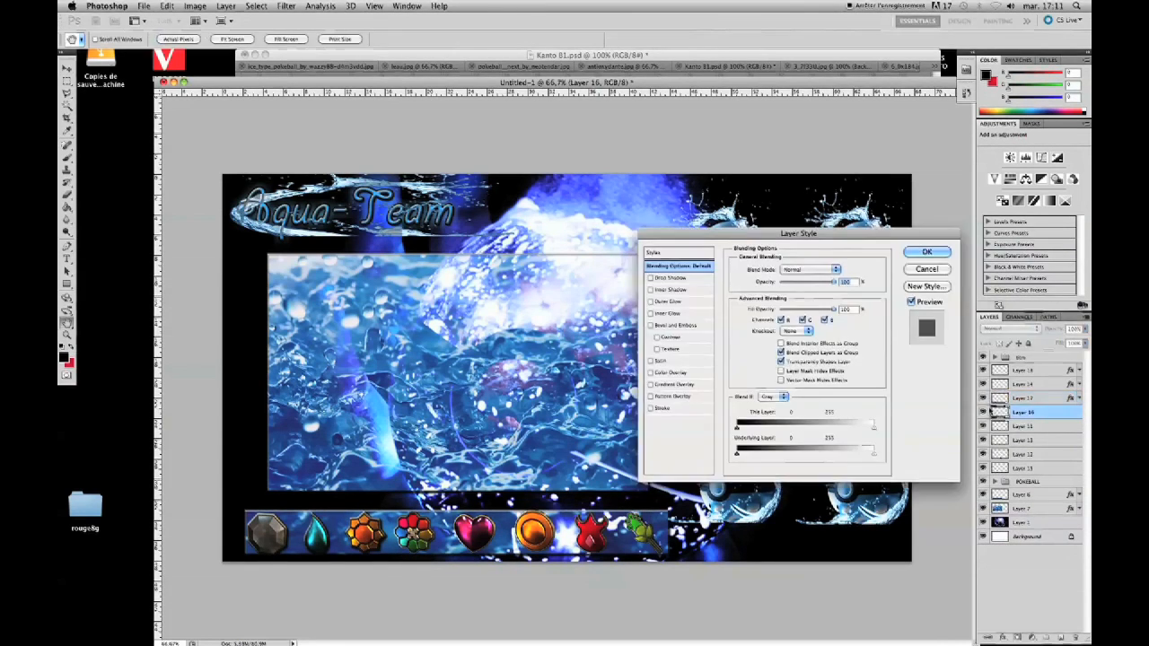
left_click(666, 279)
left_click(666, 289)
left_click(669, 337)
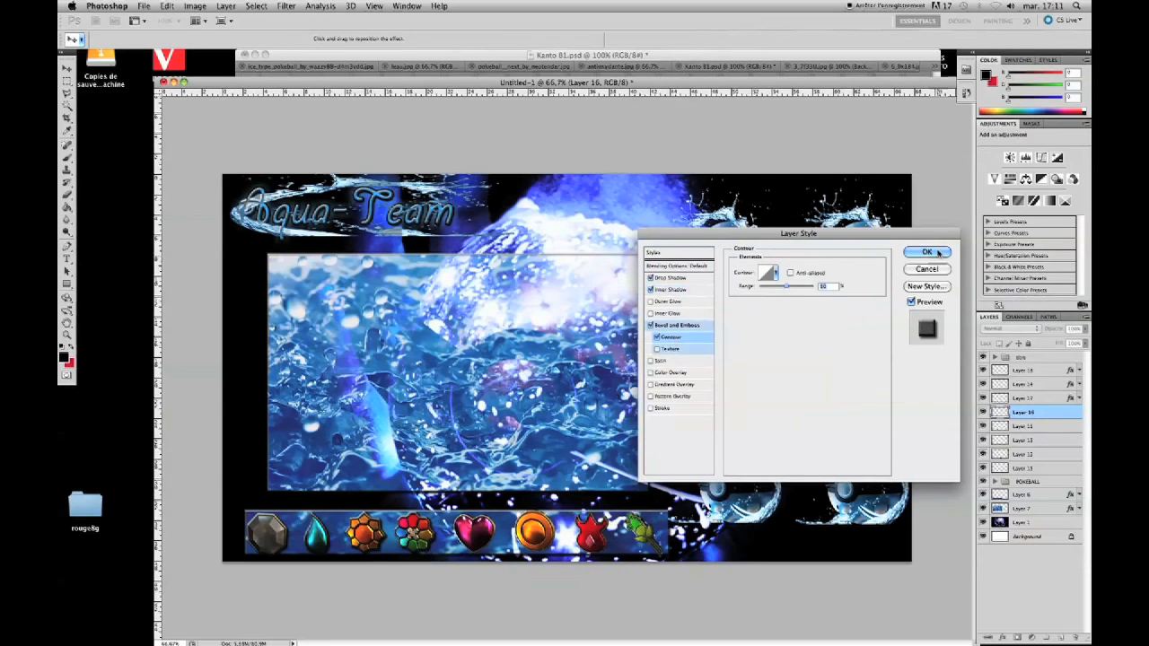
left_click(927, 252)
left_click(1078, 412)
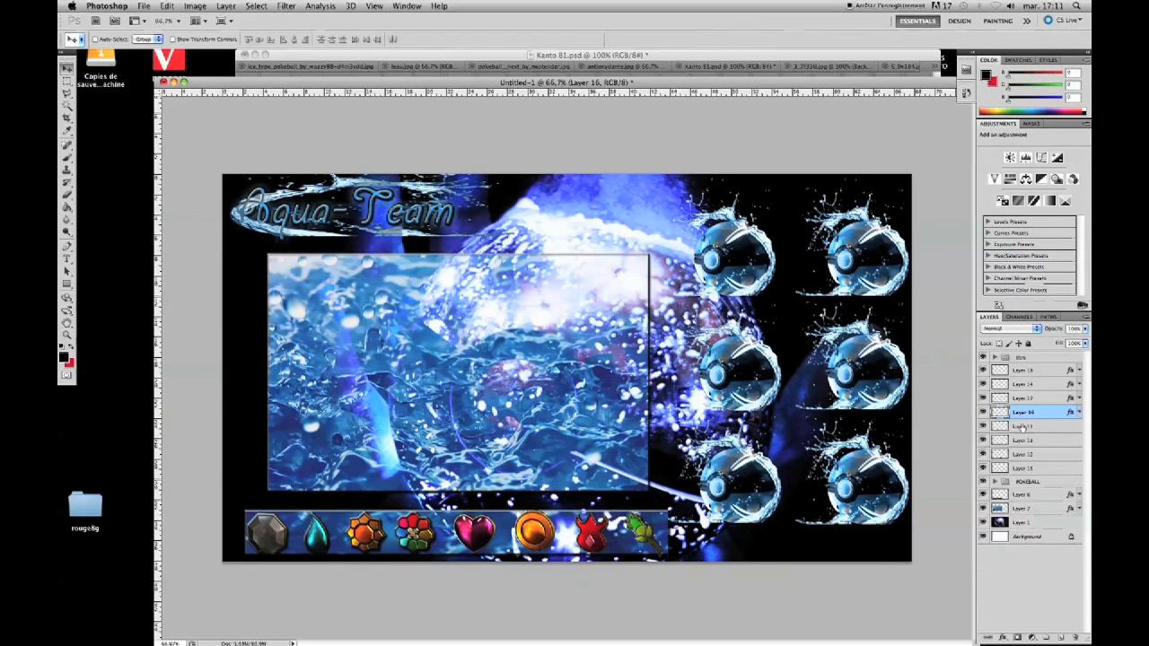
- Apply Drop Shadow, Inner Shadow, and Bevel and Emboss to the heart badge's Layer 11 and collapse its effects
double_click(999, 428)
left_click(669, 279)
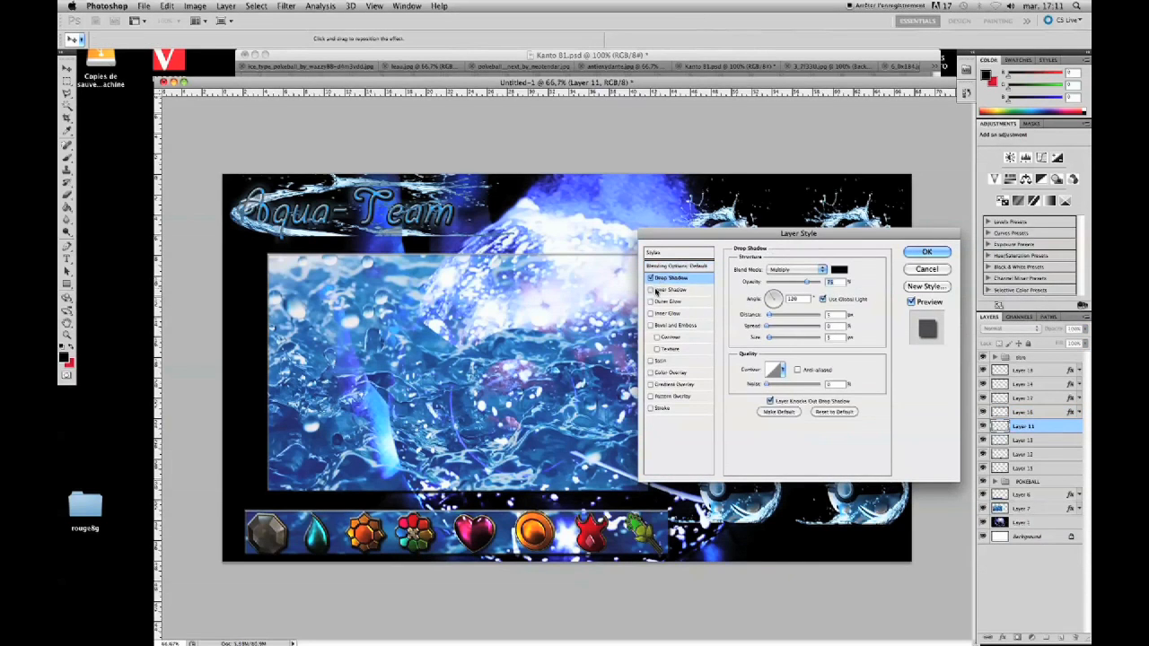
left_click(658, 328)
left_click(927, 253)
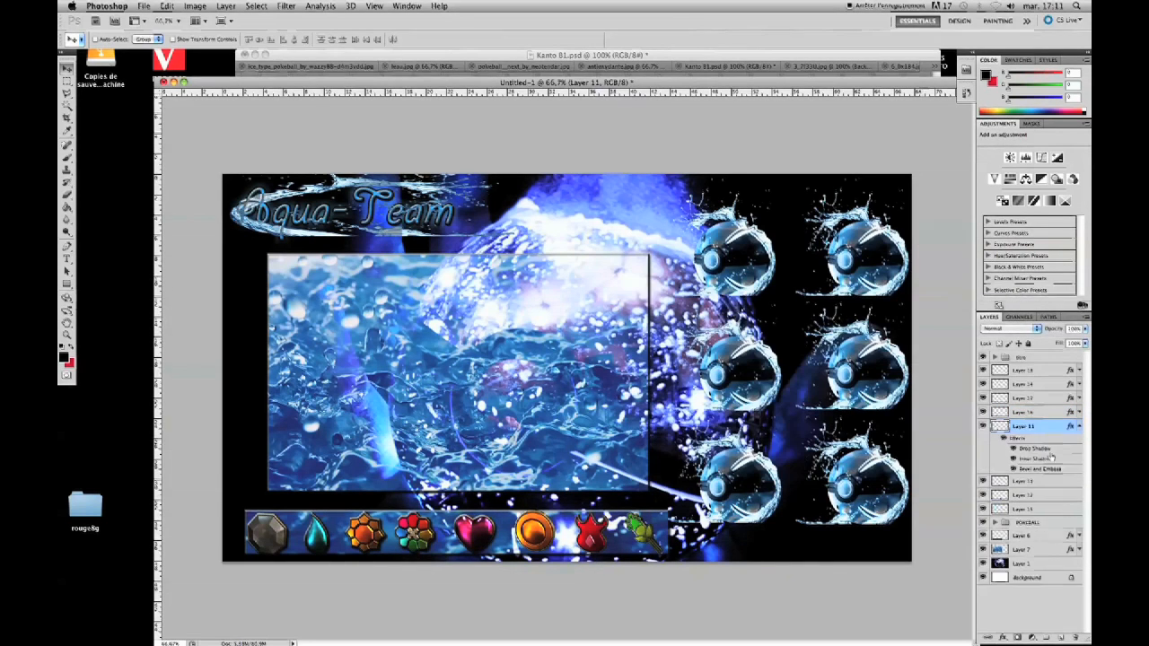
left_click(1079, 429)
- Apply Drop Shadow, Inner Shadow, and Bevel and Emboss to the round orange badge's Layer 13 and collapse its effects
double_click(999, 440)
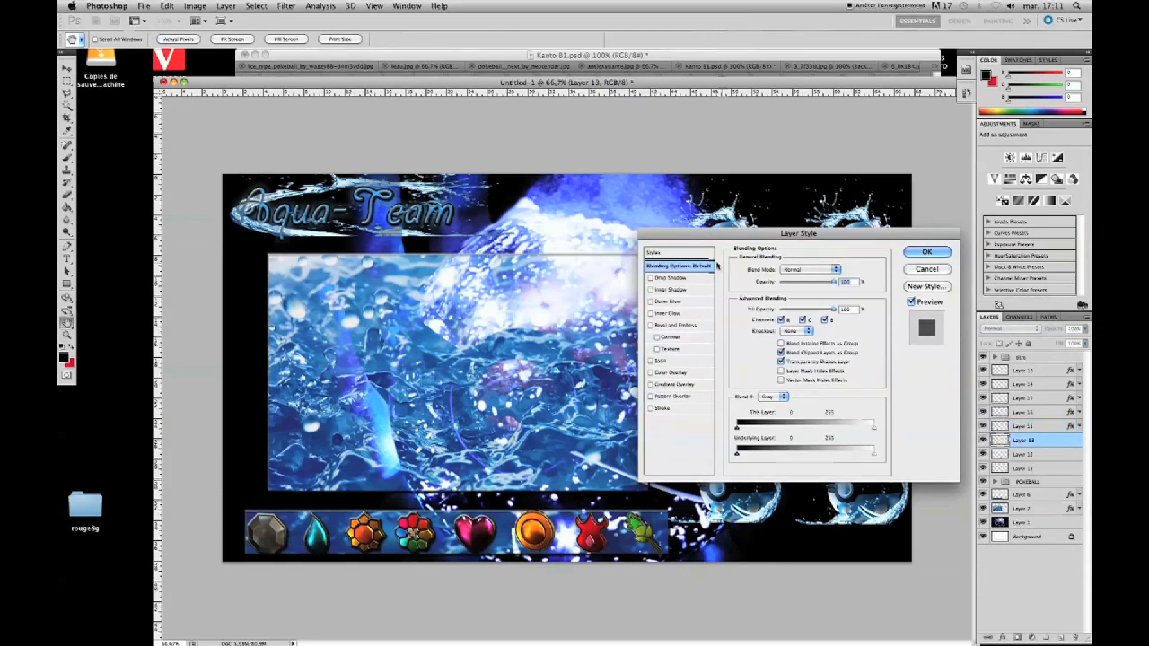
left_click(672, 279)
left_click(658, 290)
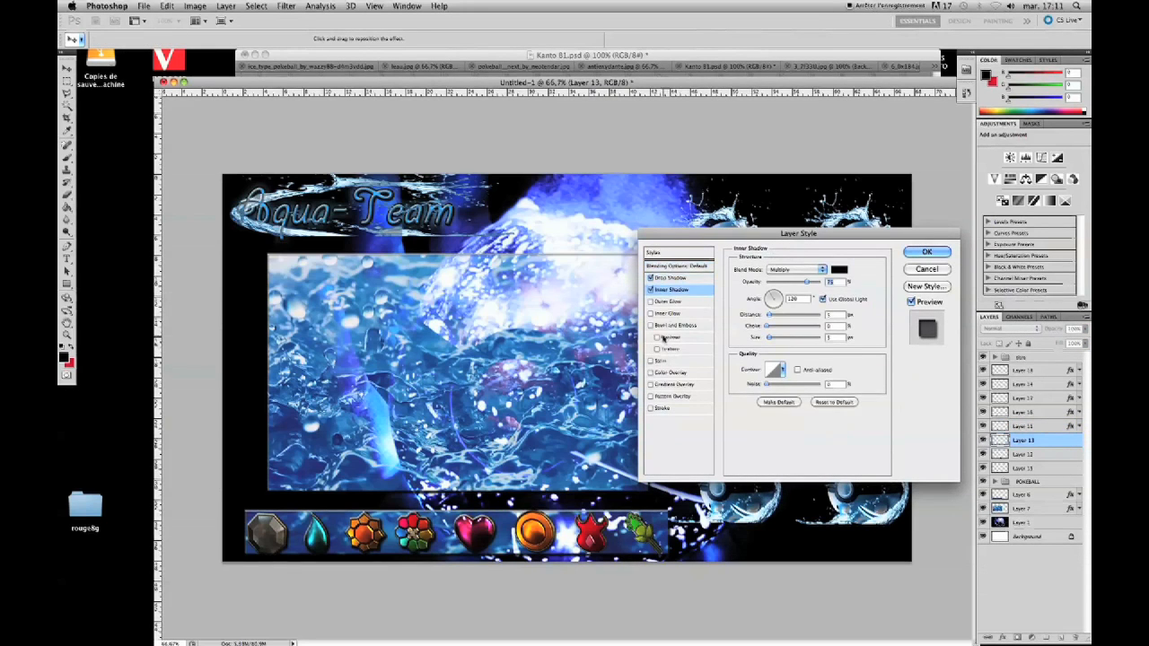
left_click(658, 325)
left_click(926, 253)
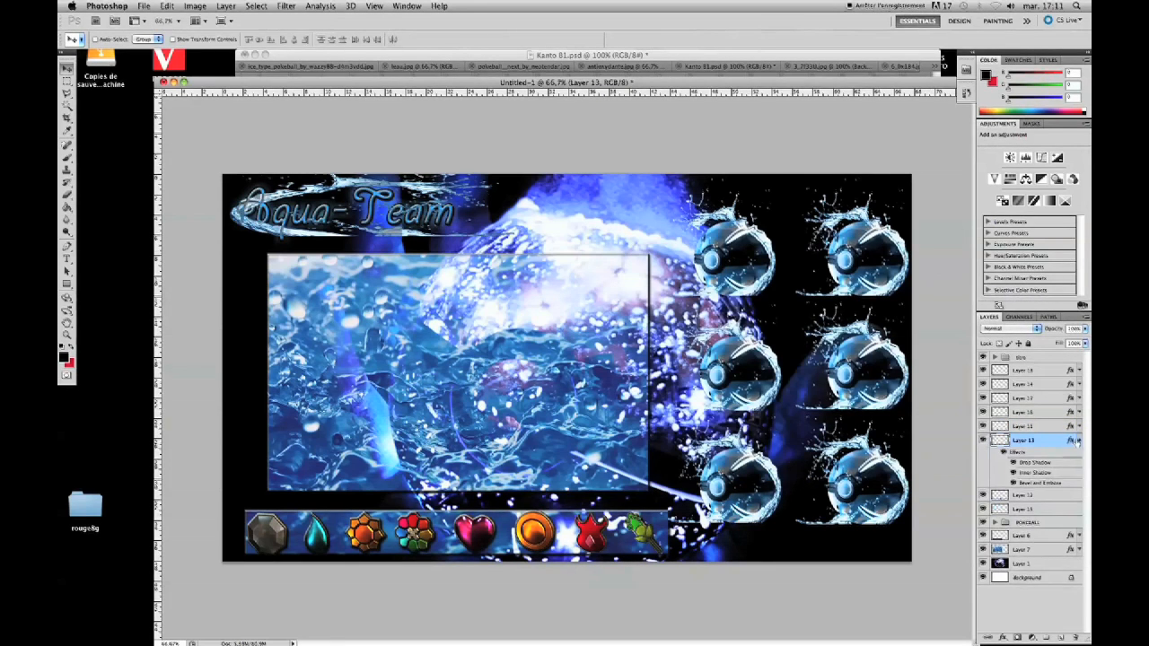
left_click(1078, 440)
- Apply Drop Shadow, Inner Shadow, and Bevel and Emboss with Contour to the red badge's Layer 12 and collapse its effects
double_click(999, 454)
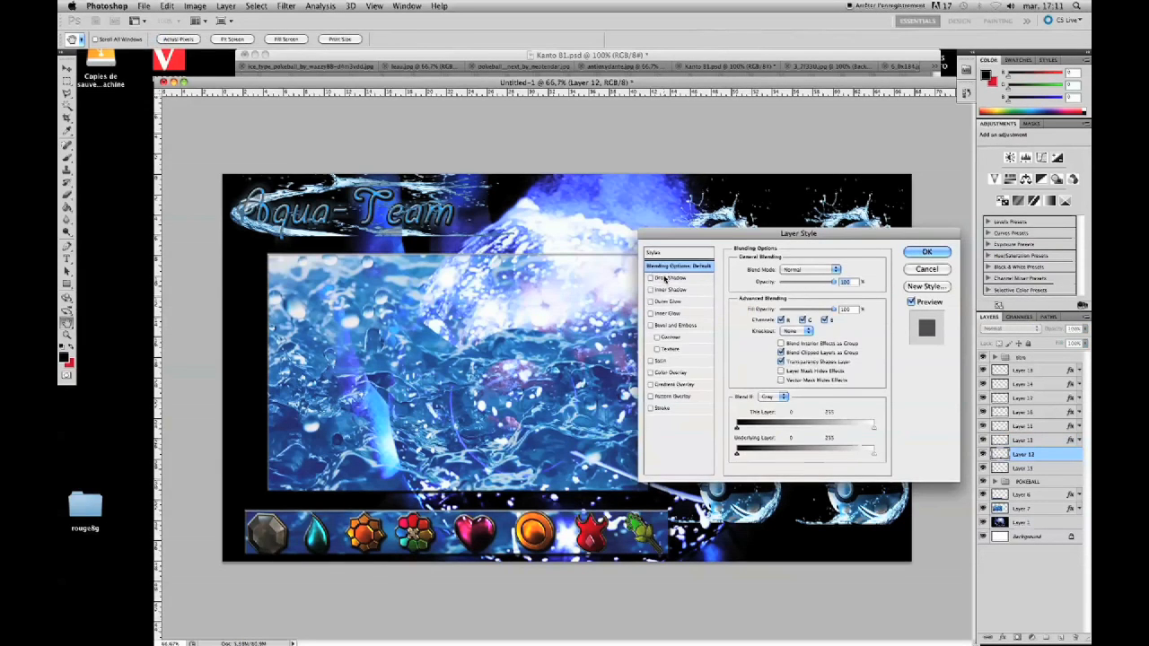
left_click(665, 278)
left_click(669, 290)
left_click(671, 337)
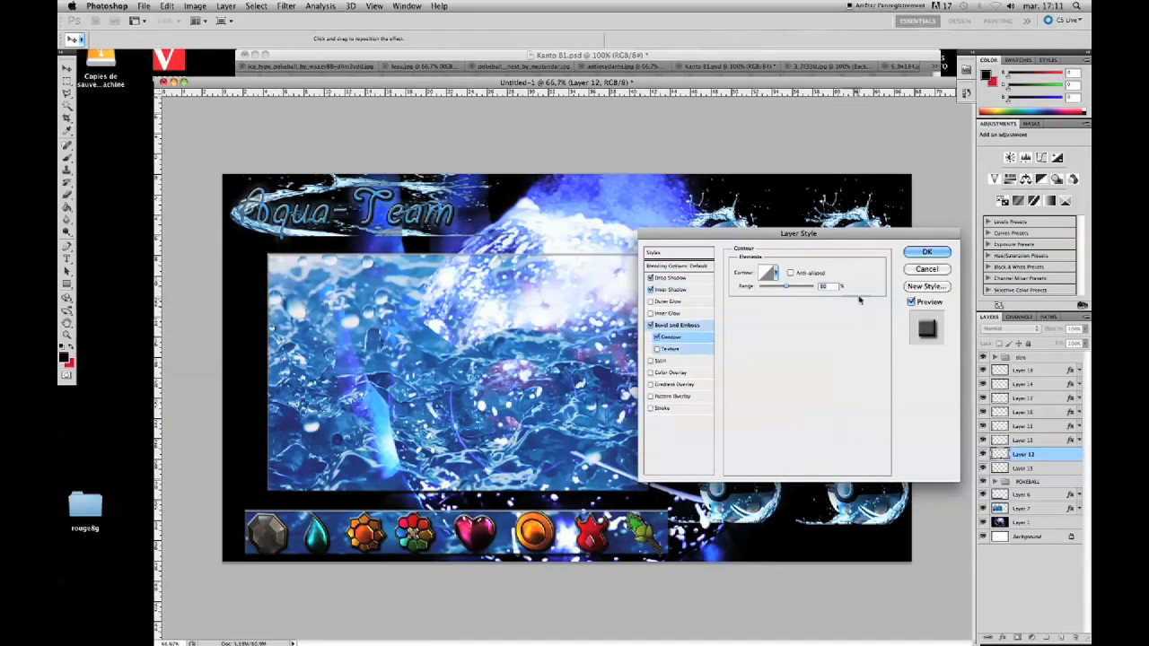
left_click(918, 255)
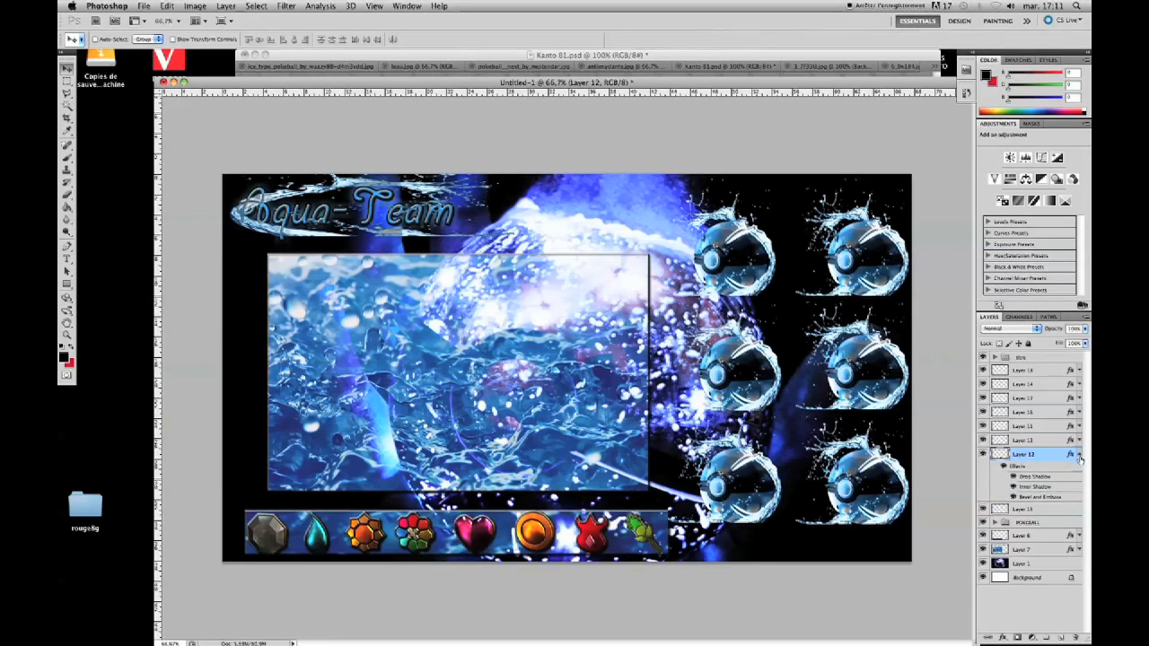
- Apply Drop Shadow, Inner Shadow, and Bevel and Emboss with Contour to the green leaf badge's Layer 15 and collapse its effects
double_click(1001, 468)
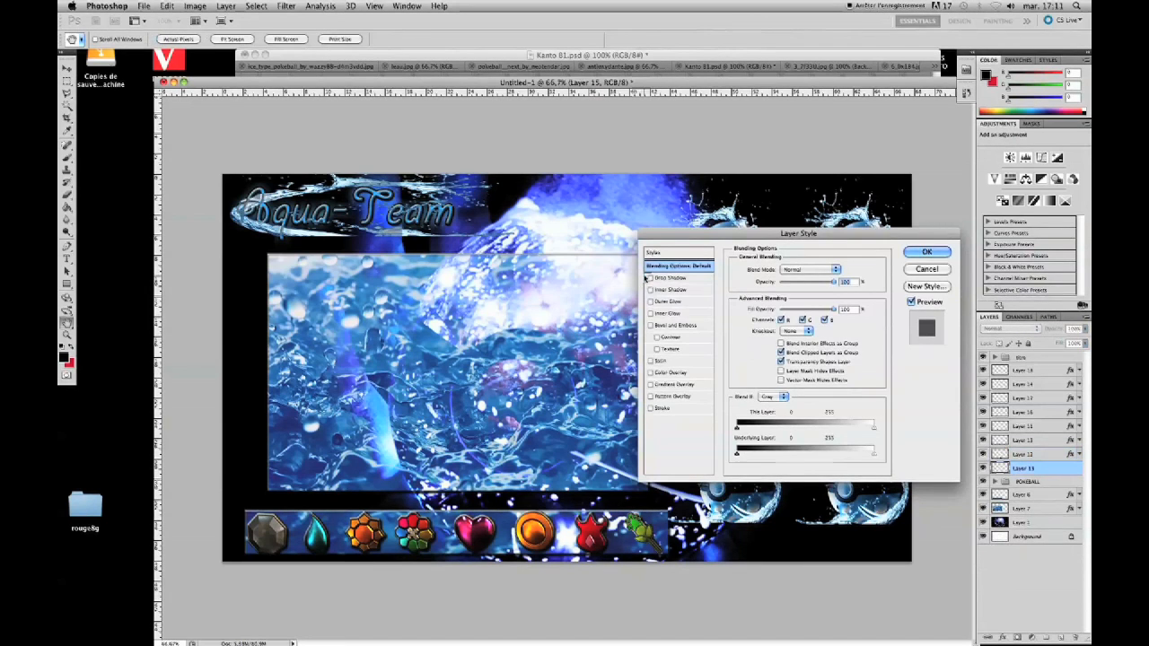
left_click(665, 278)
left_click(659, 289)
left_click(673, 325)
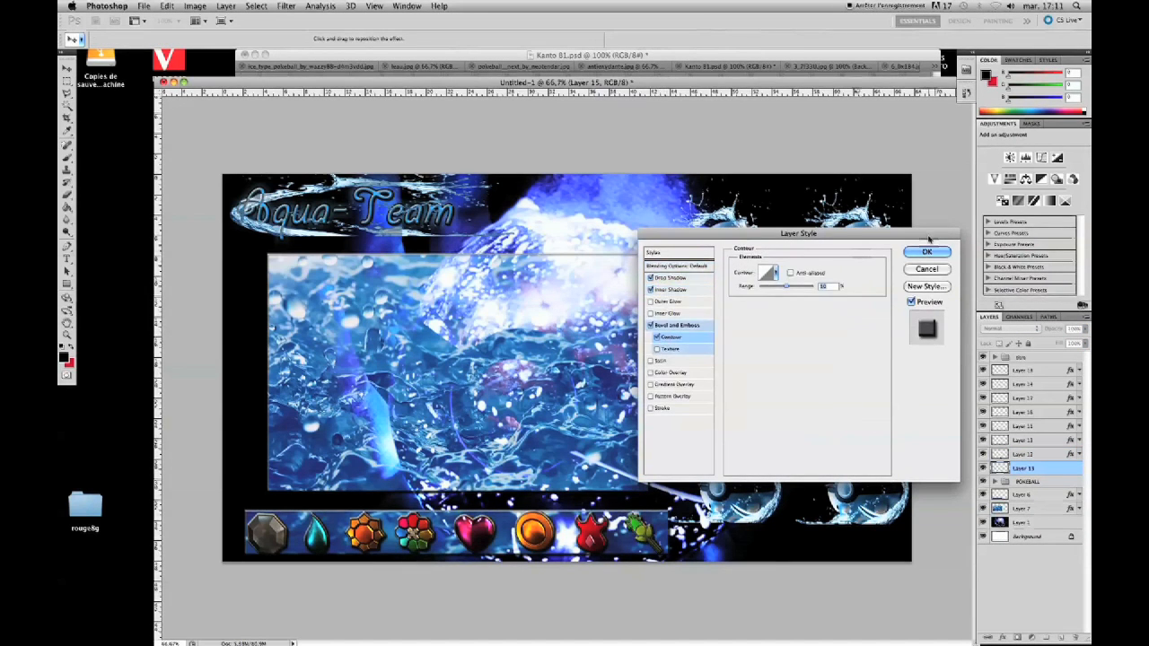
left_click(926, 251)
left_click(1078, 471)
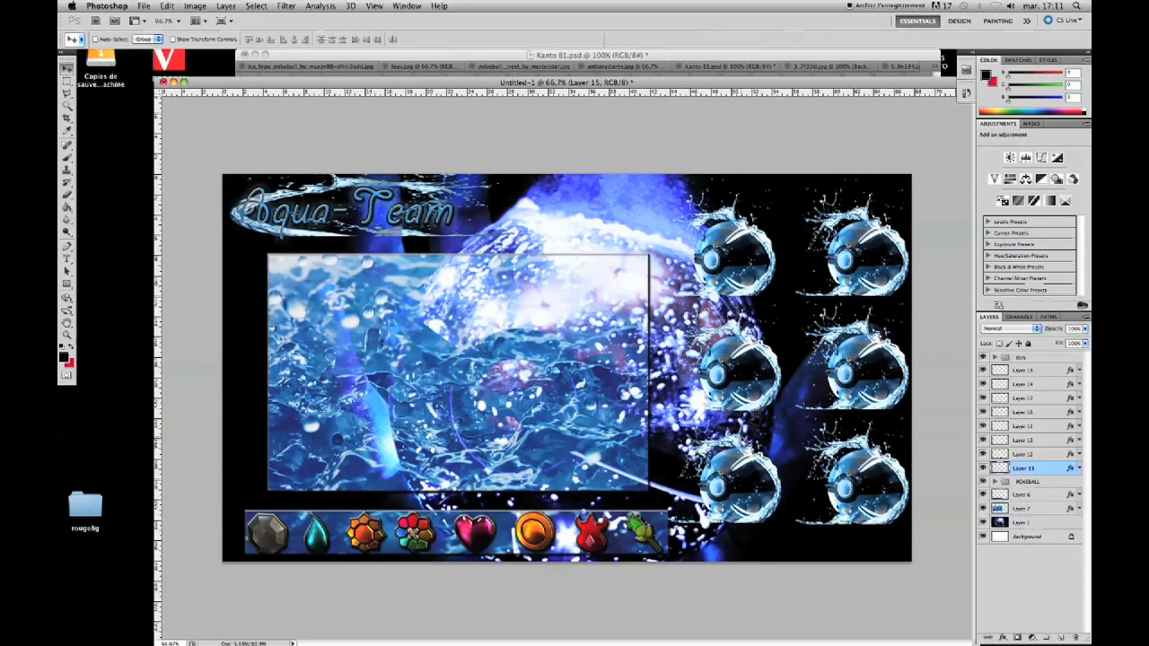
- Copy the Vaporeon cutout from its source image into the Aqua-Team composition, placing it over the upper-right Poké Ball
left_click(866, 67)
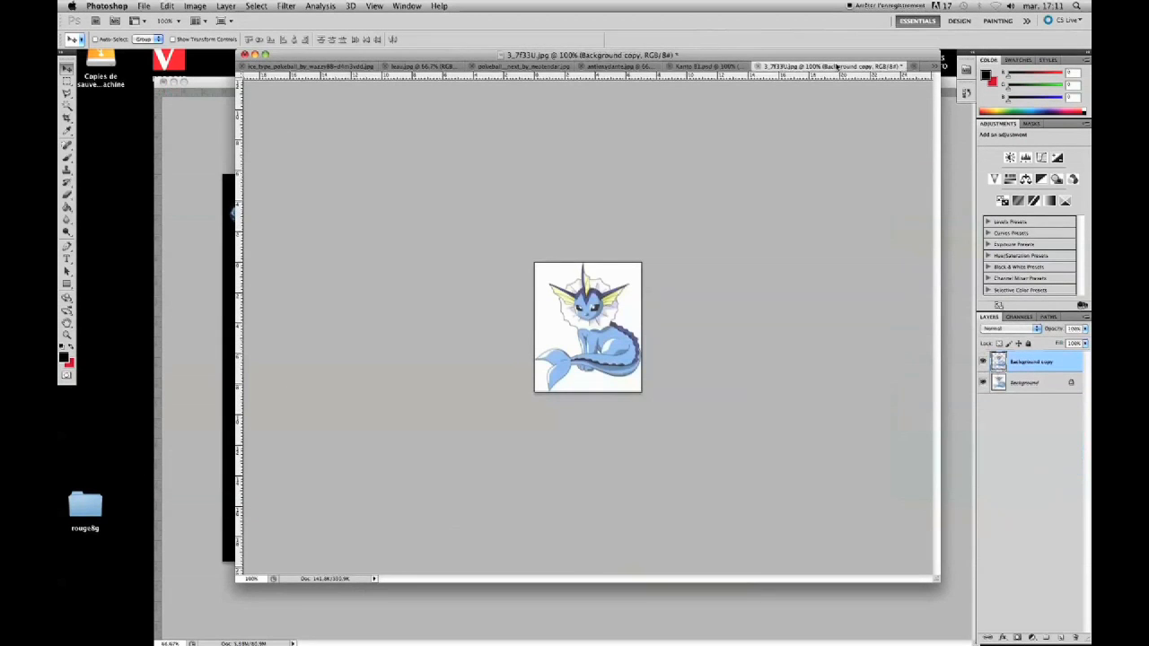
left_click(718, 67)
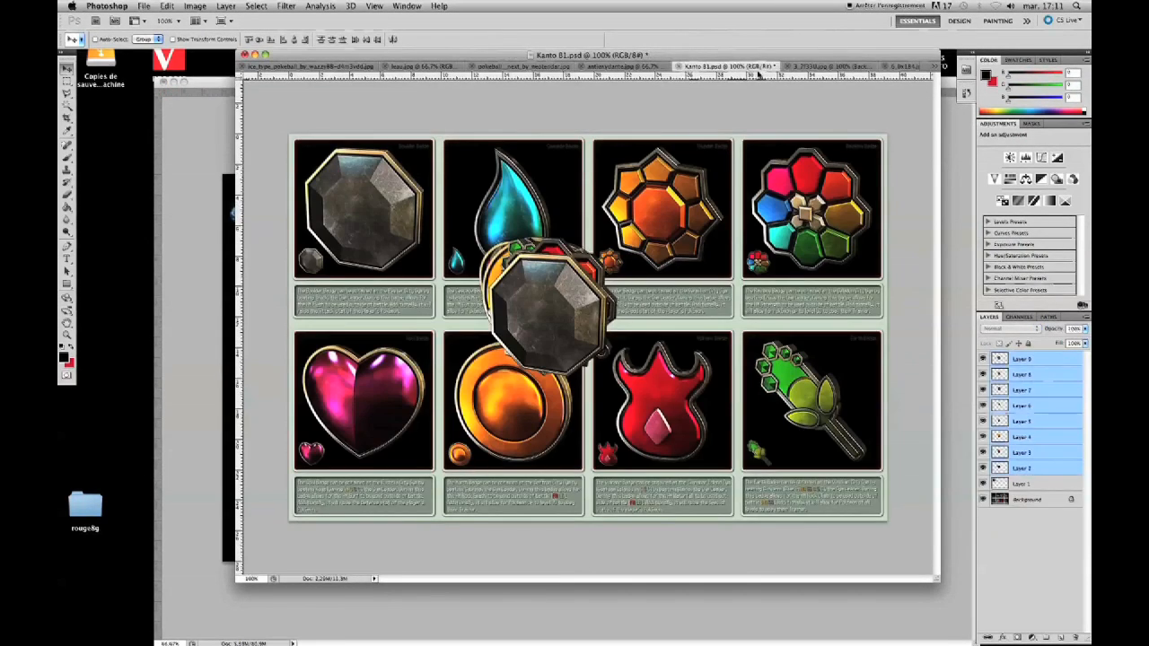
left_click(808, 68)
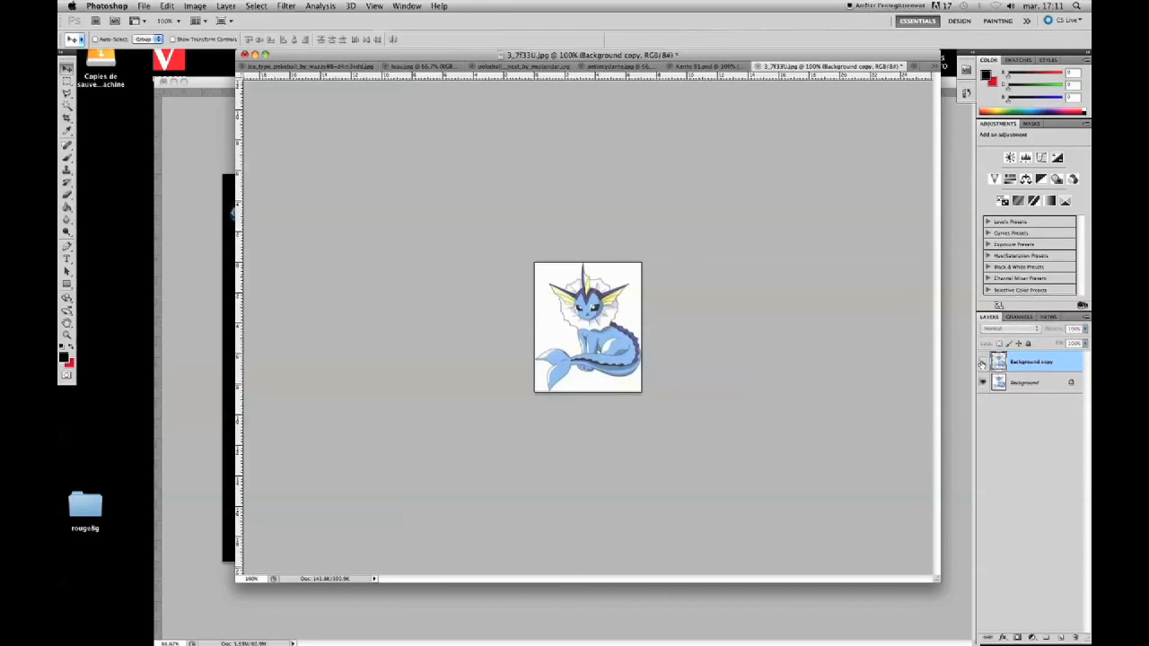
left_click_drag(411, 184, 861, 262)
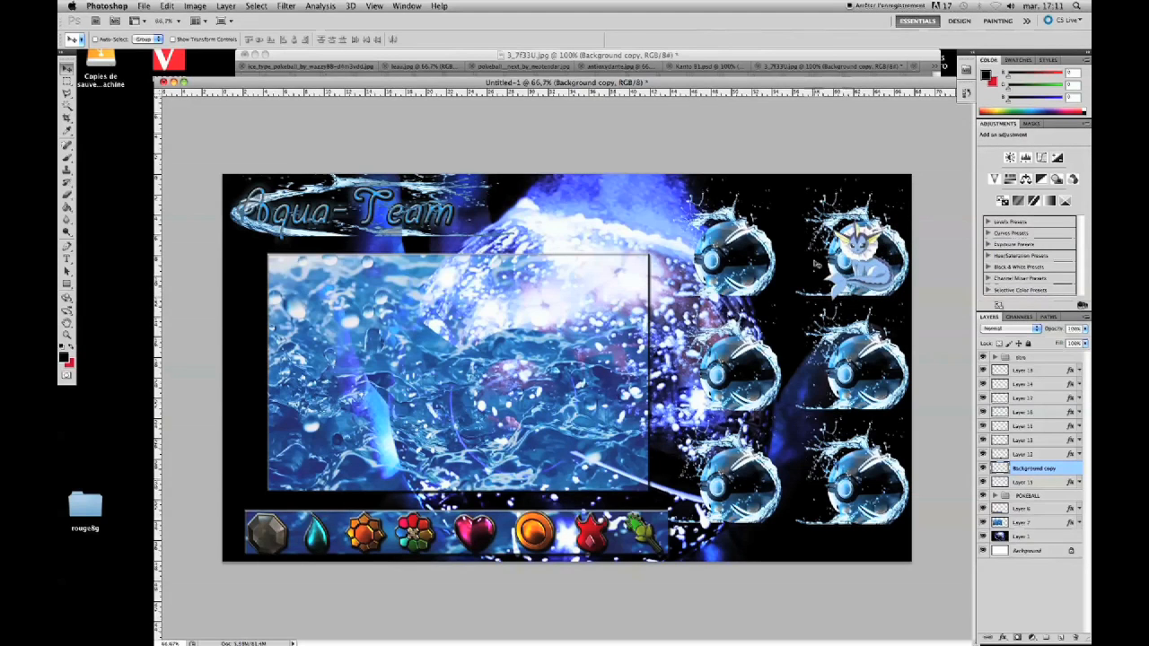
- Copy the Squirtle cutout from 6_0x184.jpg into the Aqua-Team composition and scale it to about 42% over the upper-left Poké Ball
left_click(858, 51)
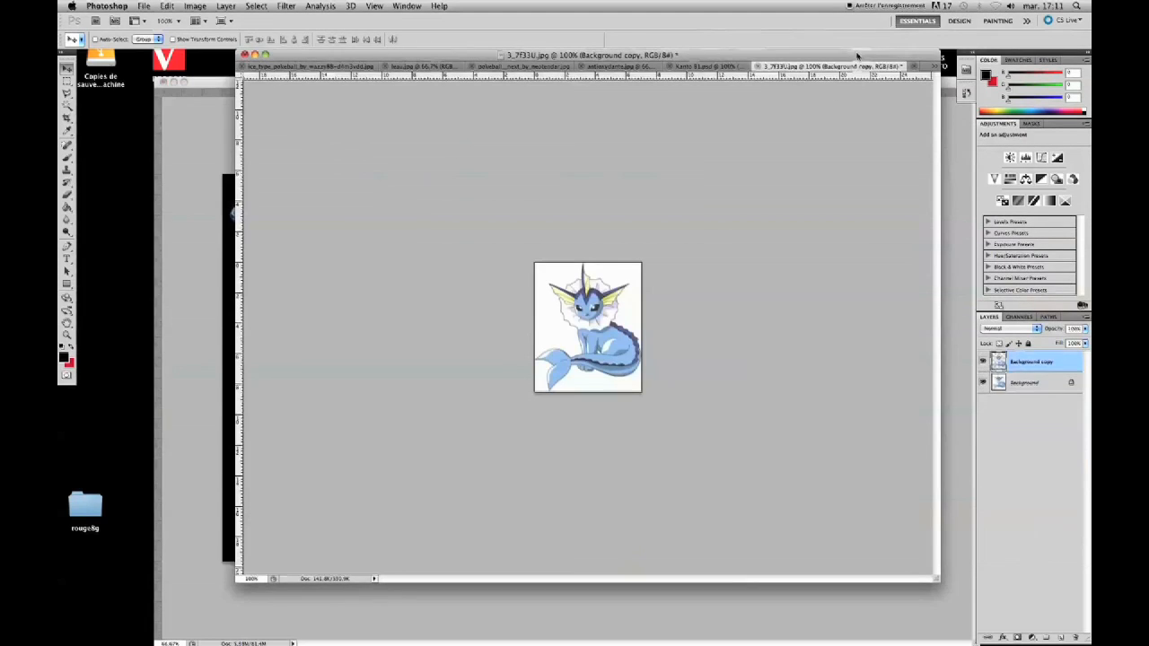
left_click(915, 67)
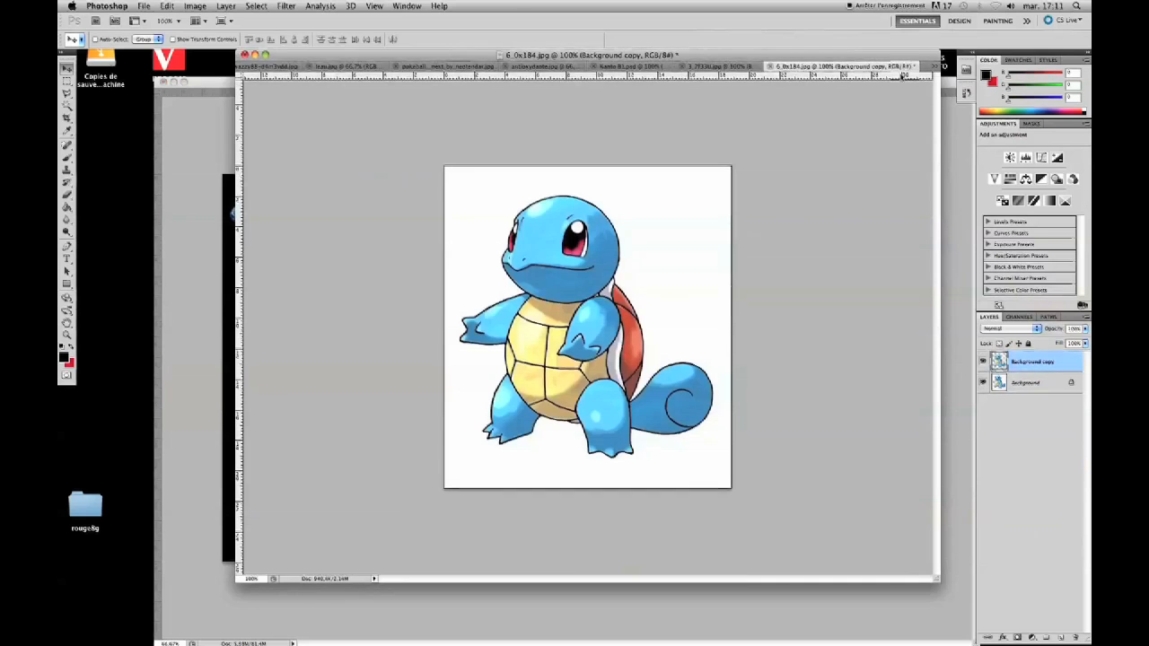
left_click_drag(572, 320, 748, 285)
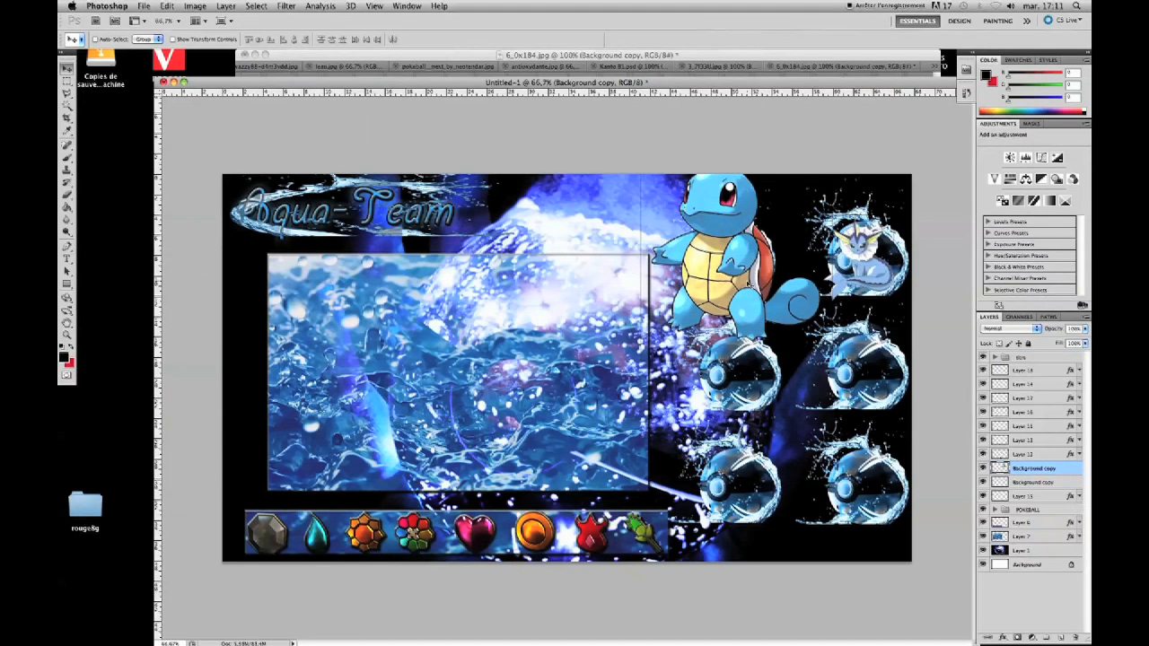
key("super+t")
left_click_drag(832, 363, 752, 294)
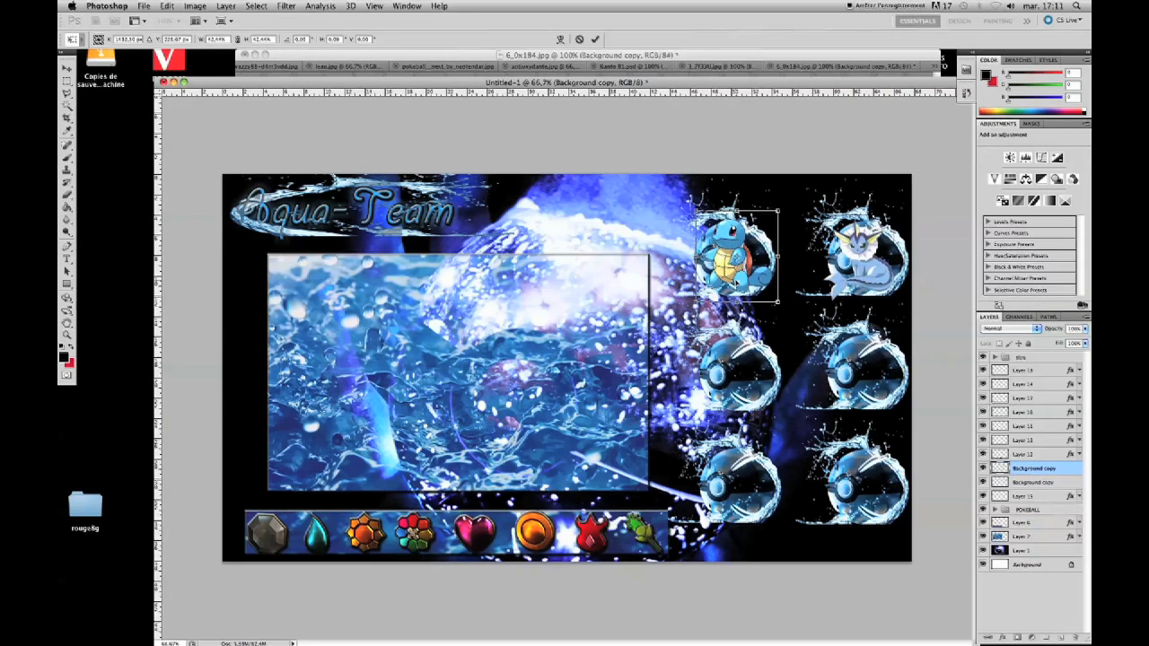
key("Return")
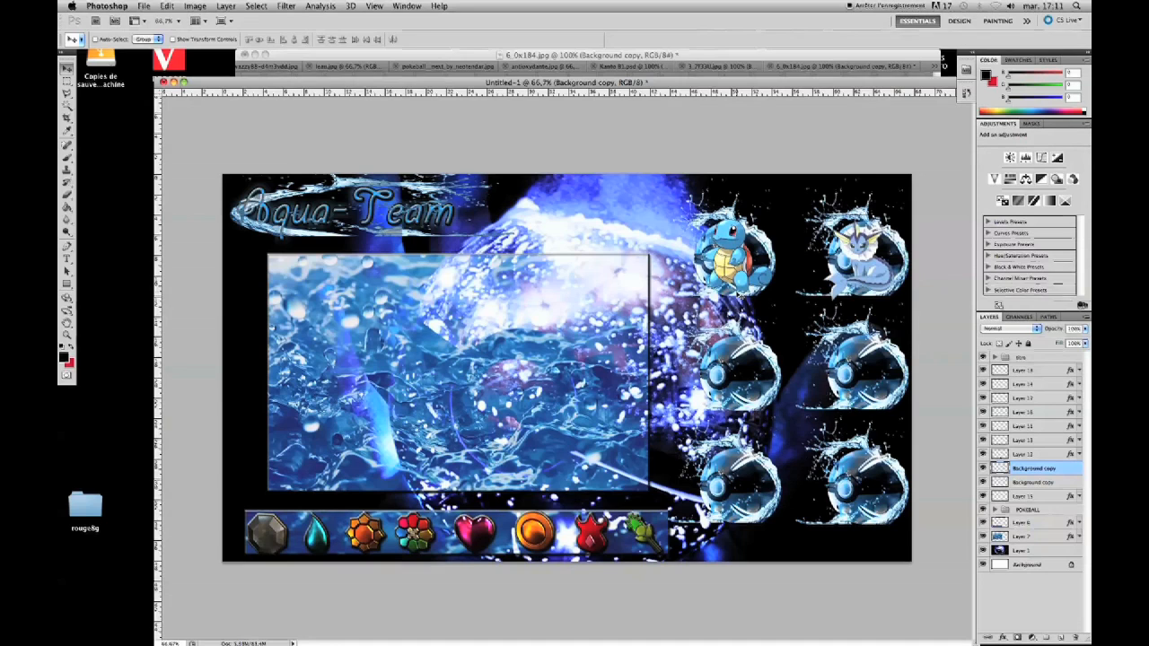